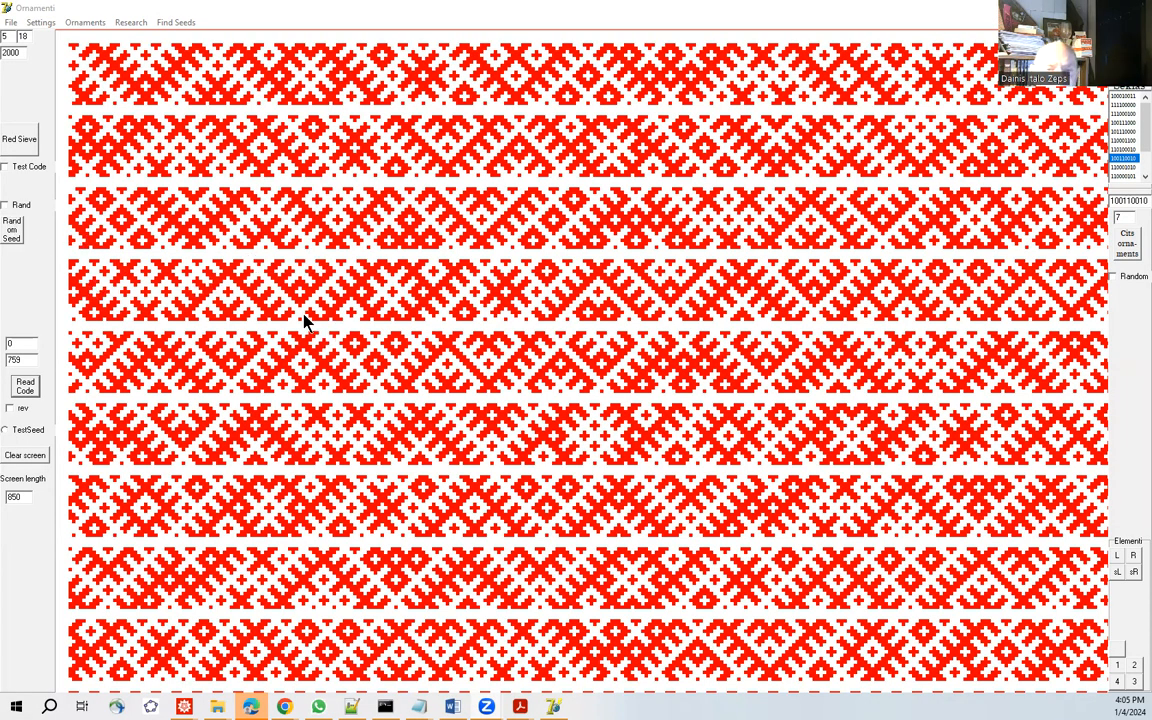
Draw the red sieve and fill it with the ornament code read from orncode.txt.
left_click(28, 139)
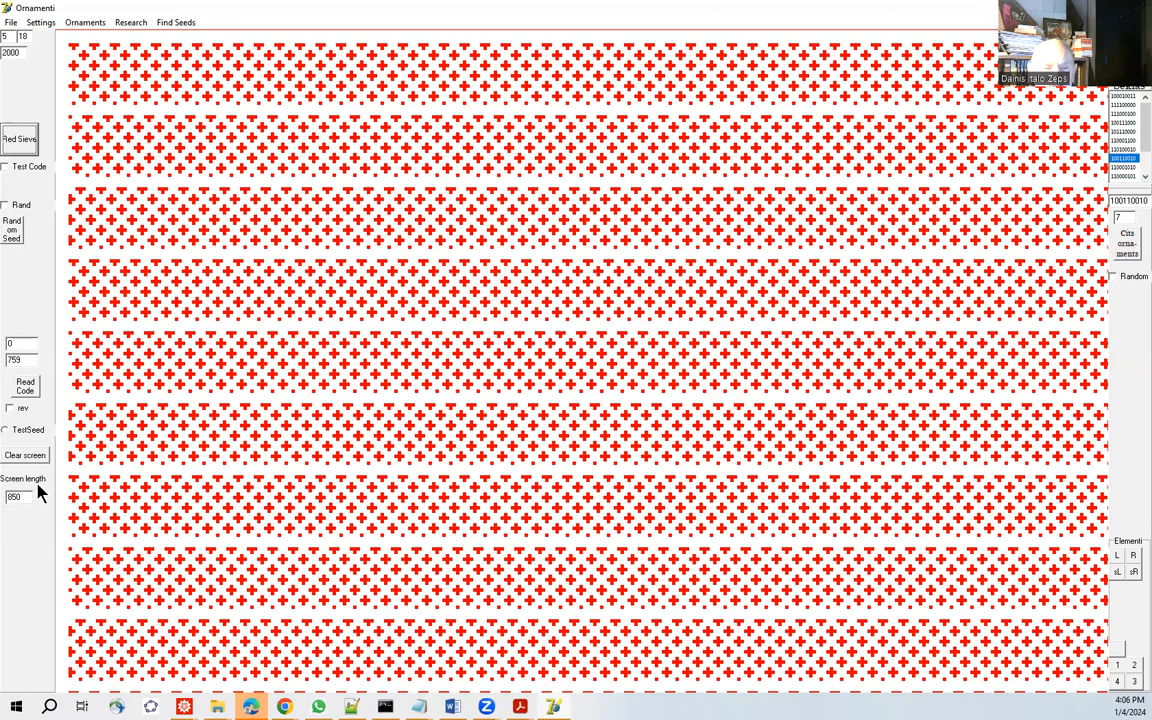
left_click(25, 387)
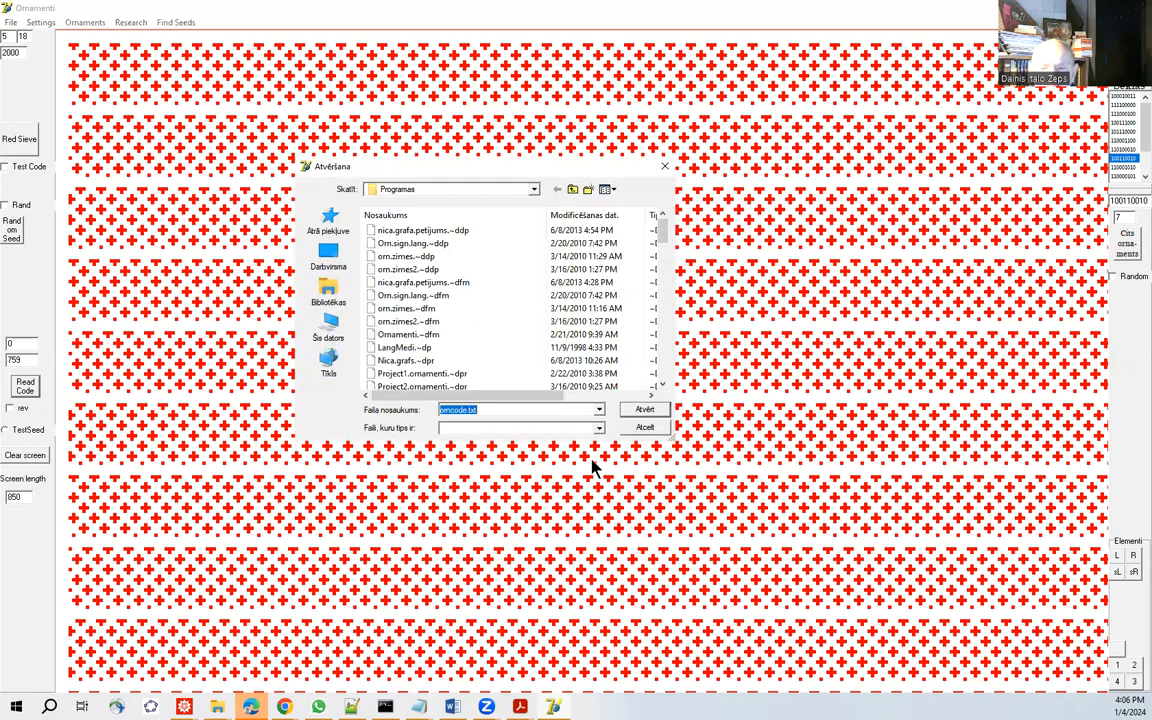
left_click(643, 408)
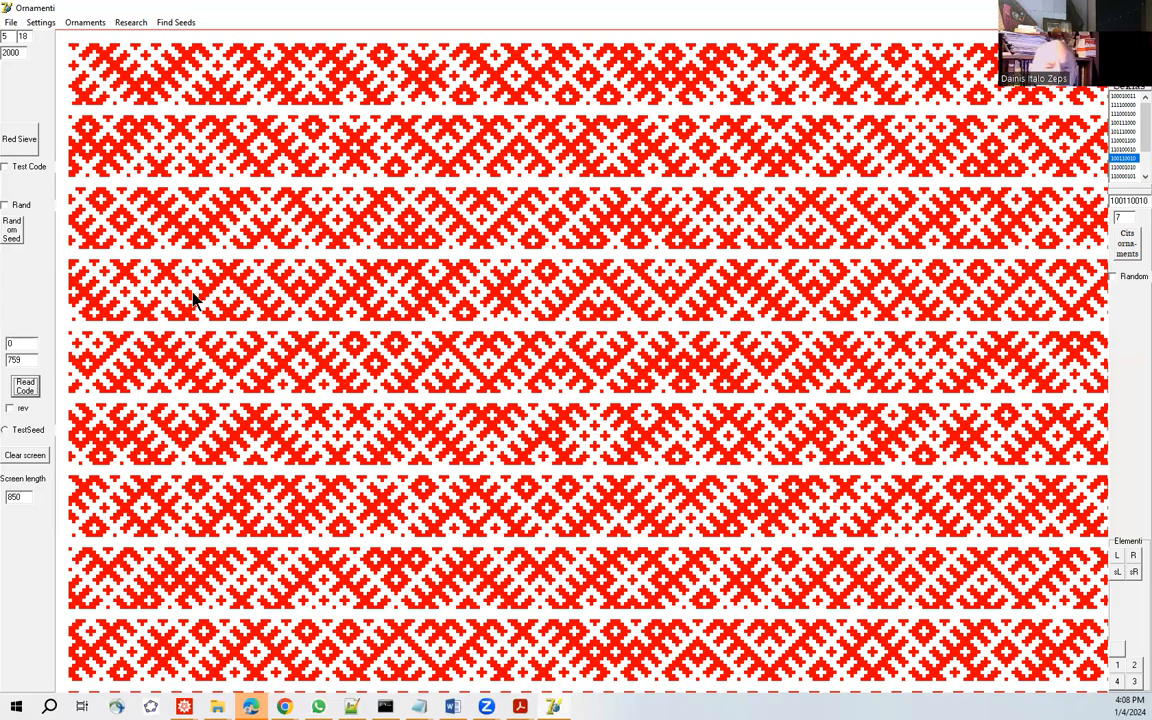
Reset to the red sieve, set its first size parameter to 14, and redraw it with larger elements.
left_click(23, 147)
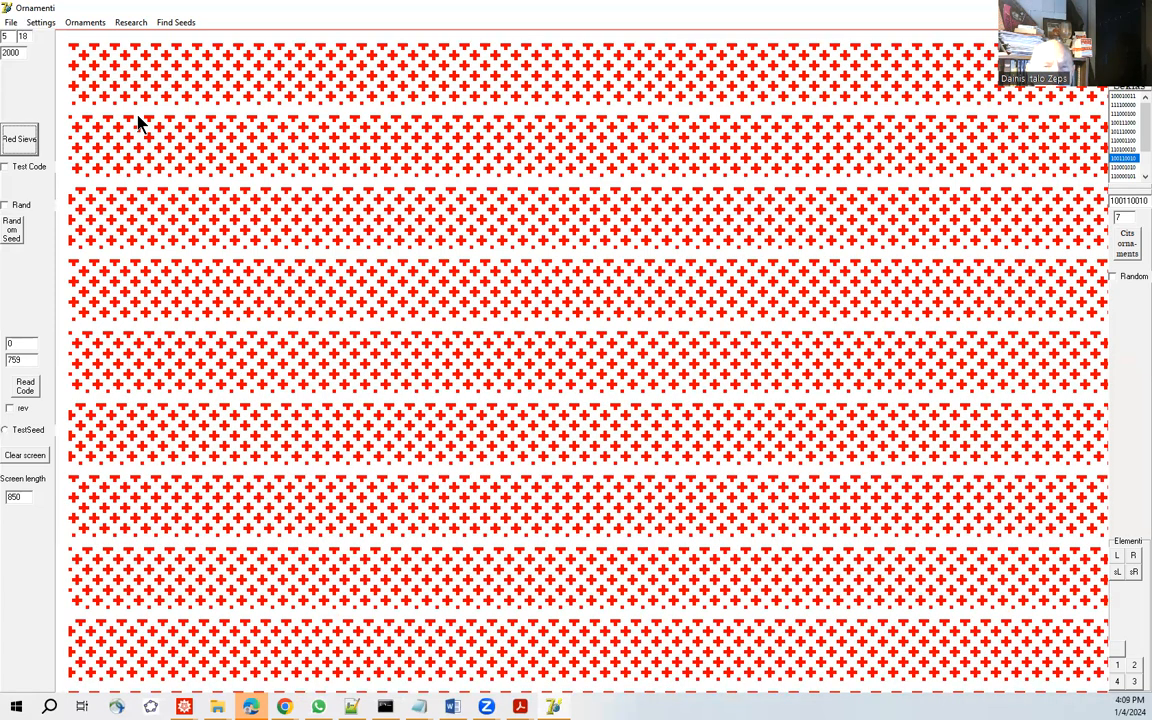
double_click(8, 36)
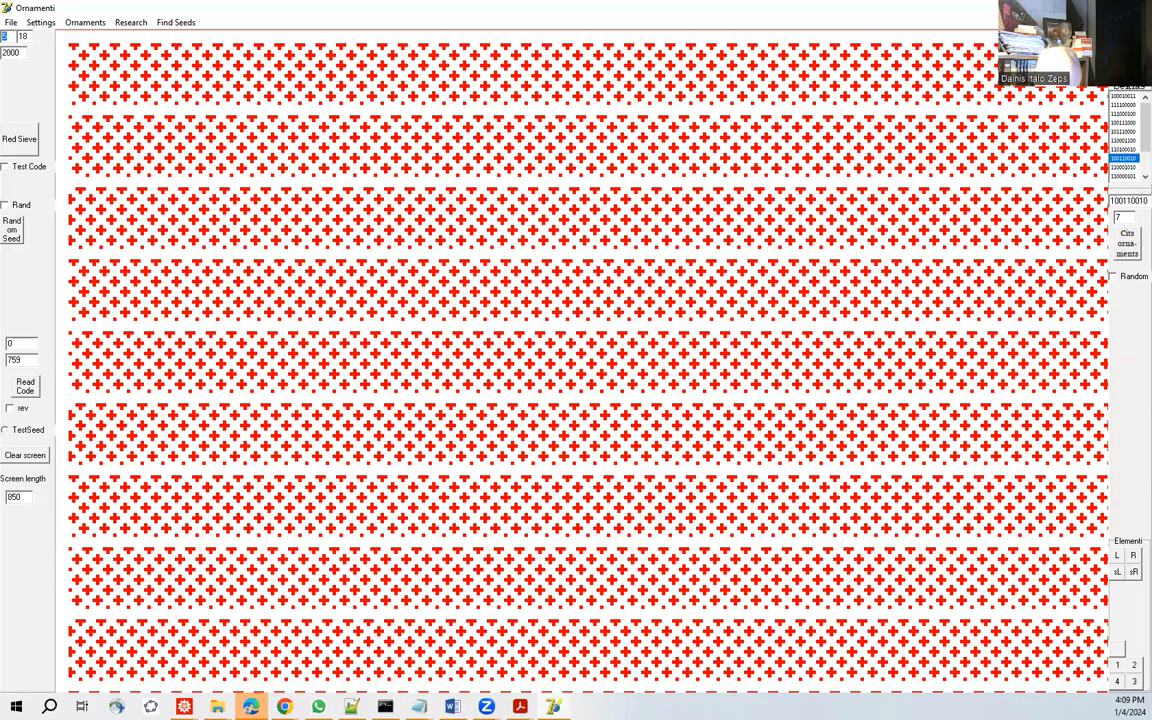
type("14")
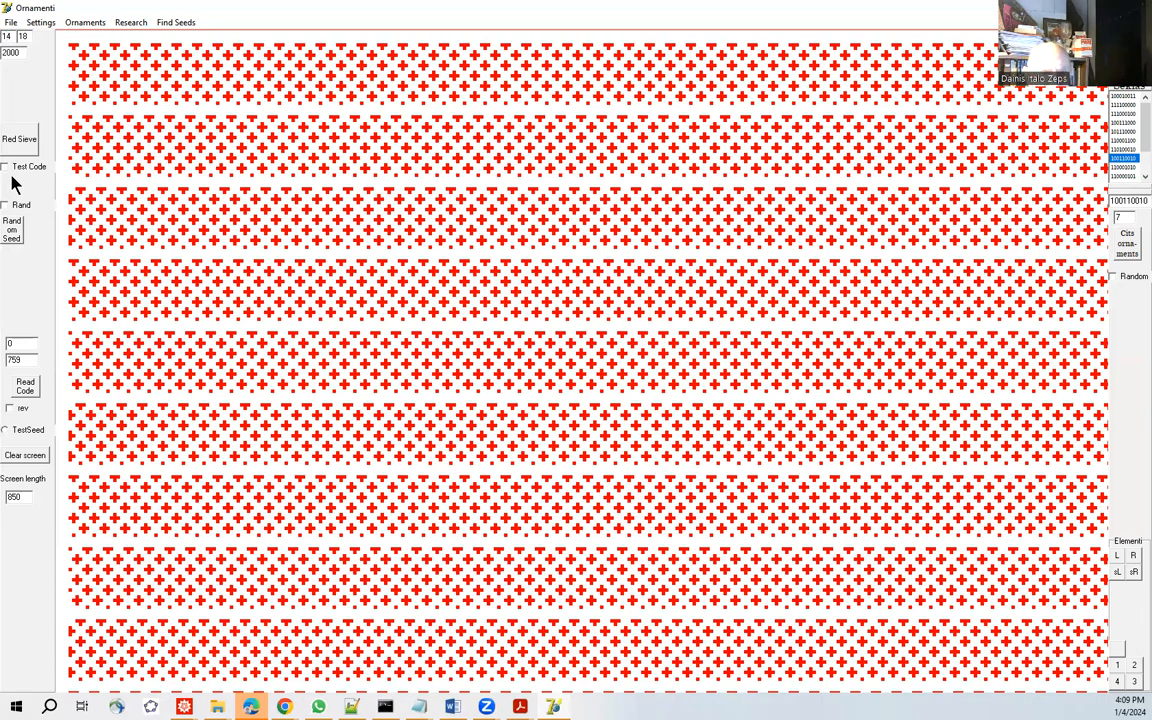
left_click(24, 146)
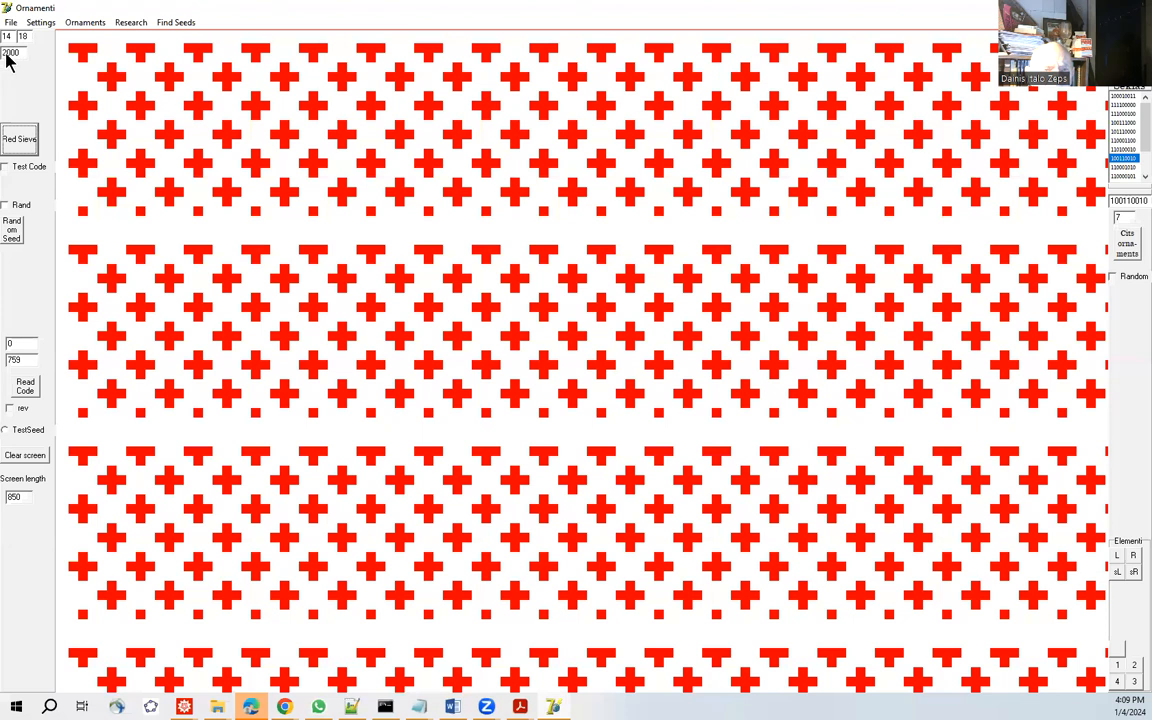
Change the 2000 parameter to 800, redraw the red sieve and fill it with the code from orncode.txt.
left_click(9, 52)
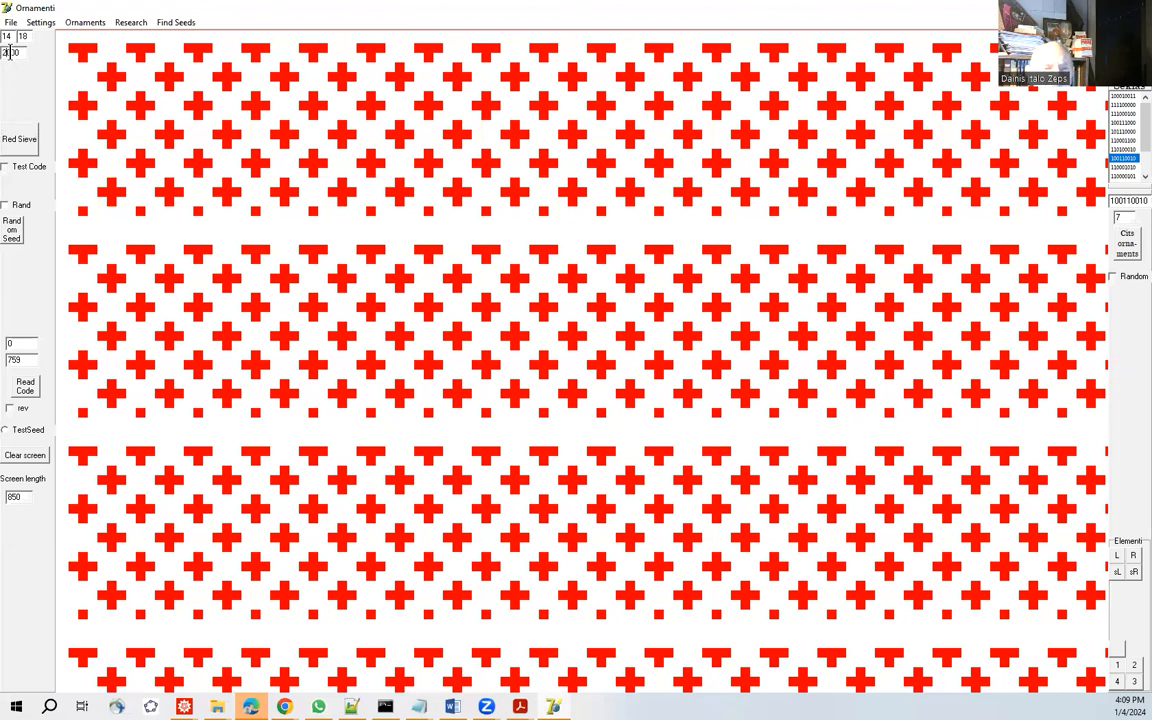
left_click_drag(10, 51, 1, 51)
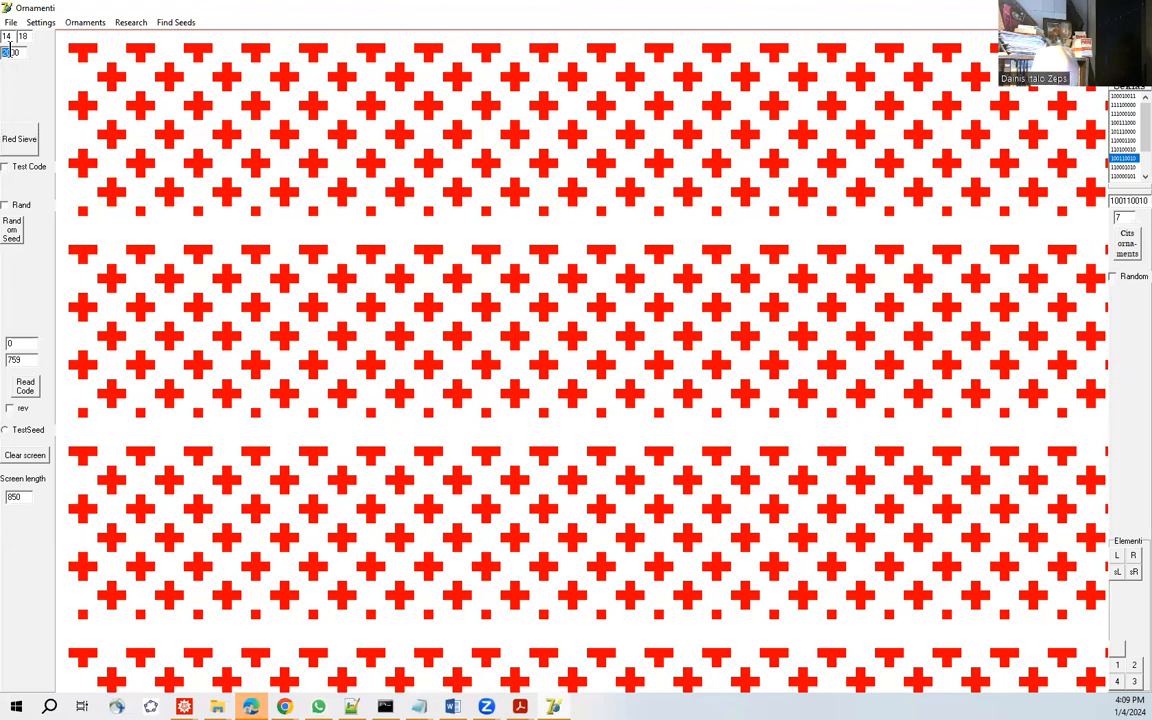
type("8")
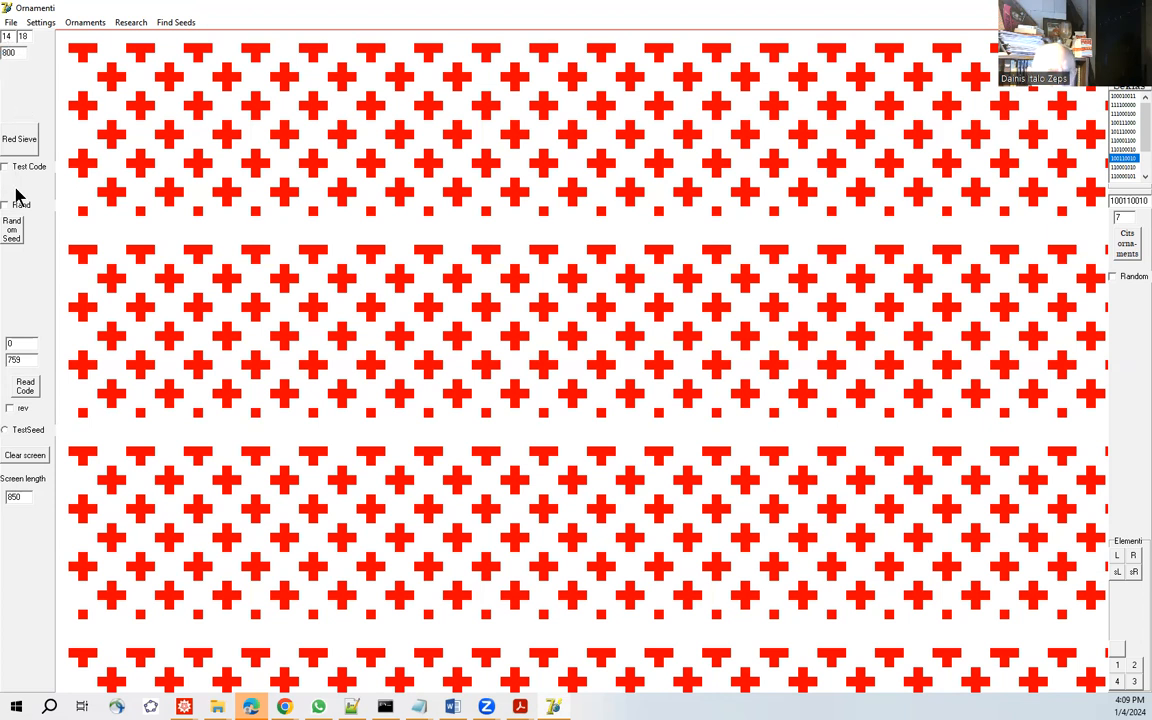
left_click(23, 139)
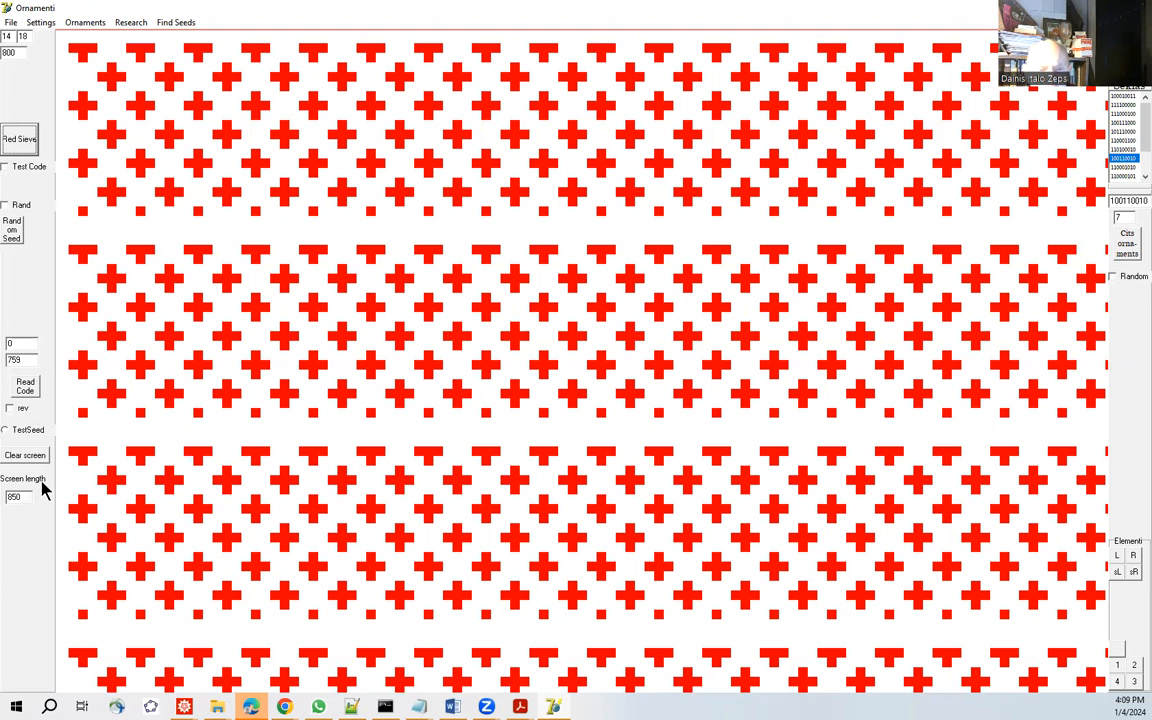
left_click(27, 386)
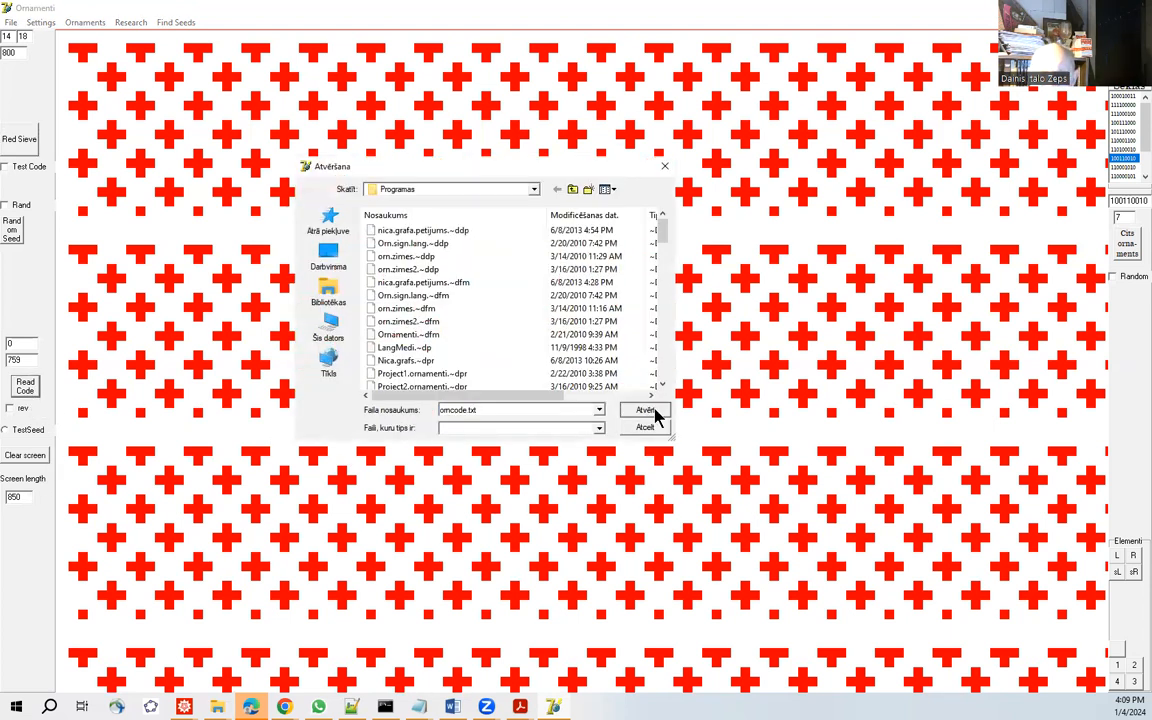
left_click(650, 409)
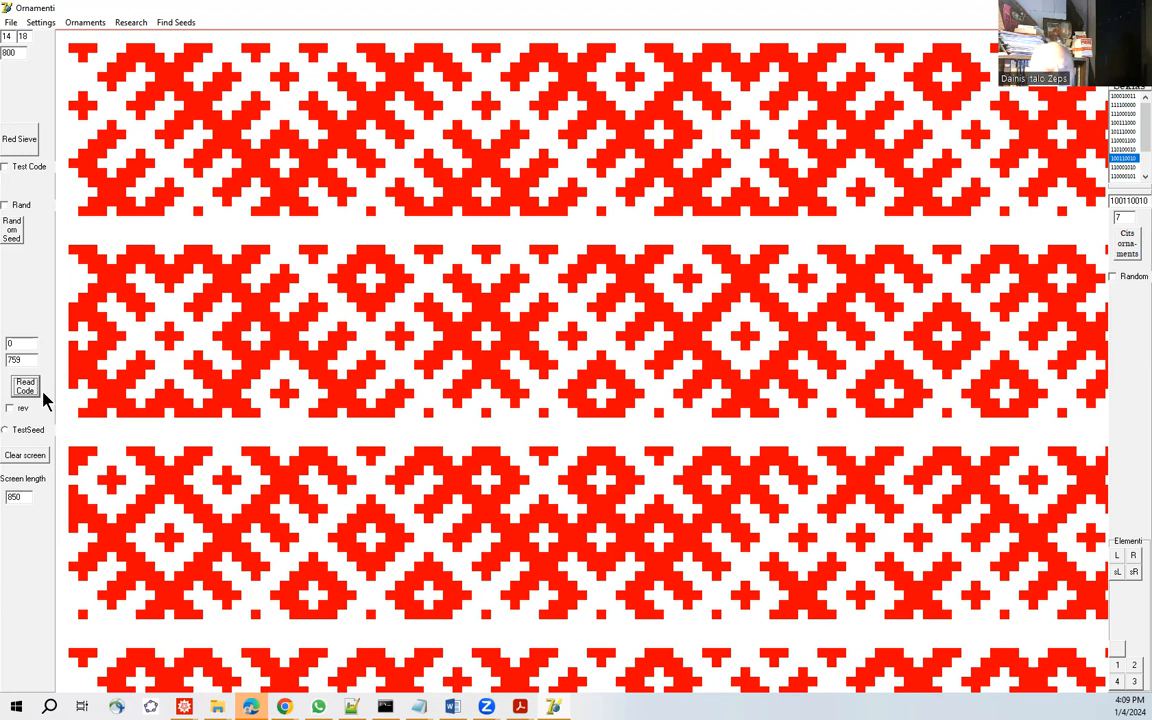
Generate the ornament for binary code 100110010 on a fresh red sieve, then restore the bare sieve.
left_click(30, 139)
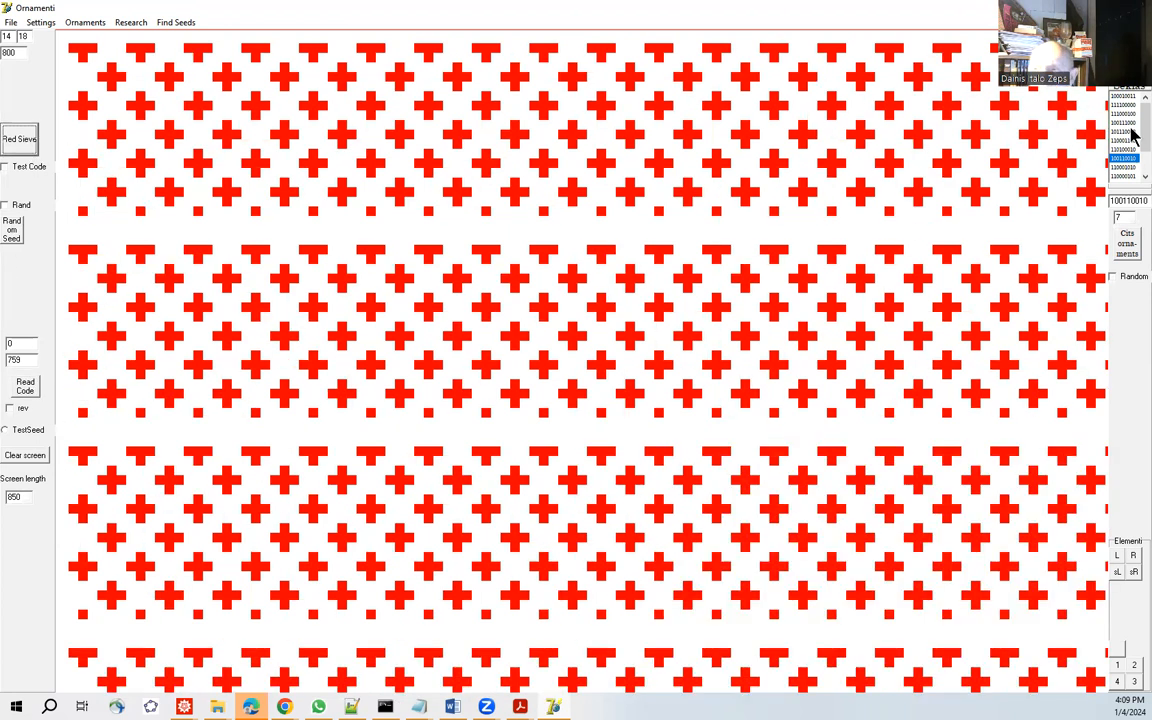
left_click(1123, 158)
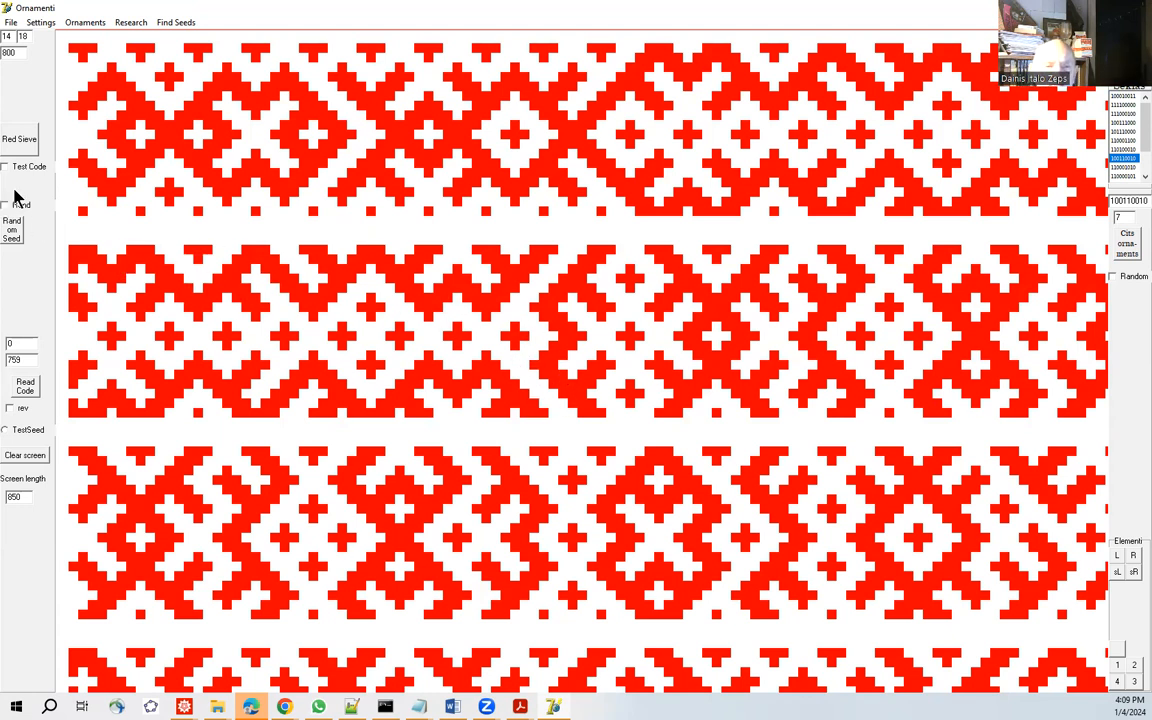
left_click(26, 144)
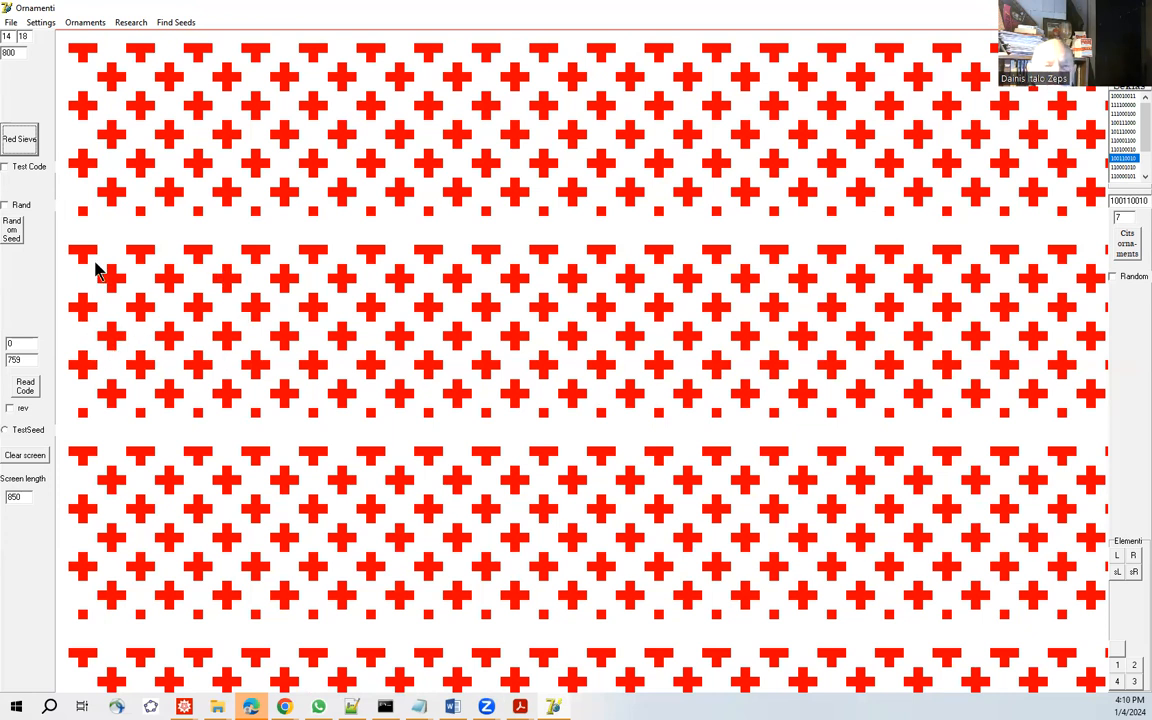
Enable Test Code, redraw the sieve in test colours and generate the ornament for binary code 100110010.
left_click(7, 167)
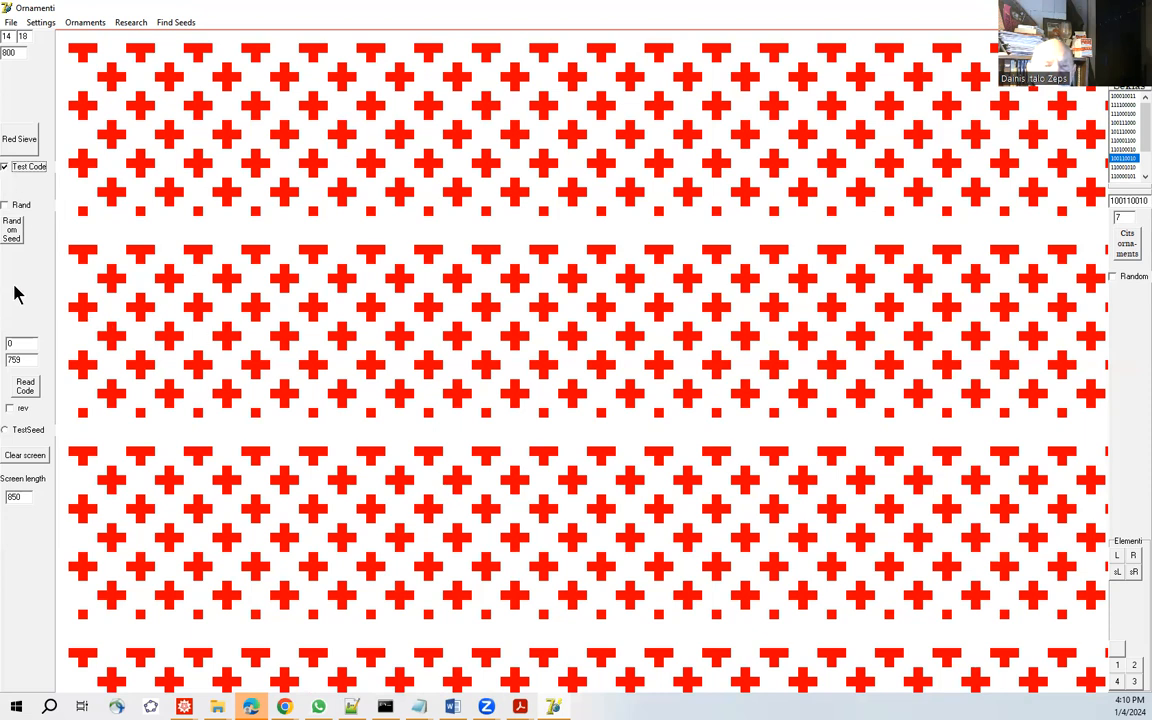
left_click(24, 145)
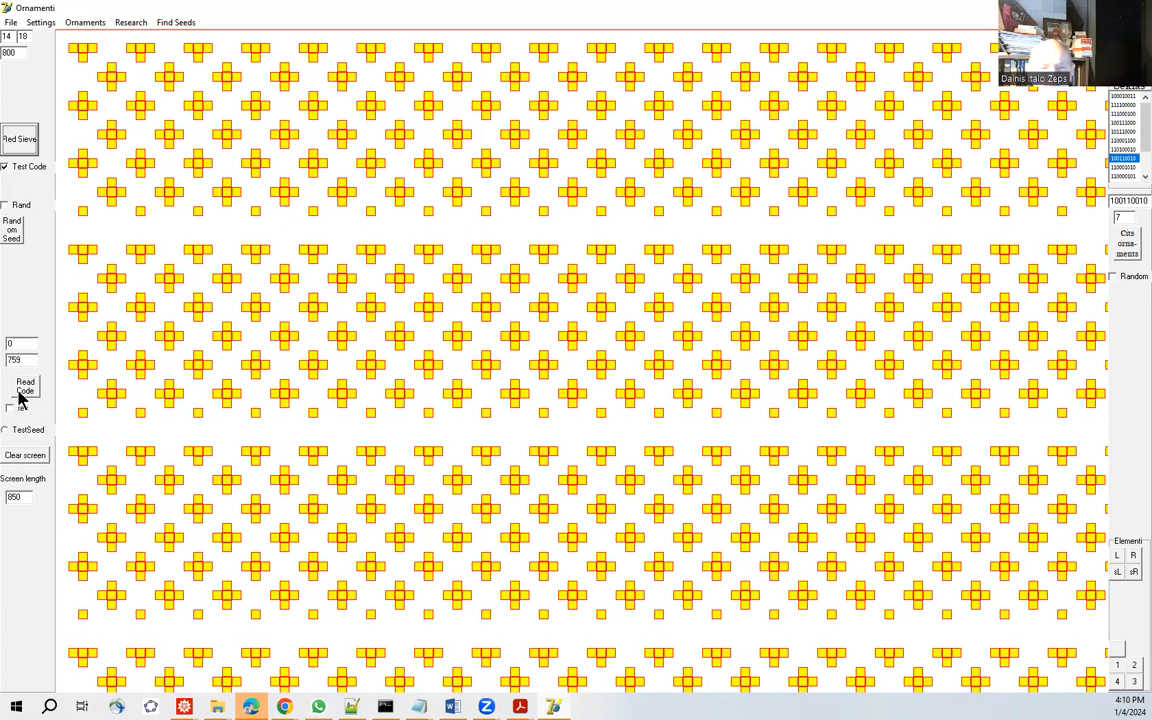
left_click(1123, 158)
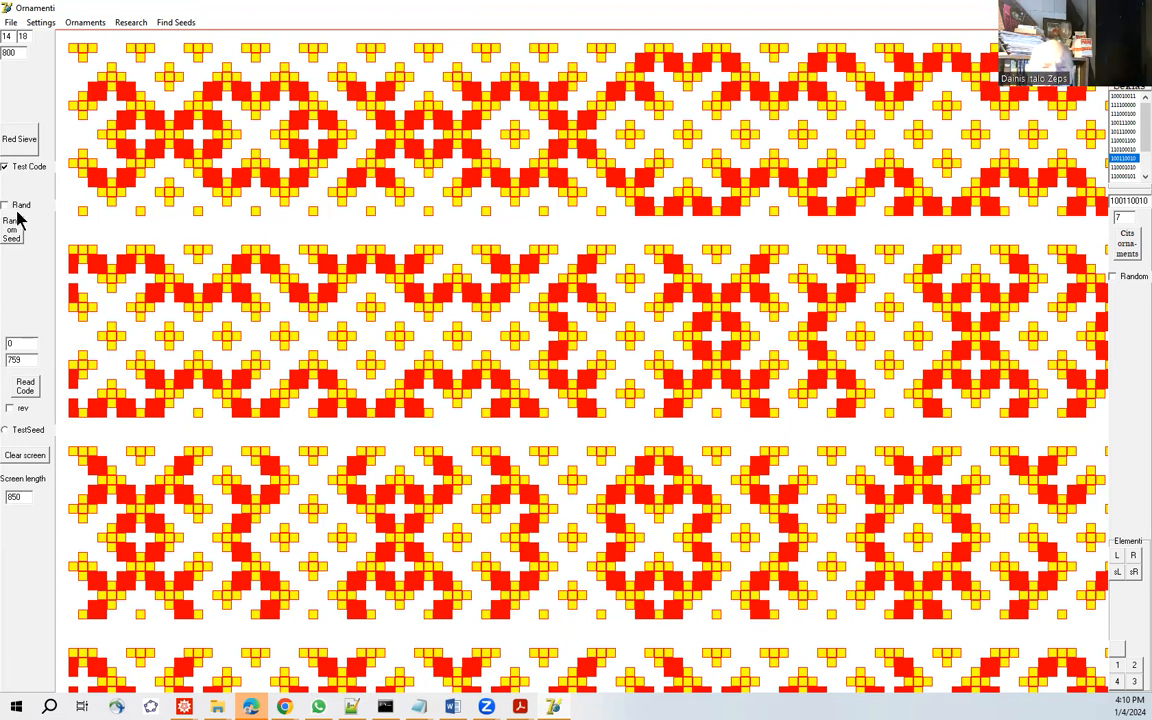
Regenerate the 100110010 ornament on a fresh sieve with Test Code off, and again with Test Code on.
left_click(24, 143)
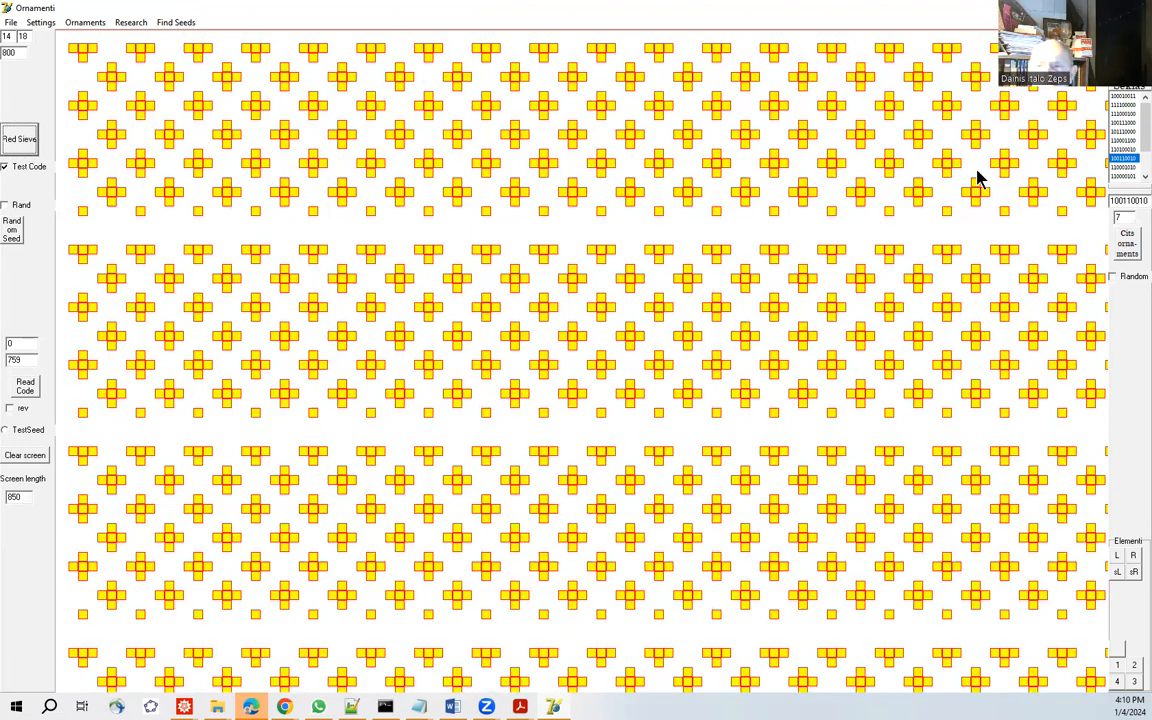
left_click(6, 163)
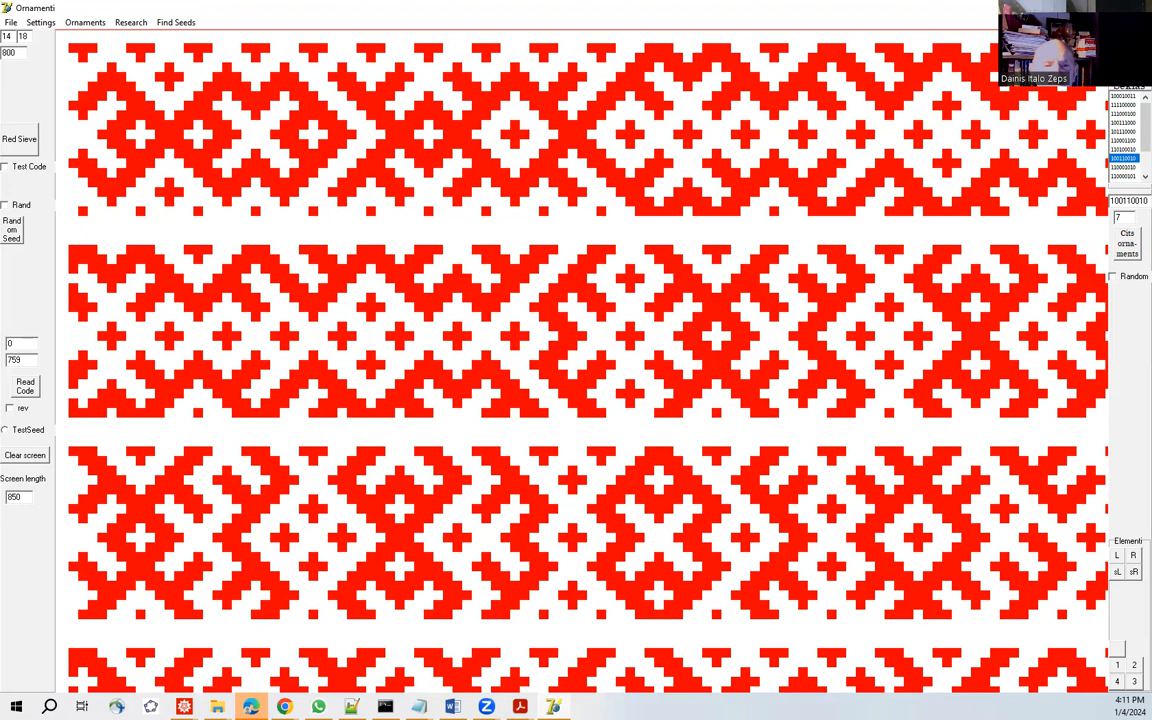
left_click(5, 167)
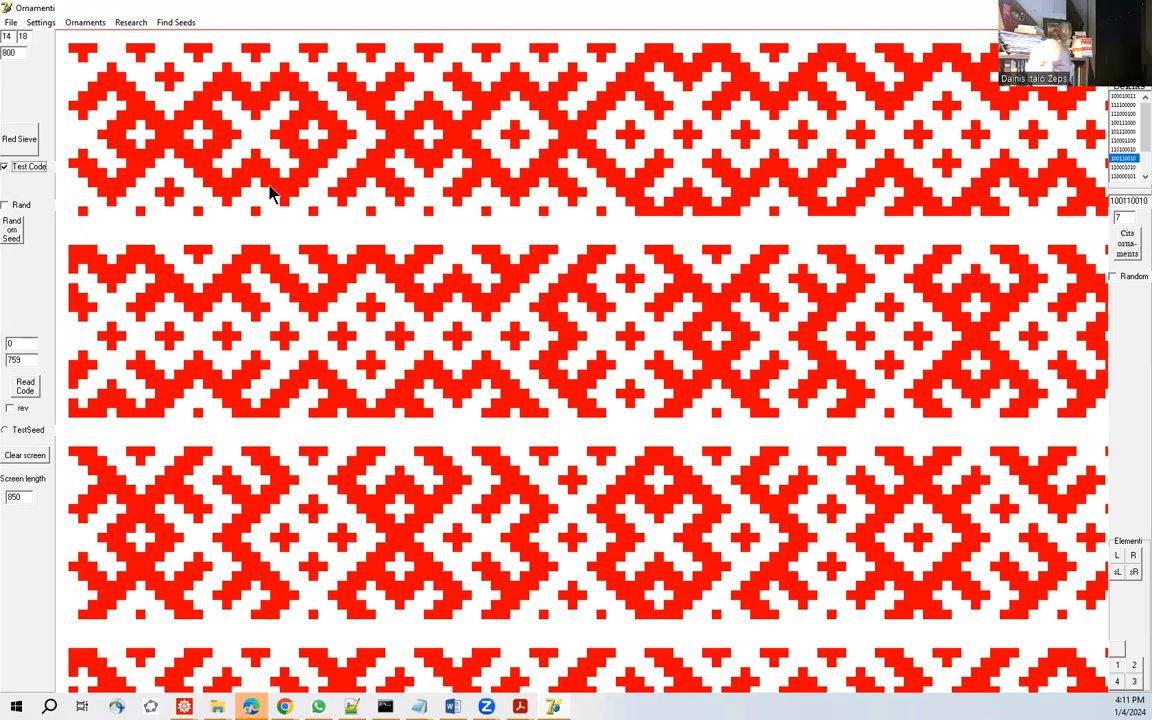
left_click(22, 143)
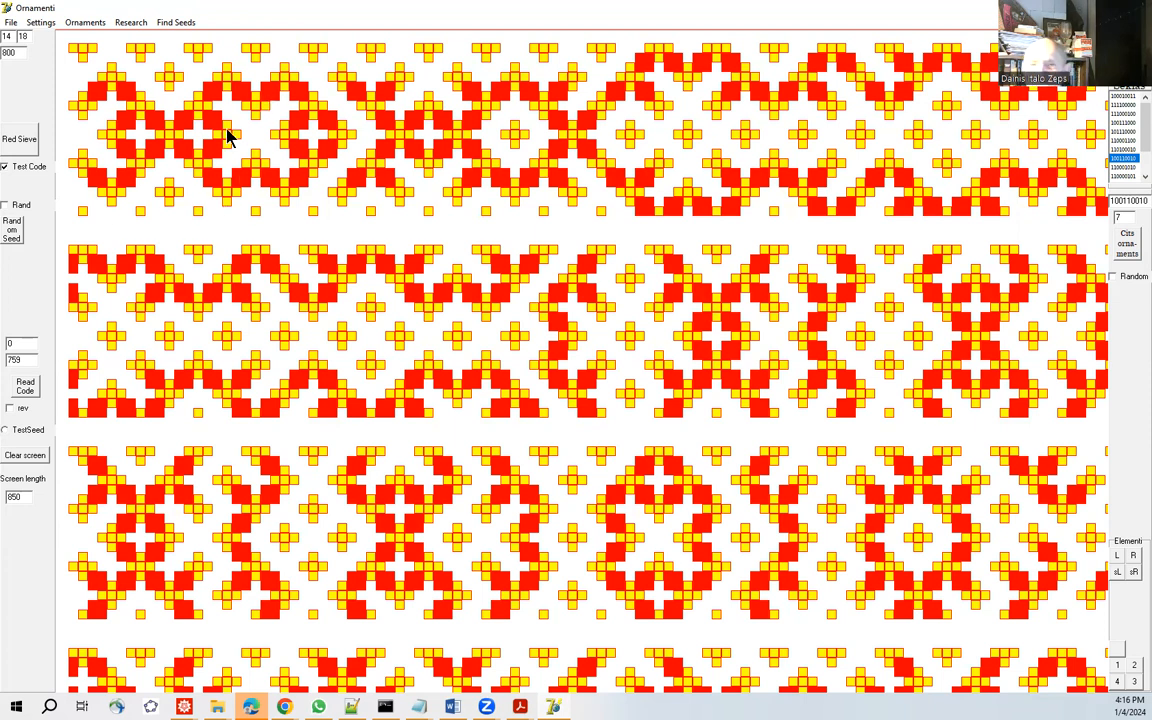
Disable Test Code, redraw the plain red sieve and generate the ornament for binary code 100110010.
left_click(6, 167)
left_click(19, 140)
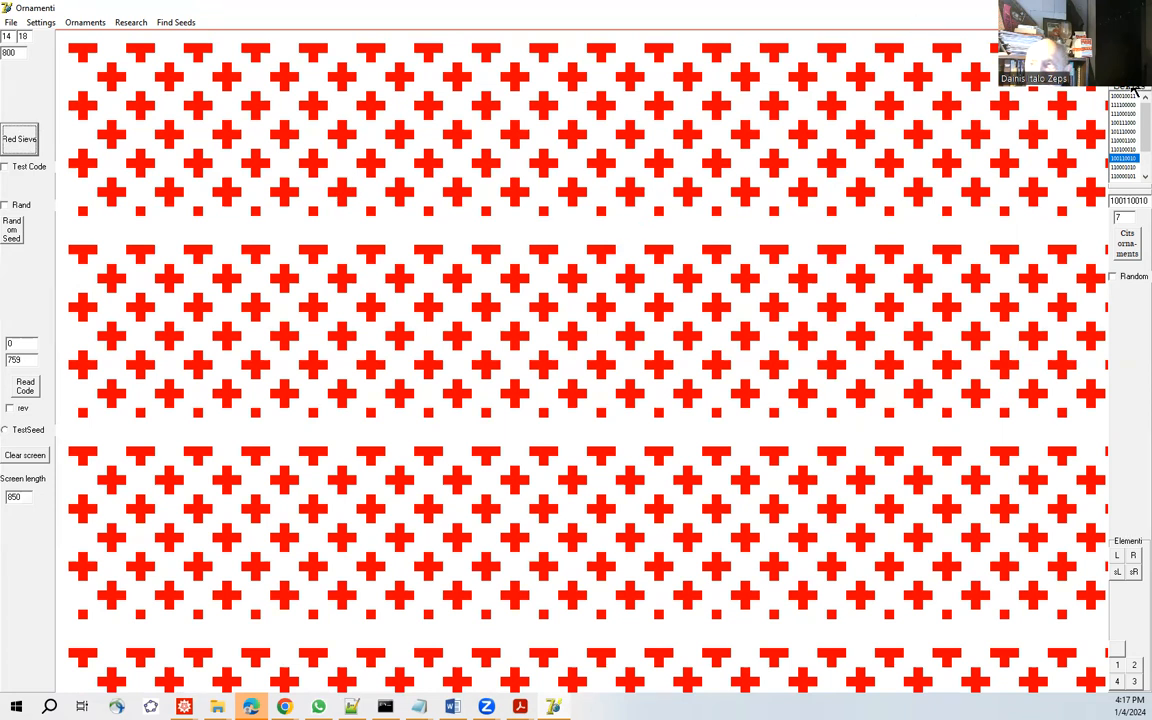
left_click(1115, 157)
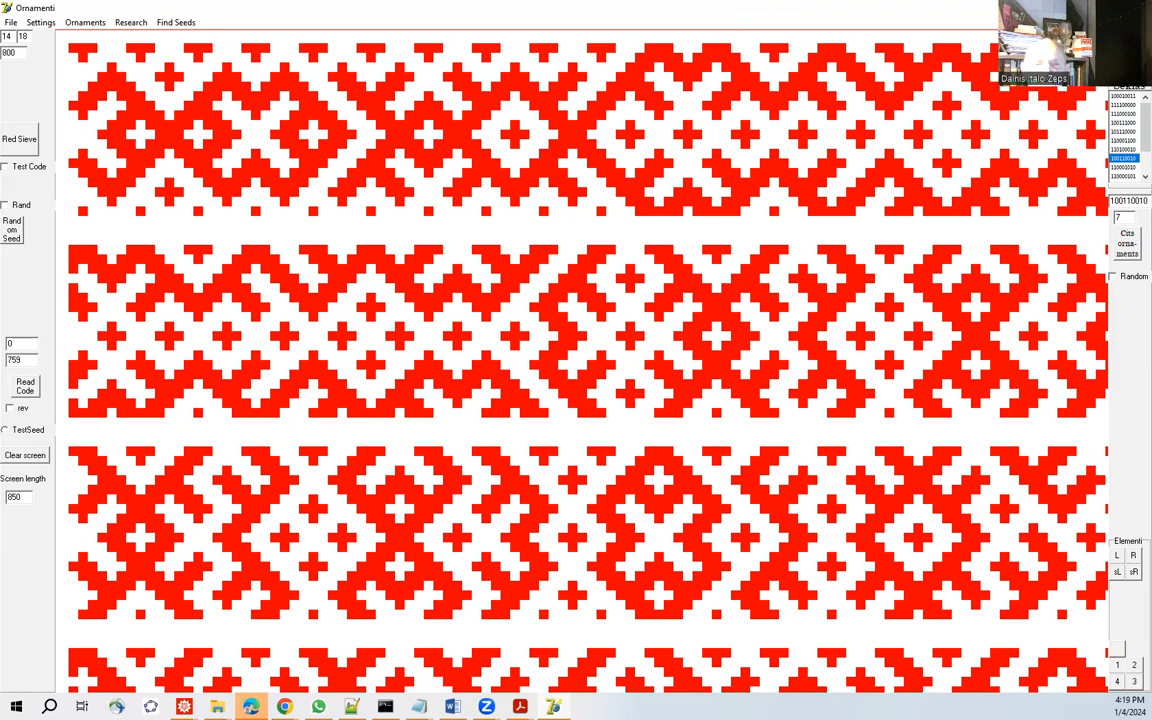
Clear the ornament back to the bare red sieve and choose binary code 100010011.
left_click(29, 141)
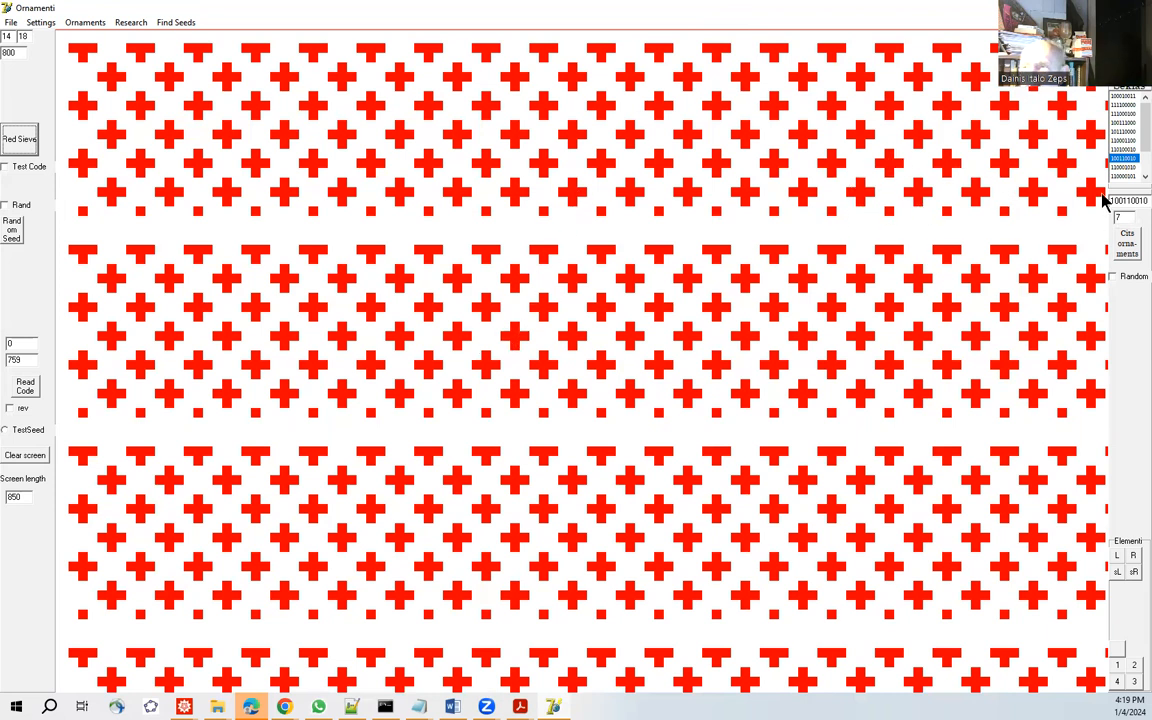
left_click(1125, 96)
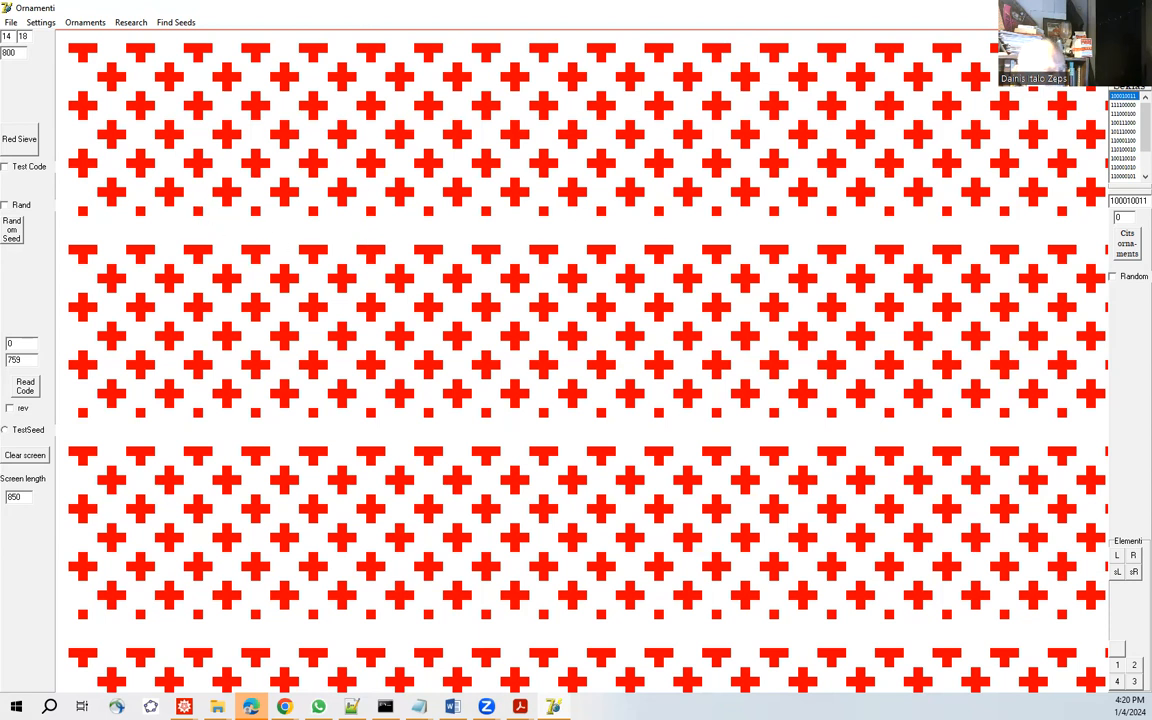
Switch to Chrome and browse the SciRePrints repository by author, showing the S-V group.
left_click(285, 706)
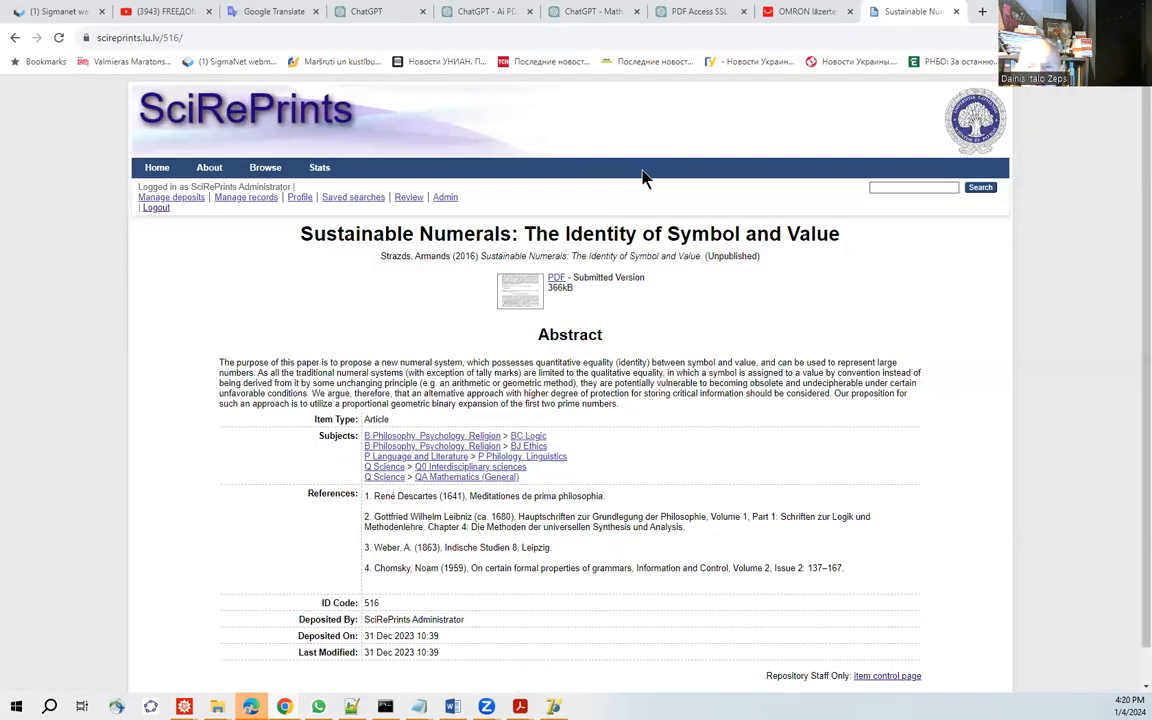
left_click(16, 38)
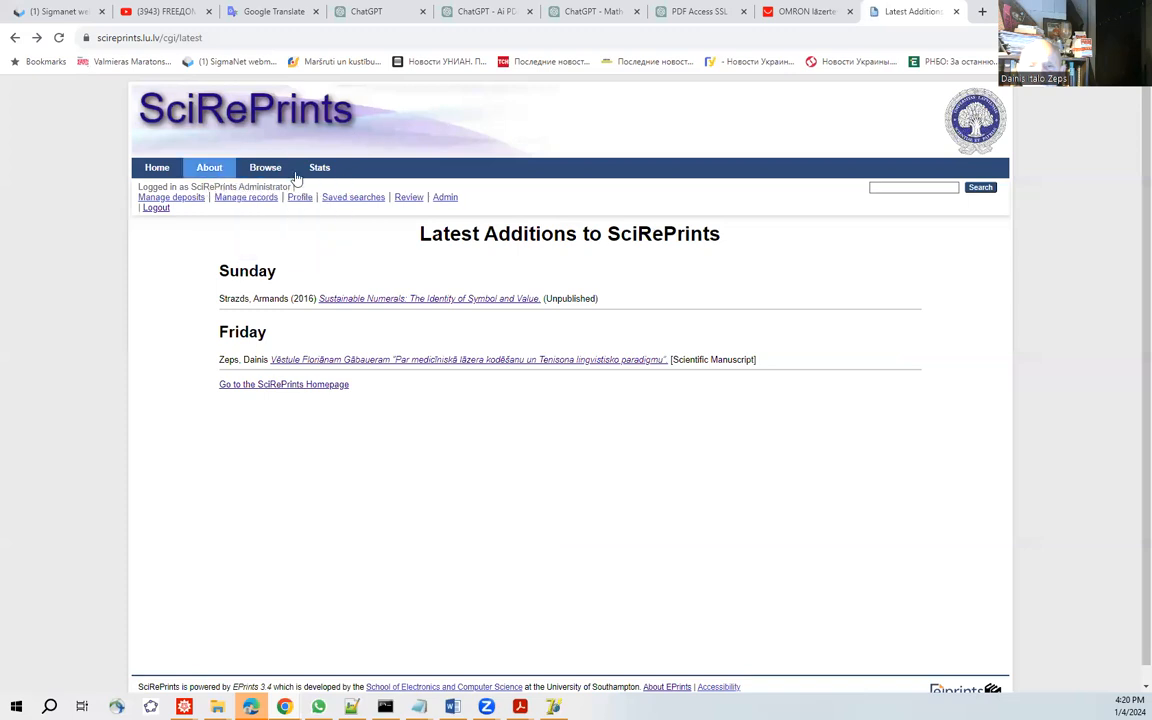
mouse_move(275, 170)
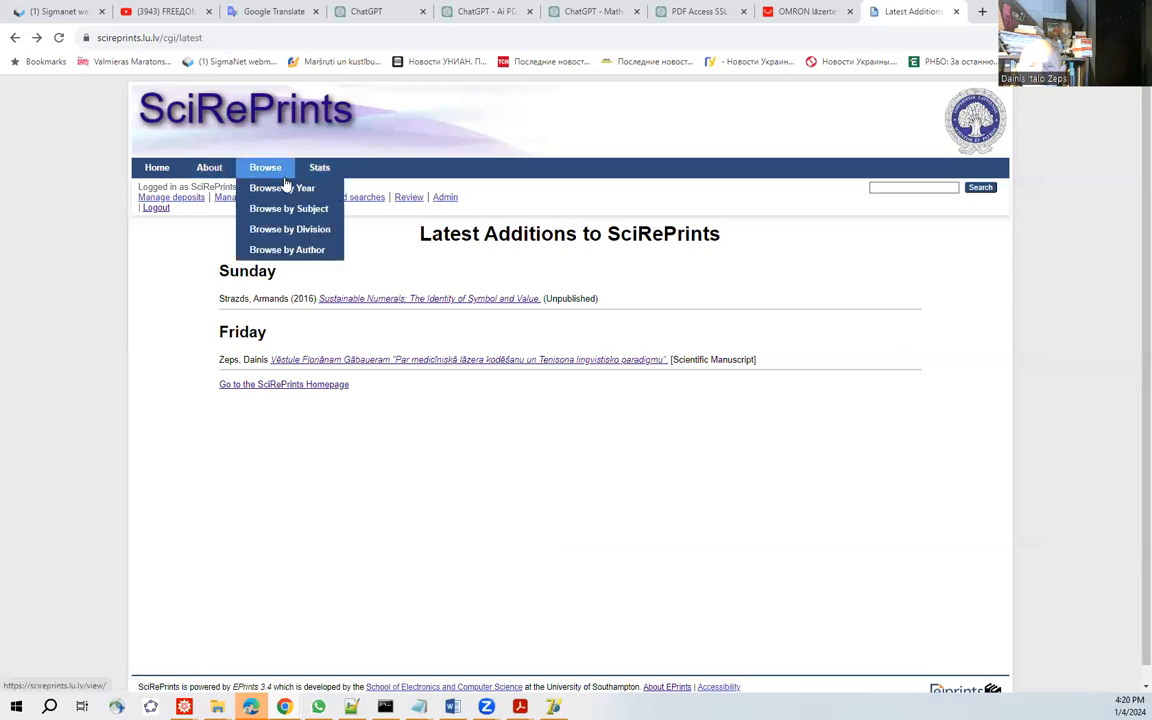
left_click(282, 252)
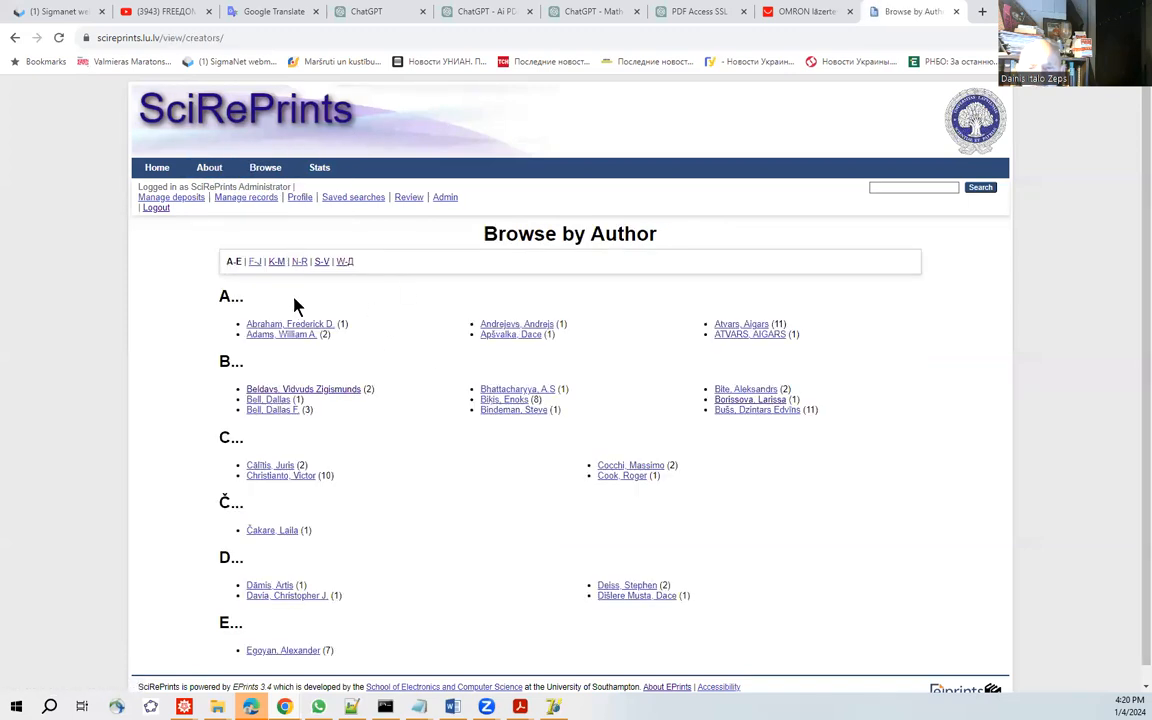
left_click(321, 261)
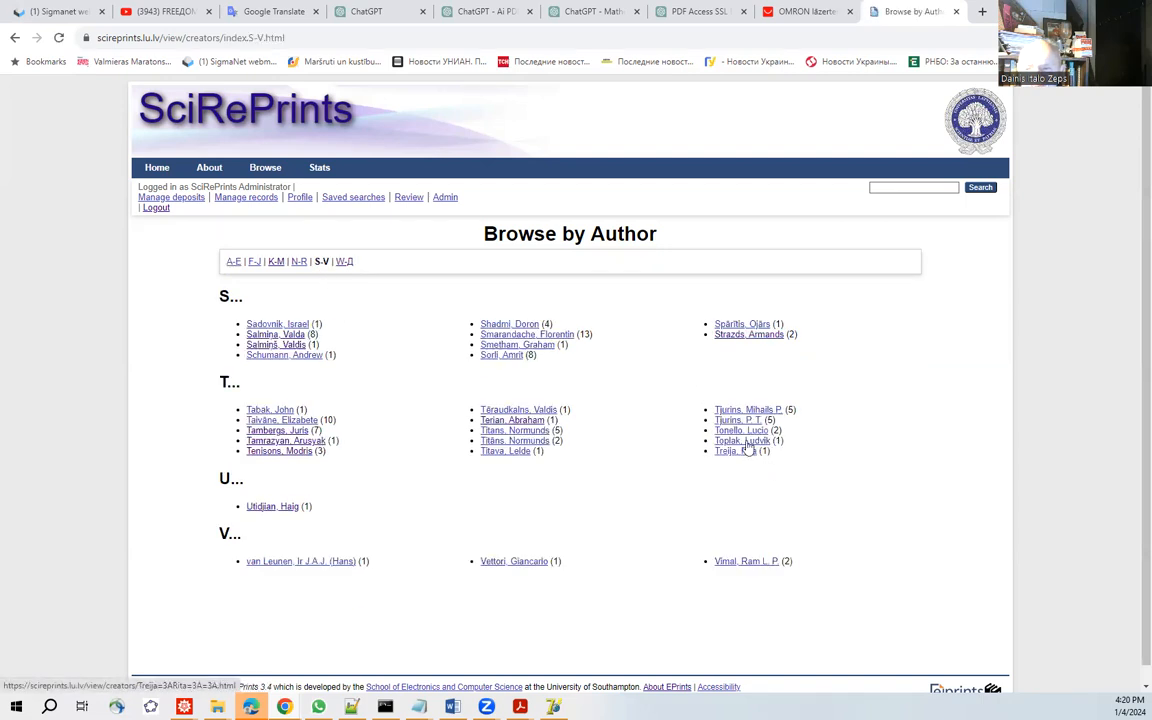
Open the item list of the S-V author who co-wrote "Ornamental Sign Language in the First Order Tracery Belts".
left_click(287, 440)
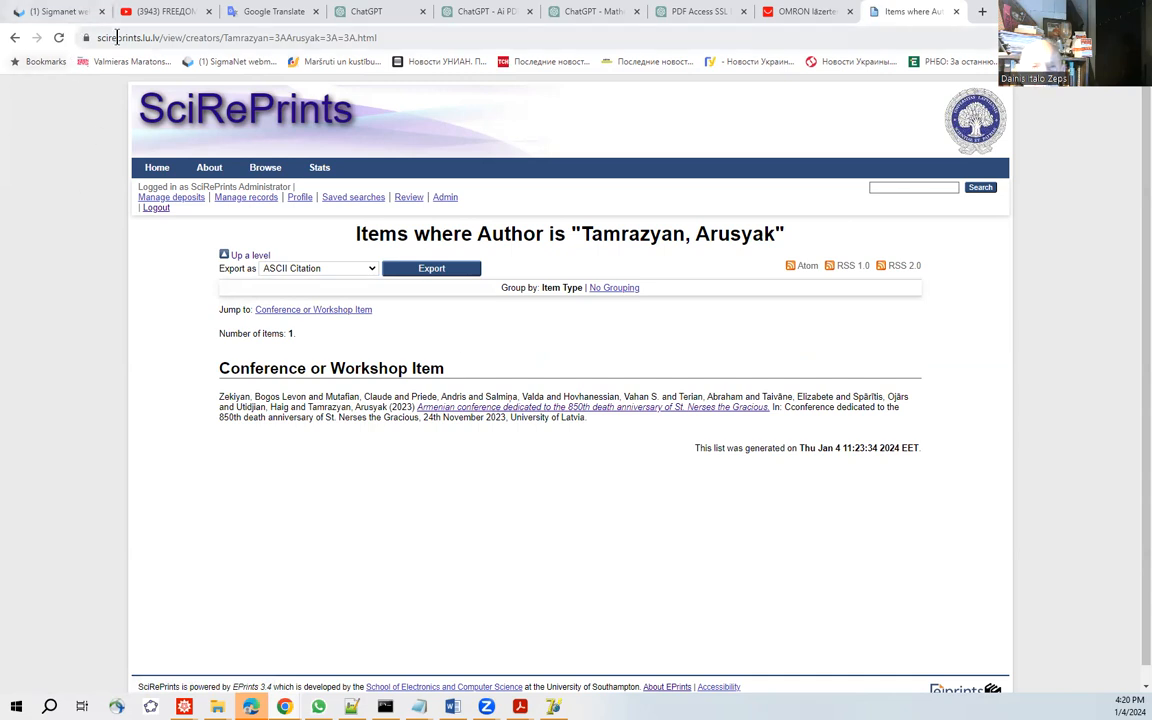
left_click(12, 38)
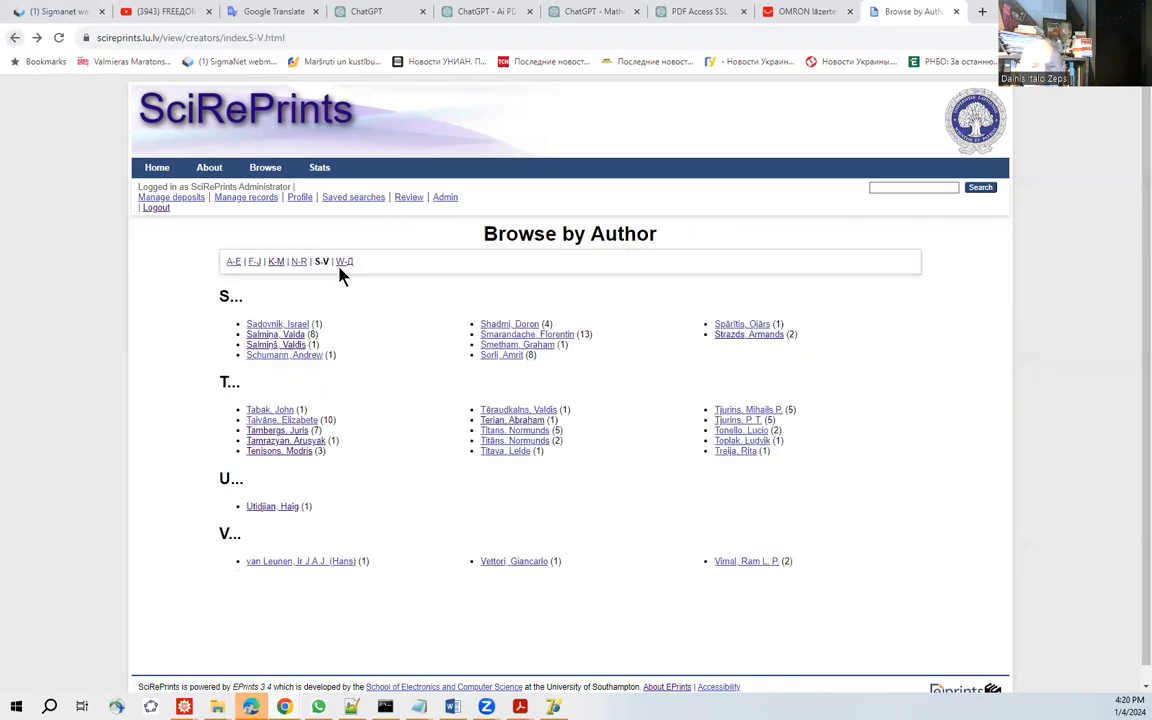
left_click(279, 452)
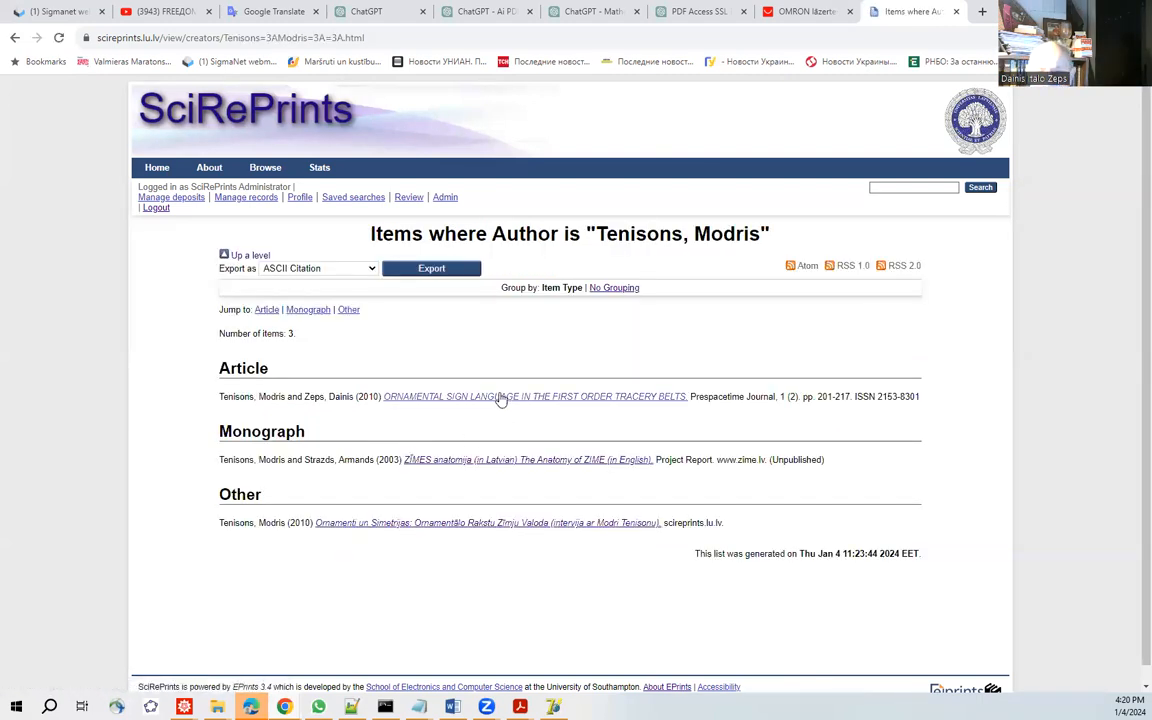
Open the accepted PDF of "Ornamental Sign Language in the First Order Tracery Belts" and find the sieve and coded pattern in Picture 3.
left_click(501, 398)
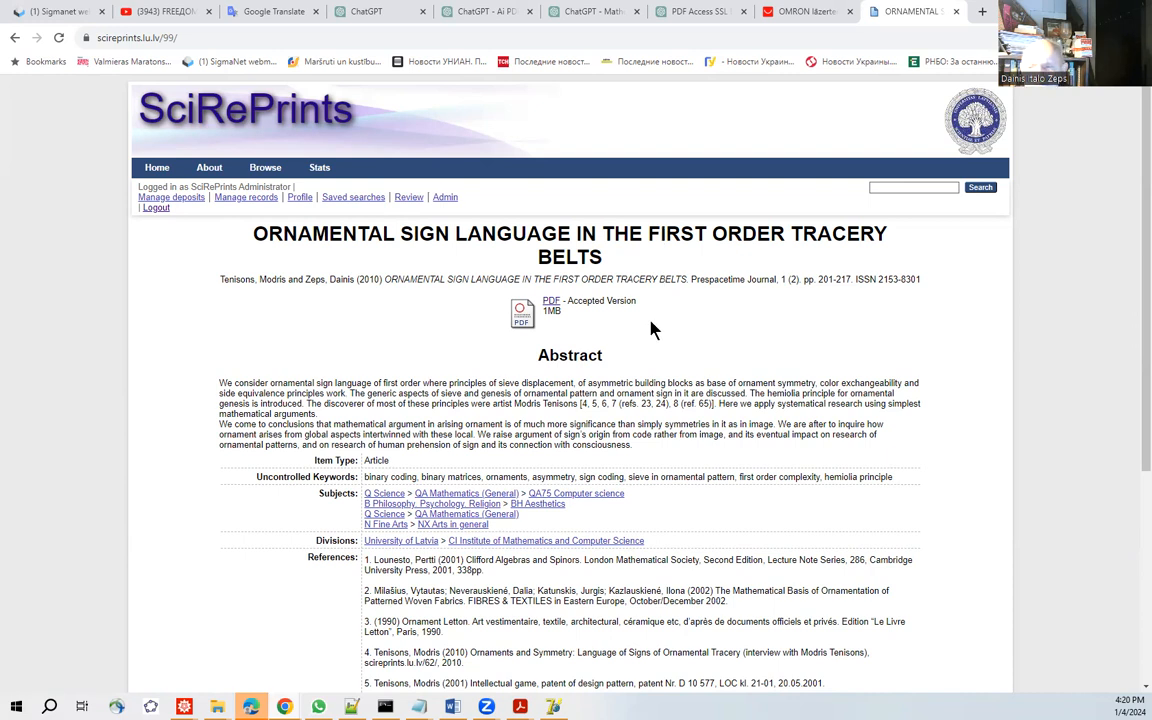
left_click(530, 316)
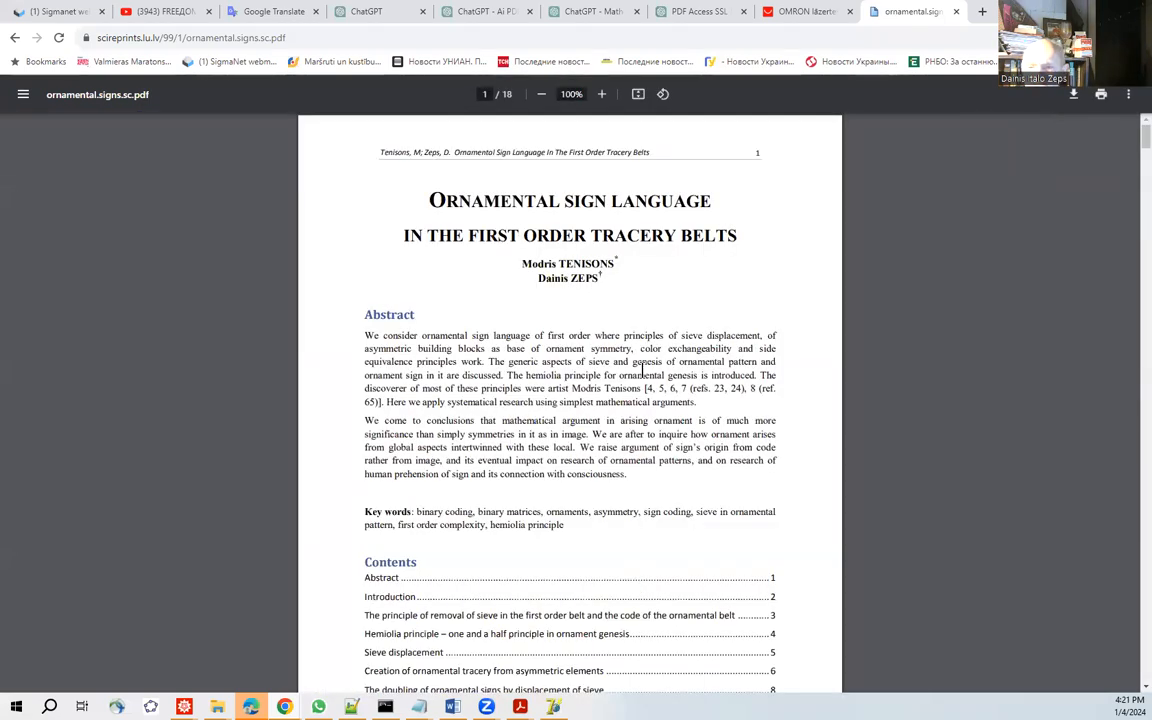
scroll(655, 375, "down", 6)
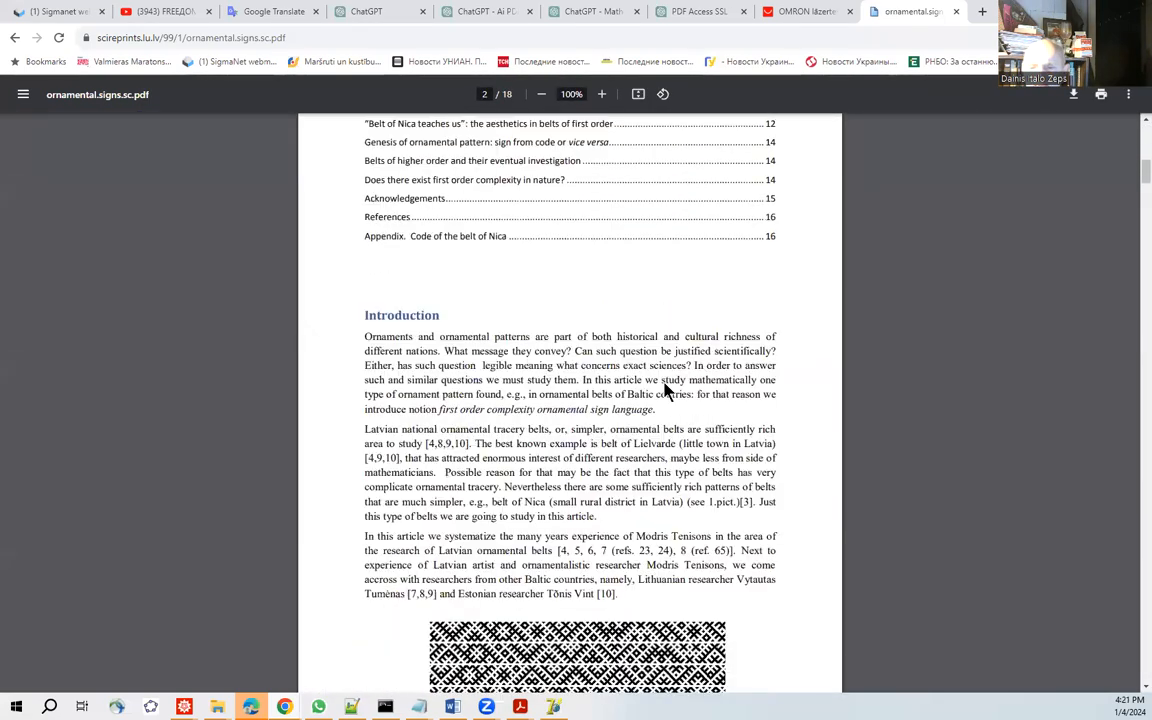
scroll(660, 370, "down", 5)
scroll(650, 338, "down", 4)
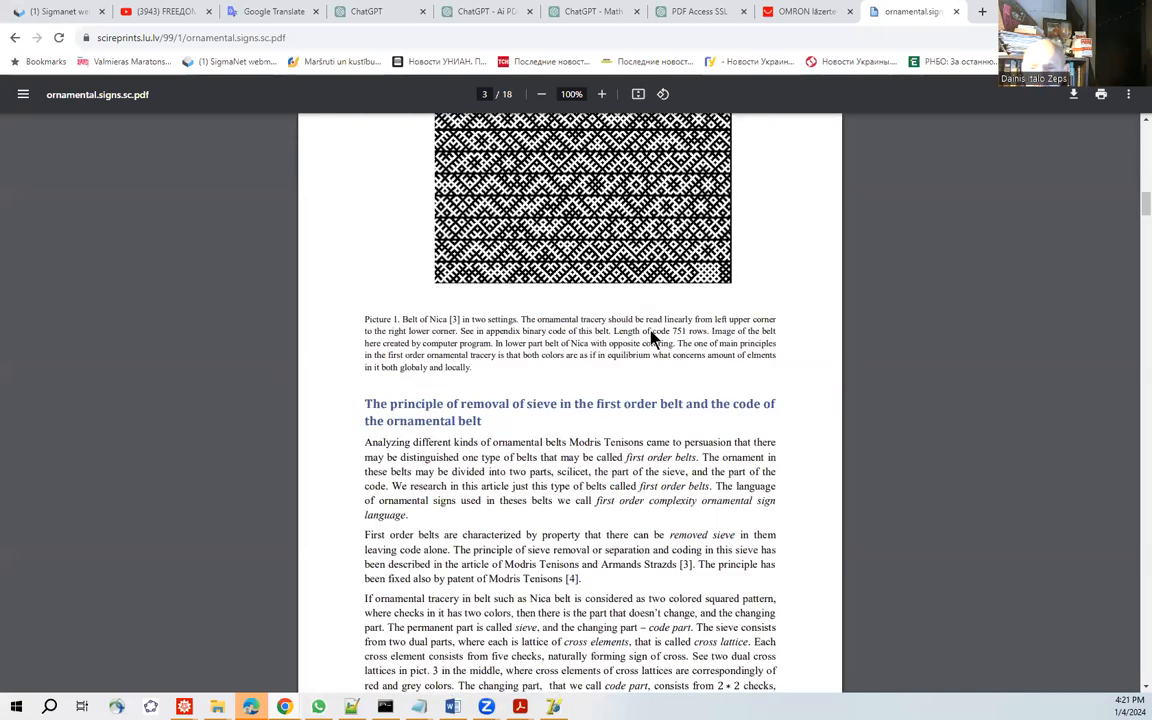
scroll(655, 334, "down", 8)
scroll(420, 300, "down", 2)
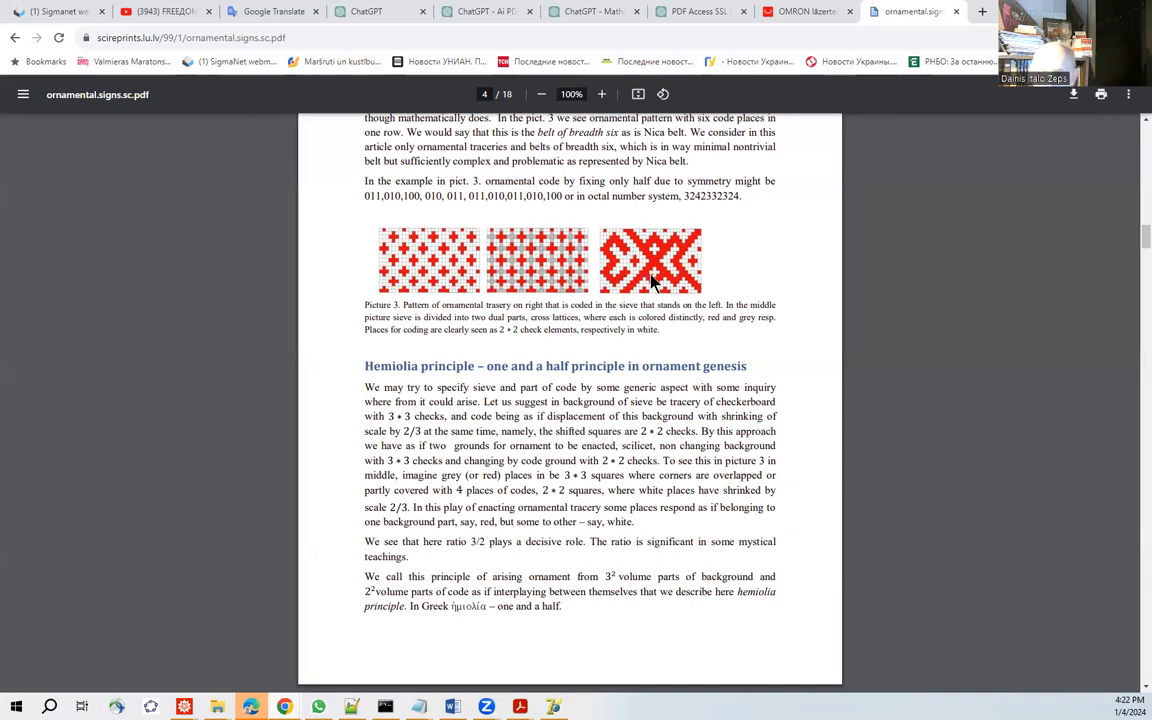
Read past the hemiolia principle to the Sieve displacement section and examine the ornament patterns in Pictures 4 and 5.
scroll(653, 283, "down", 2)
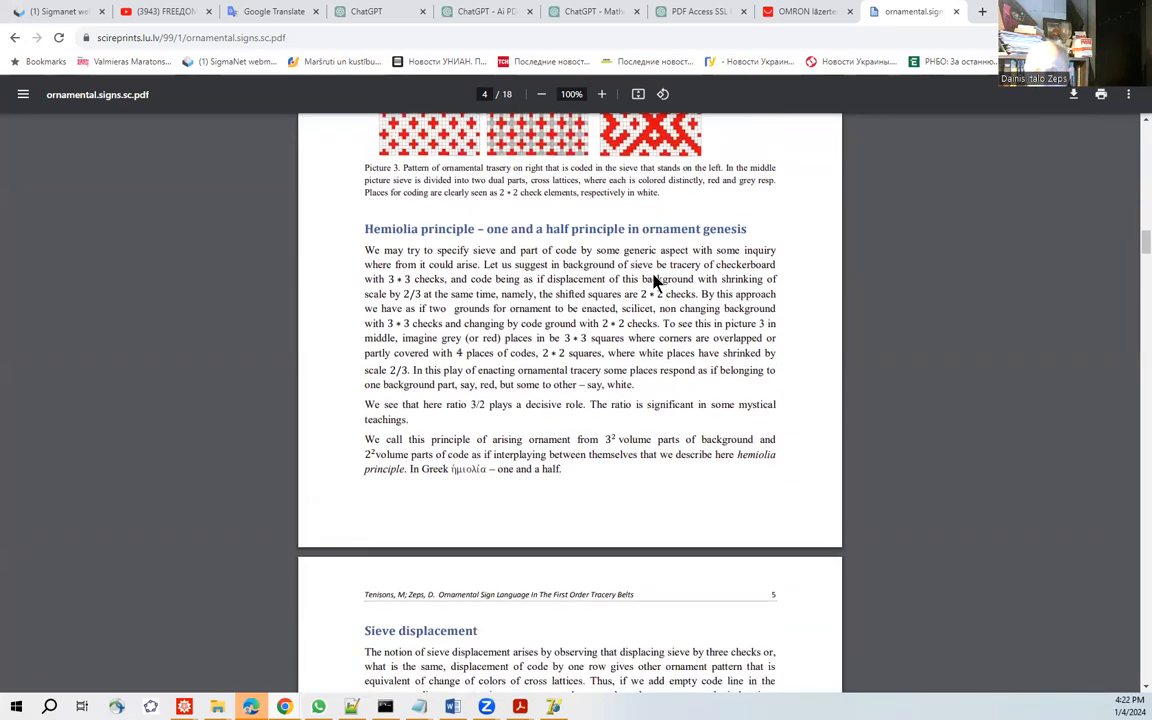
scroll(653, 283, "down", 5)
scroll(656, 274, "down", 4)
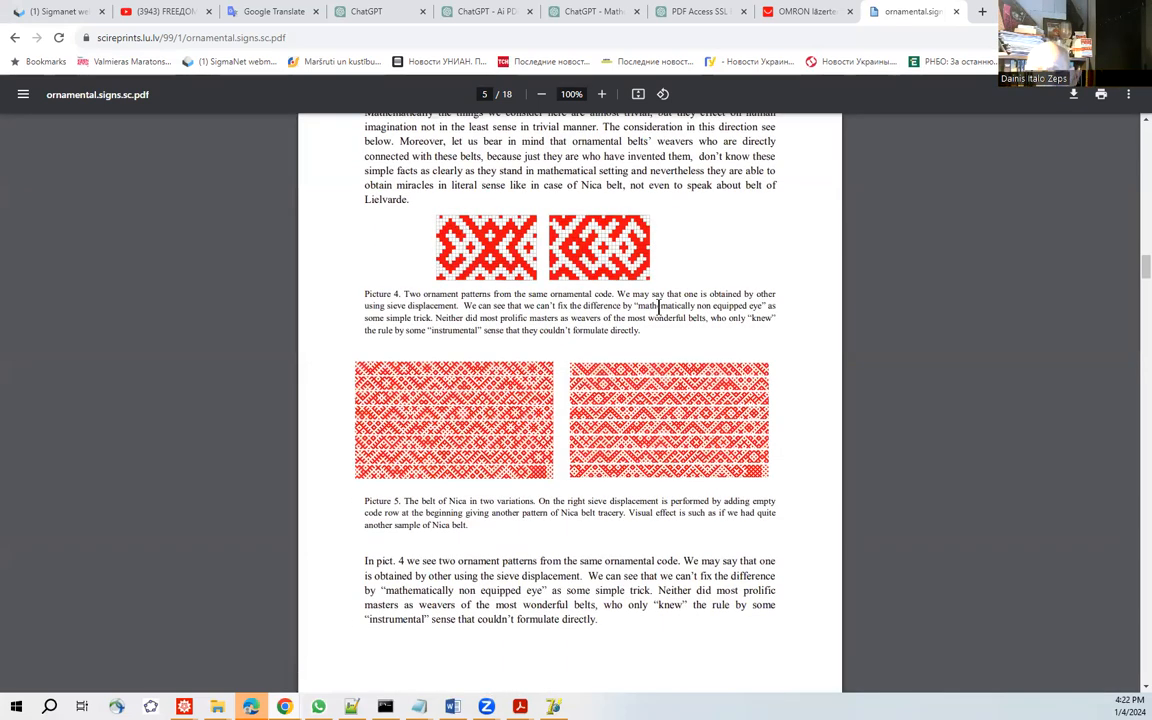
scroll(658, 306, "up", 1)
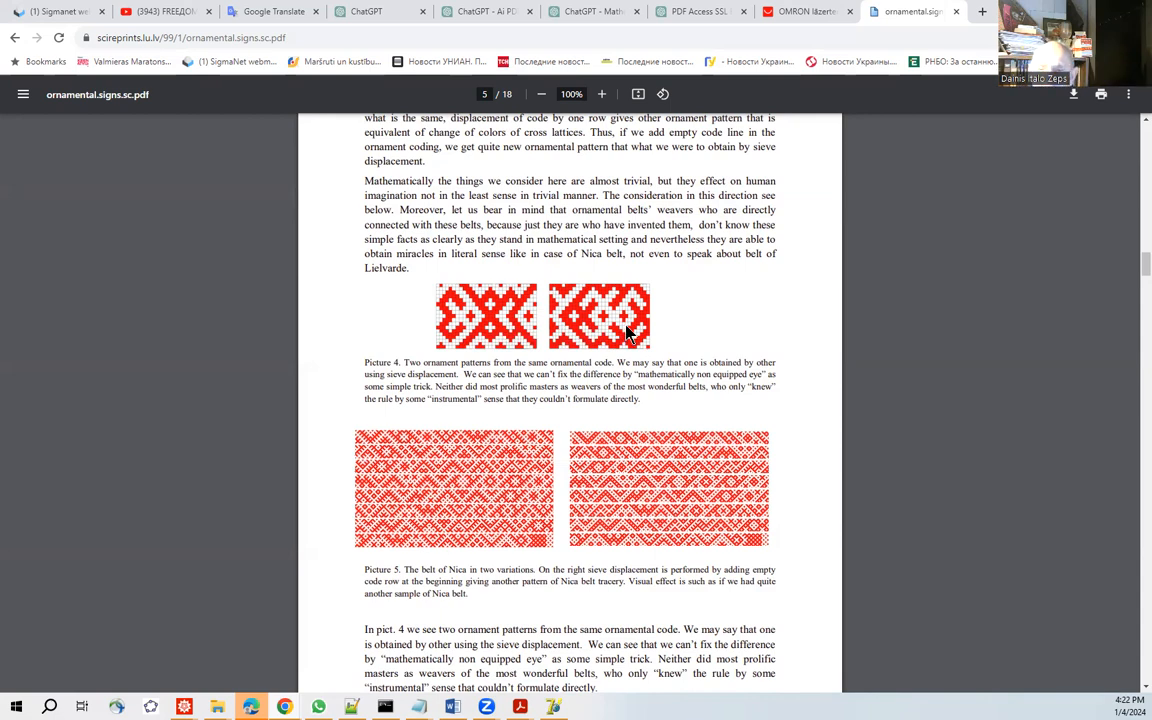
scroll(628, 333, "down", 2)
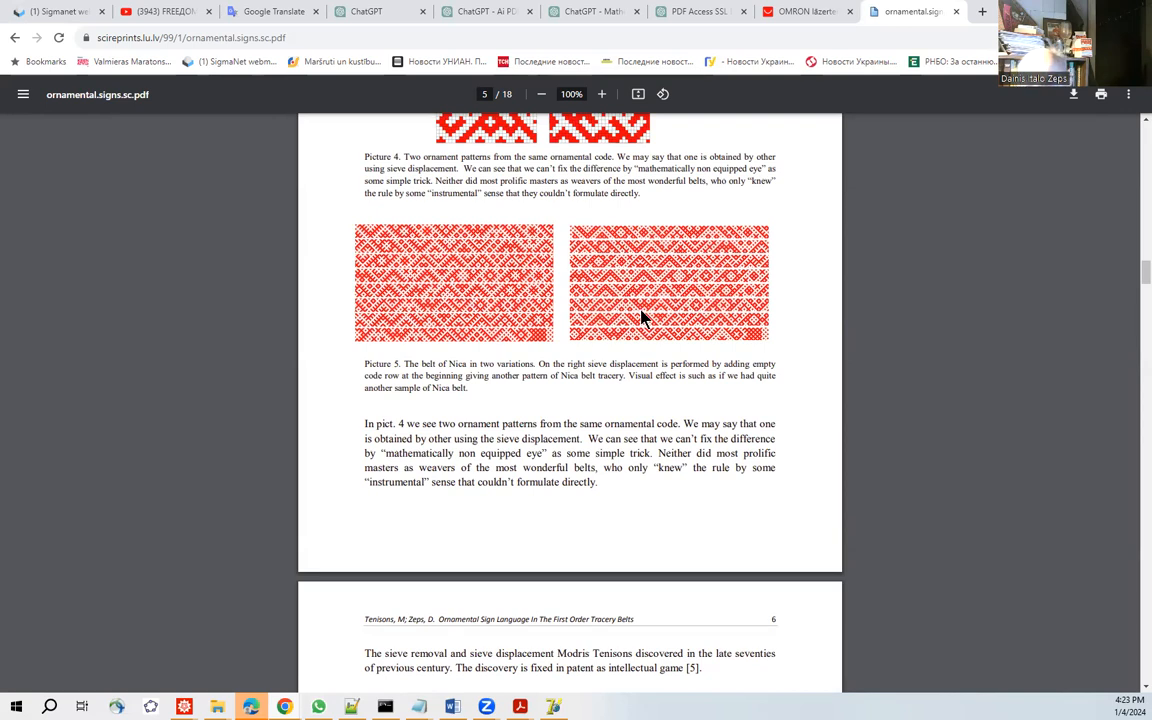
Enlarge the PDF to 175% to compare the two variations of the Nica belt in Picture 5.
left_click(600, 95)
left_click(600, 95)
left_click(600, 95)
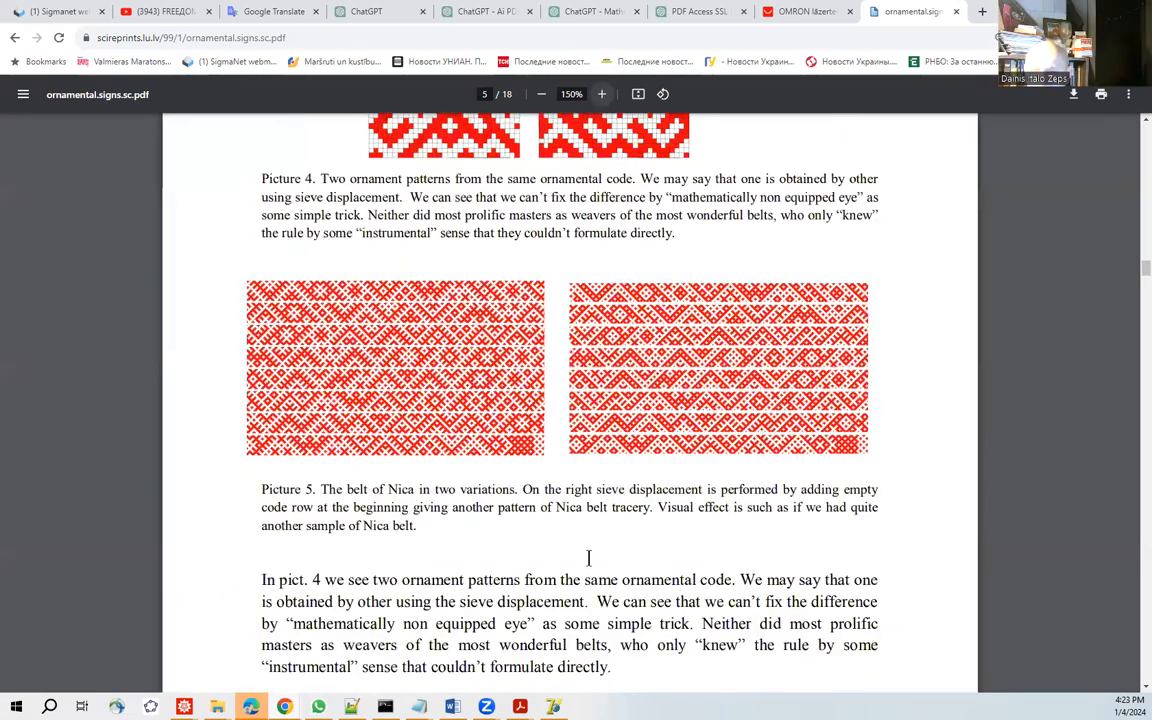
key("ctrl+plus")
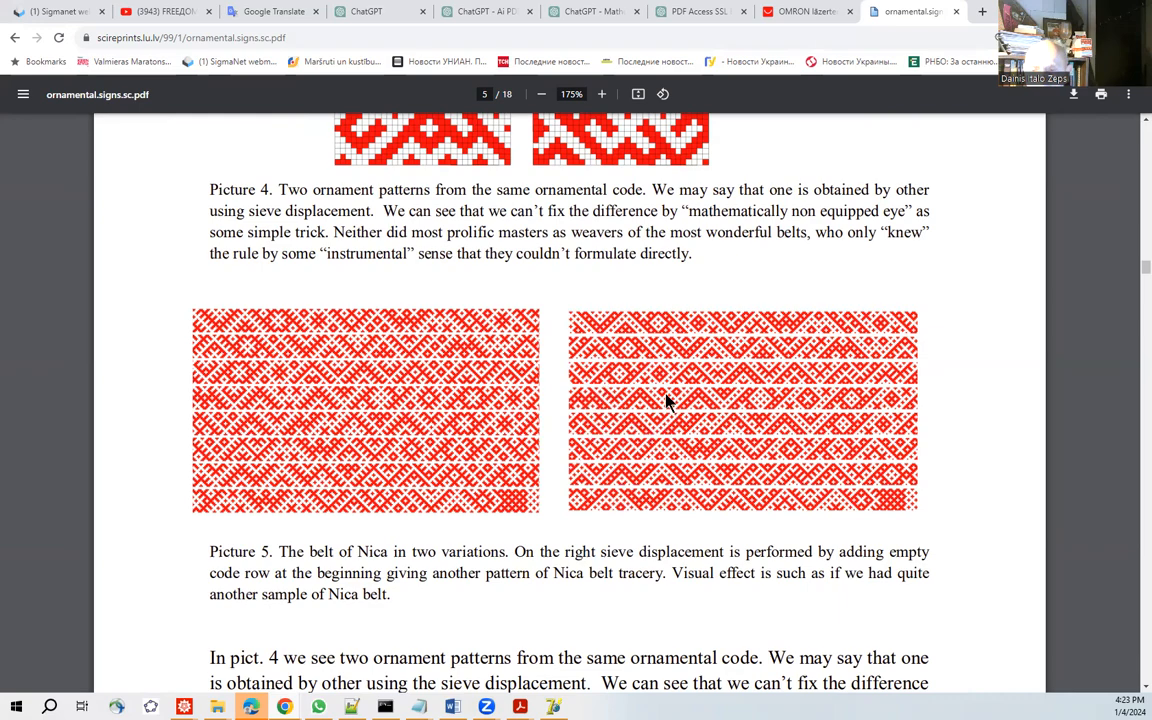
Go to Picture 6 on page 6 and examine the asymmetric 3*3 elements called seeds of chaos.
scroll(668, 400, "down", 5)
scroll(658, 330, "down", 14)
scroll(650, 323, "down", 4)
scroll(650, 323, "down", 4)
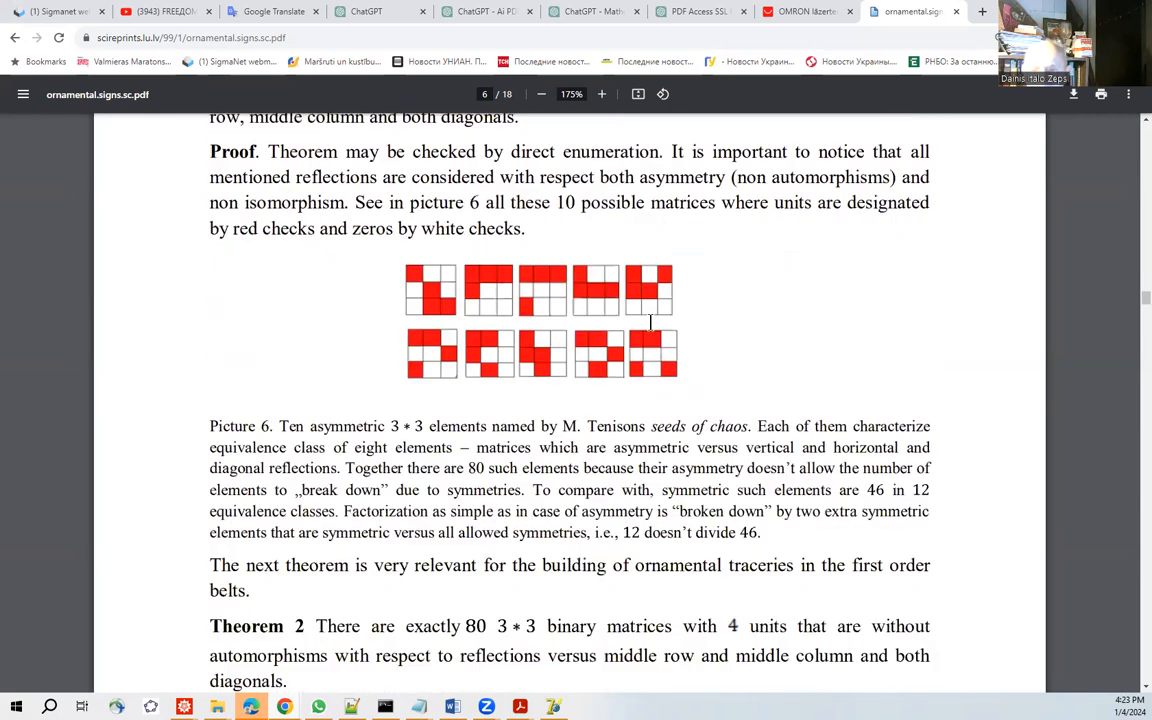
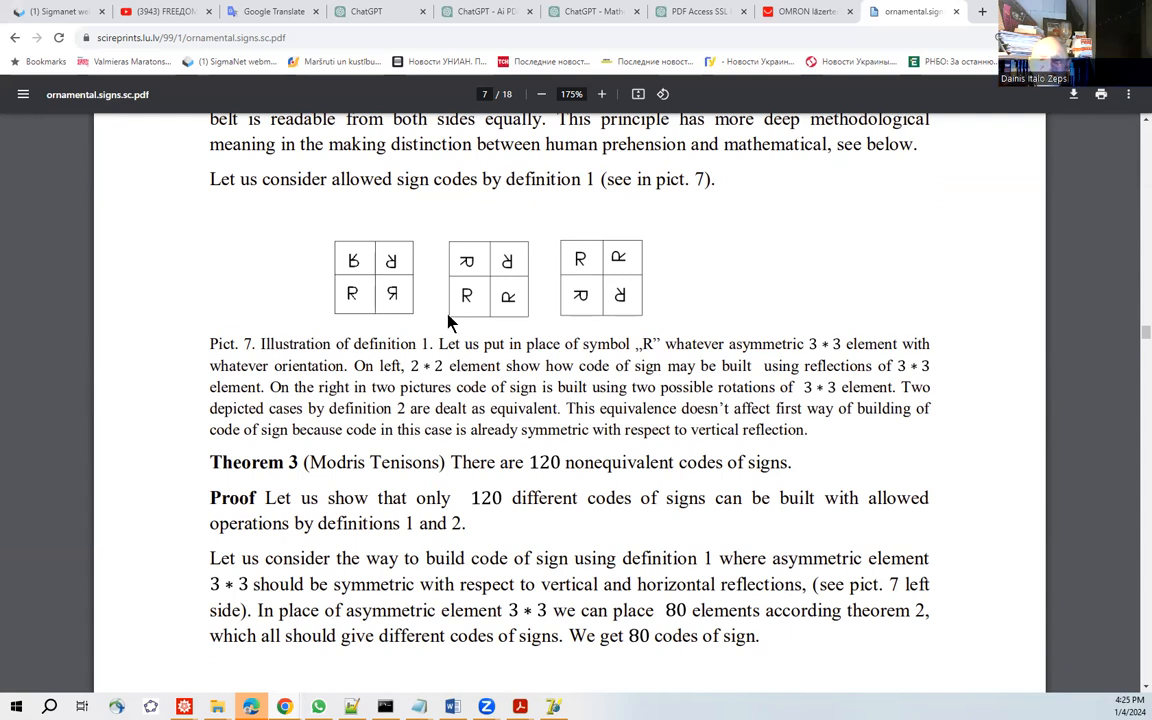
Examine the three sign-code diagrams in Picture 7 on page 7, comparing the reflected arrangement with the two rotated ones.
scroll(611, 337, "down", 1)
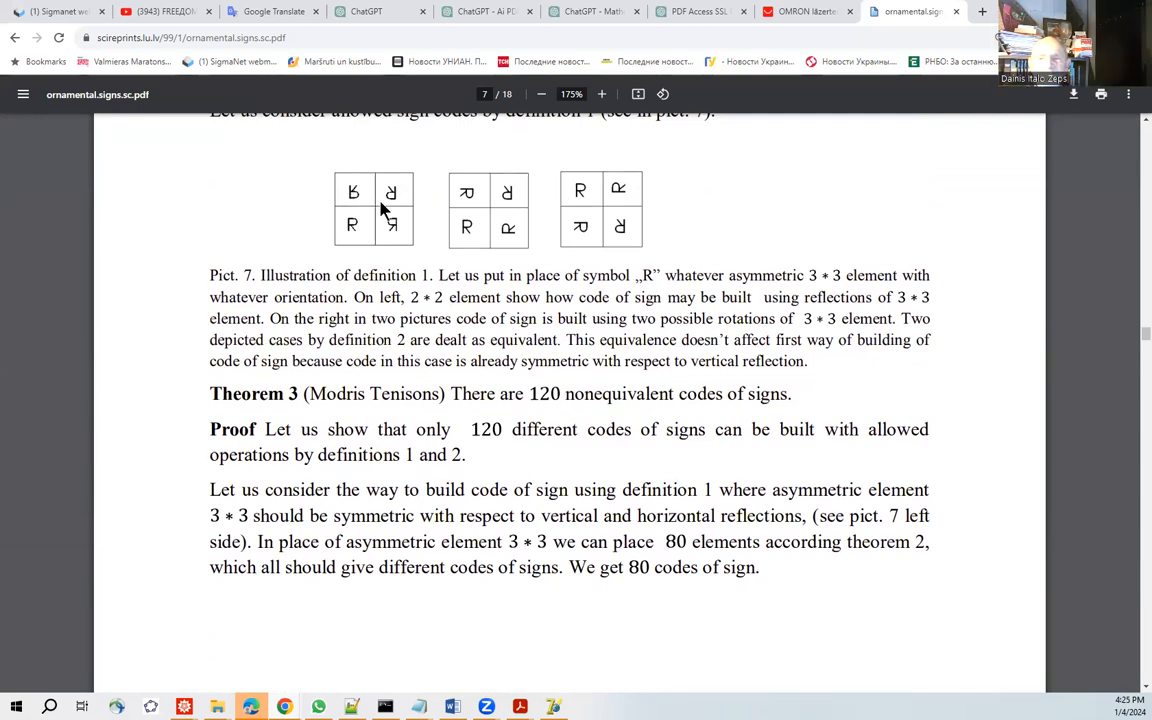
scroll(398, 210, "up", 2)
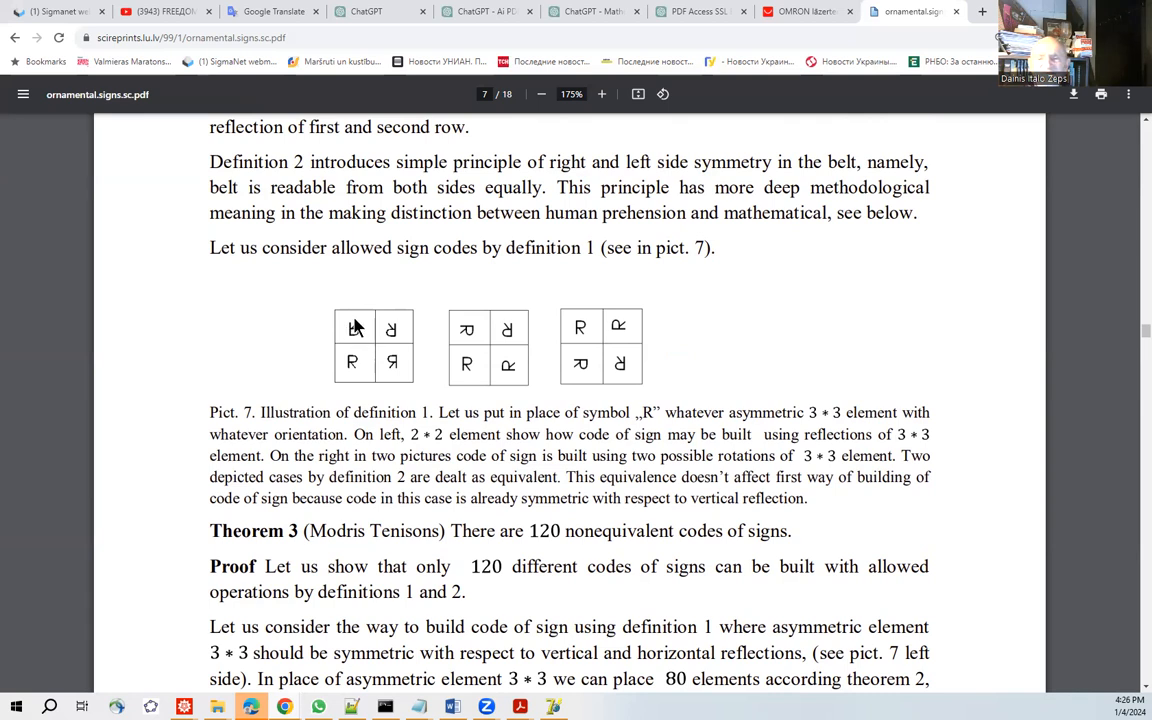
scroll(571, 373, "down", 1)
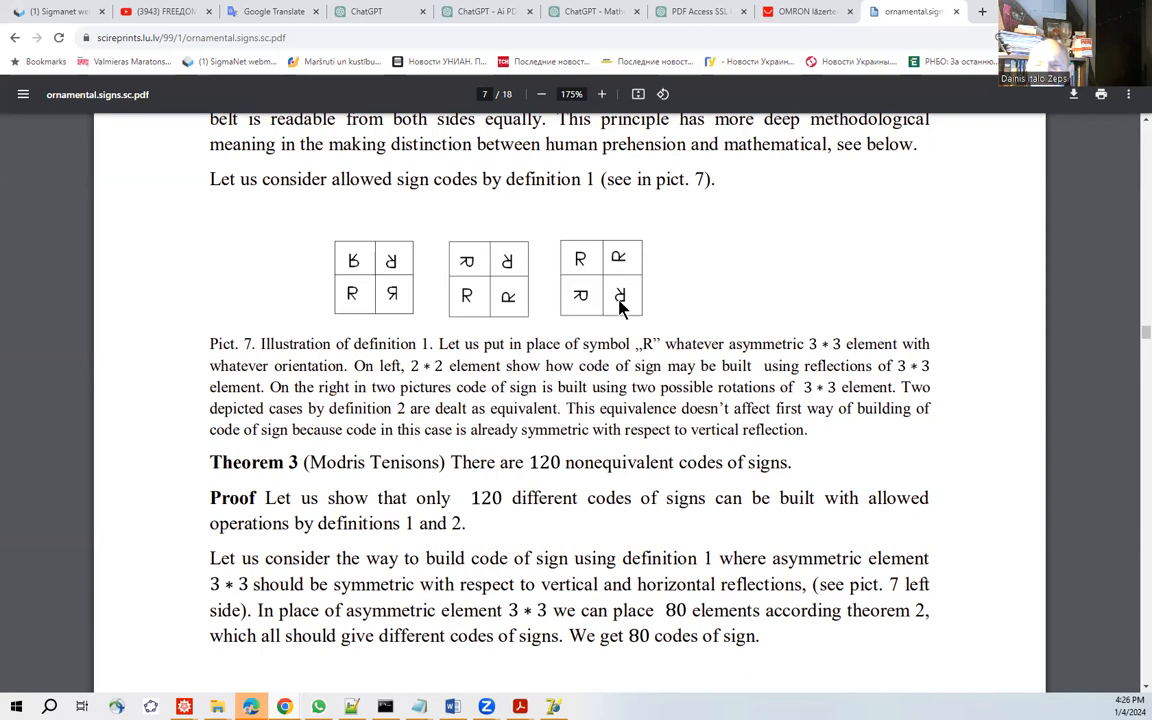
scroll(368, 231, "down", 2)
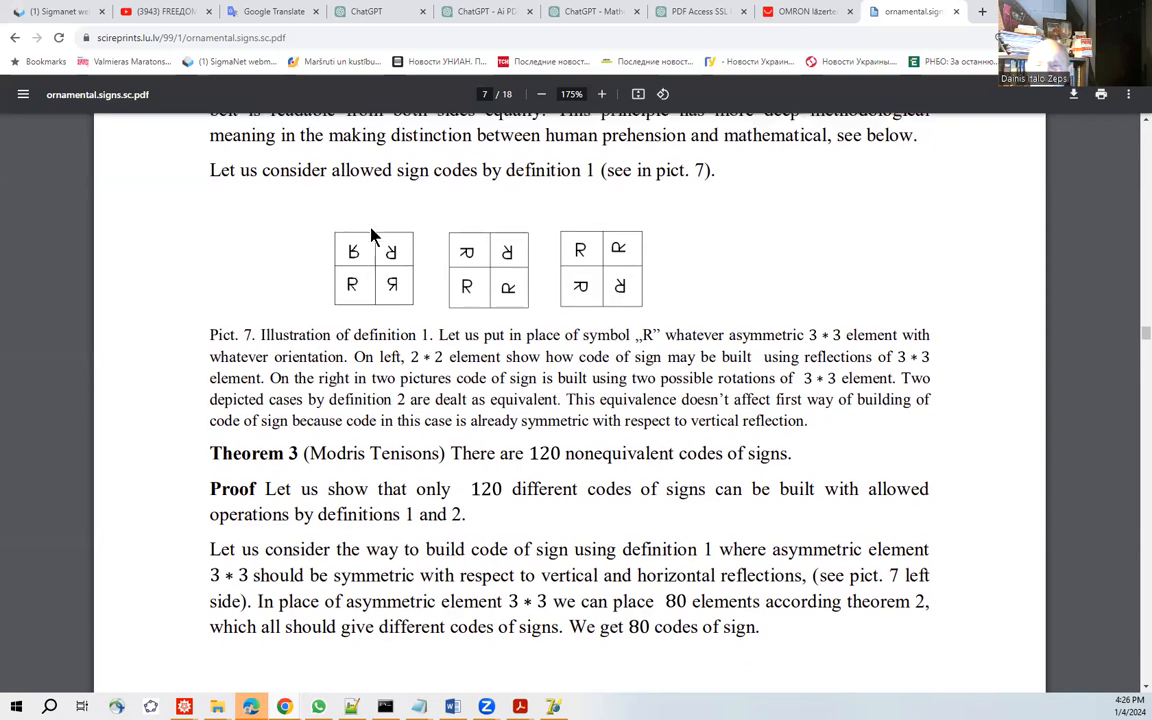
scroll(368, 231, "up", 2)
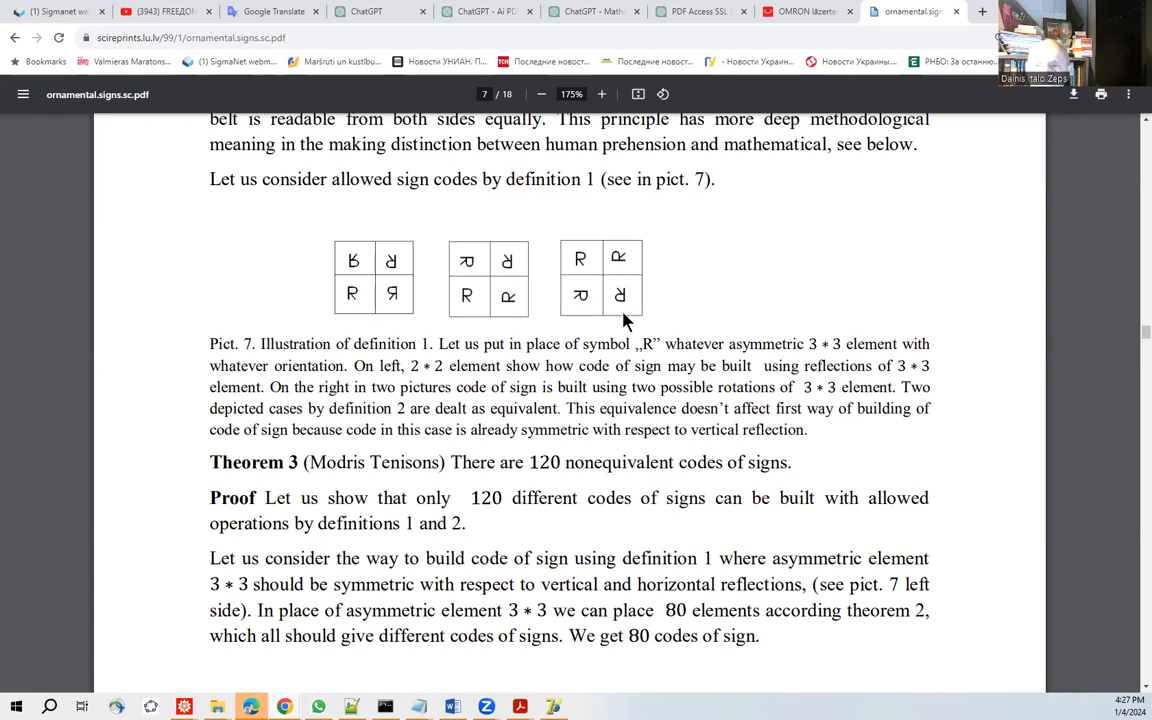
scroll(625, 321, "up", 1)
scroll(545, 293, "down", 2)
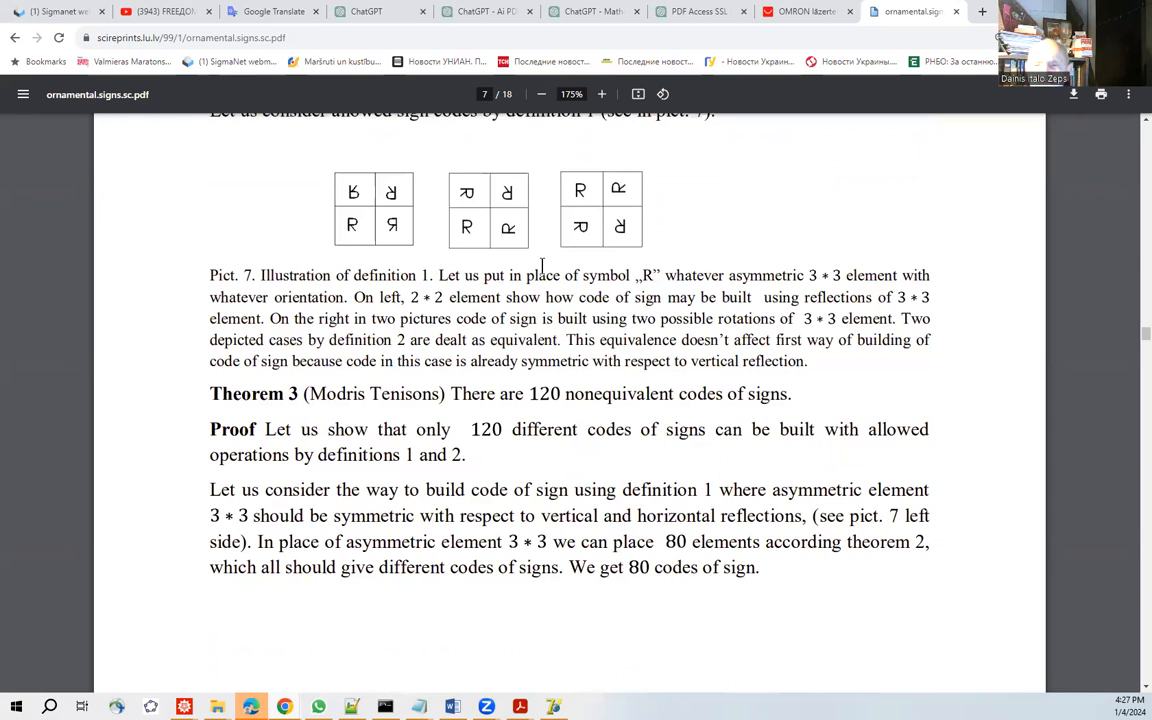
scroll(542, 263, "up", 1)
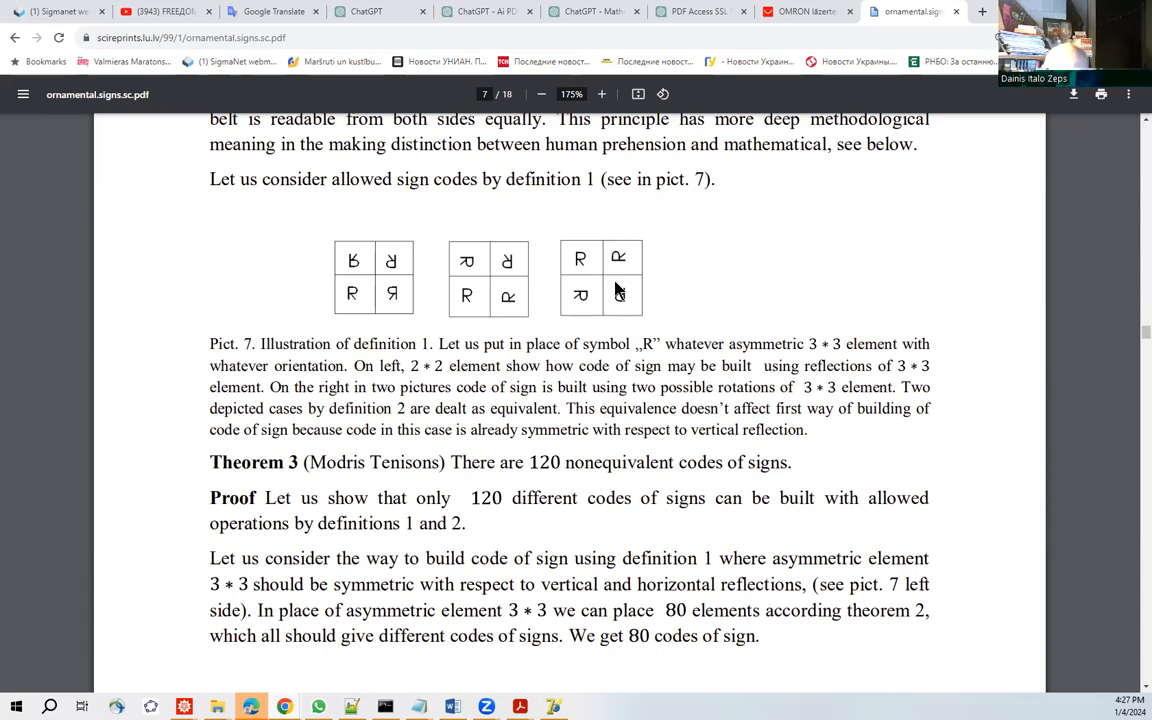
Highlight the Theorem 3 statement about the nonequivalent codes of signs while reading it, leaving no text selected.
left_click_drag(452, 463, 803, 471)
left_click(808, 470)
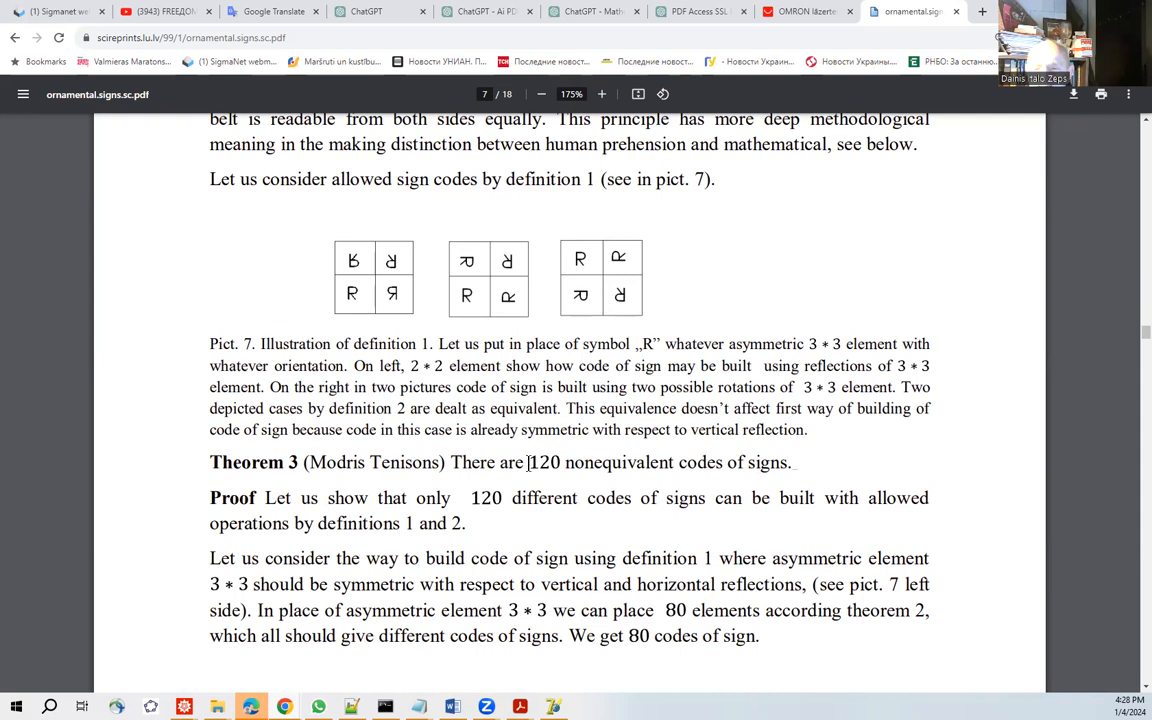
left_click_drag(565, 462, 802, 463)
left_click(802, 463)
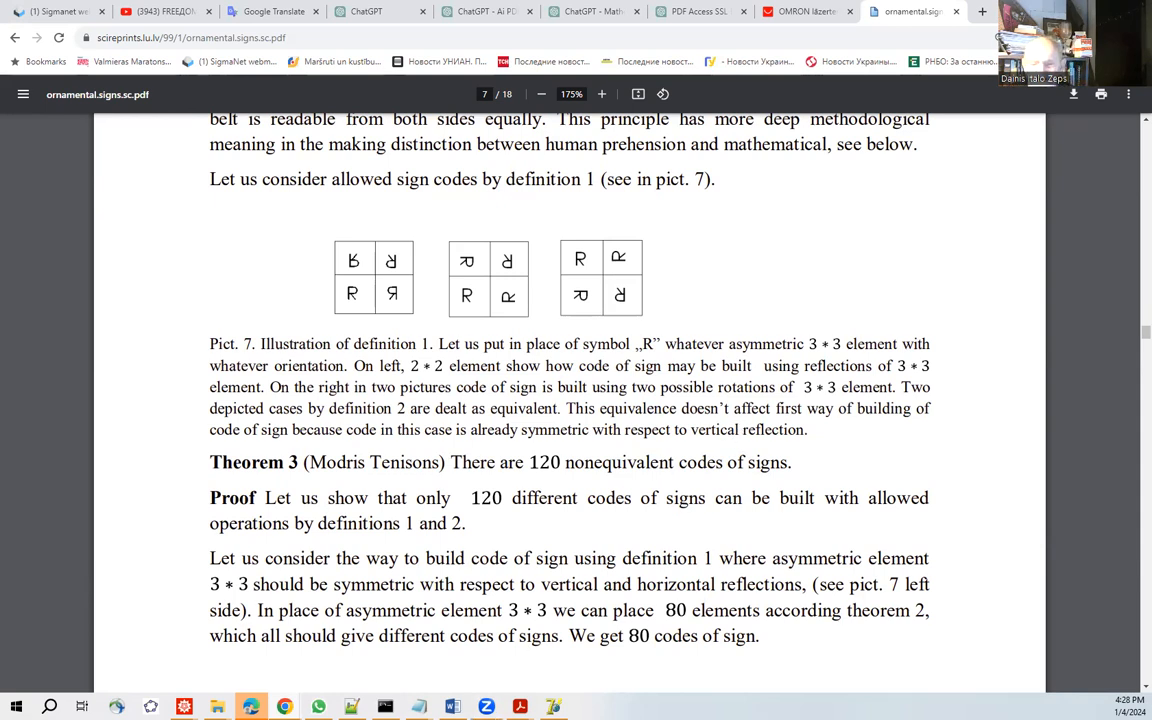
Switch to Ornamenti and generate the belt ornaments for code 100111000 on the red sieve.
mouse_move(553, 706)
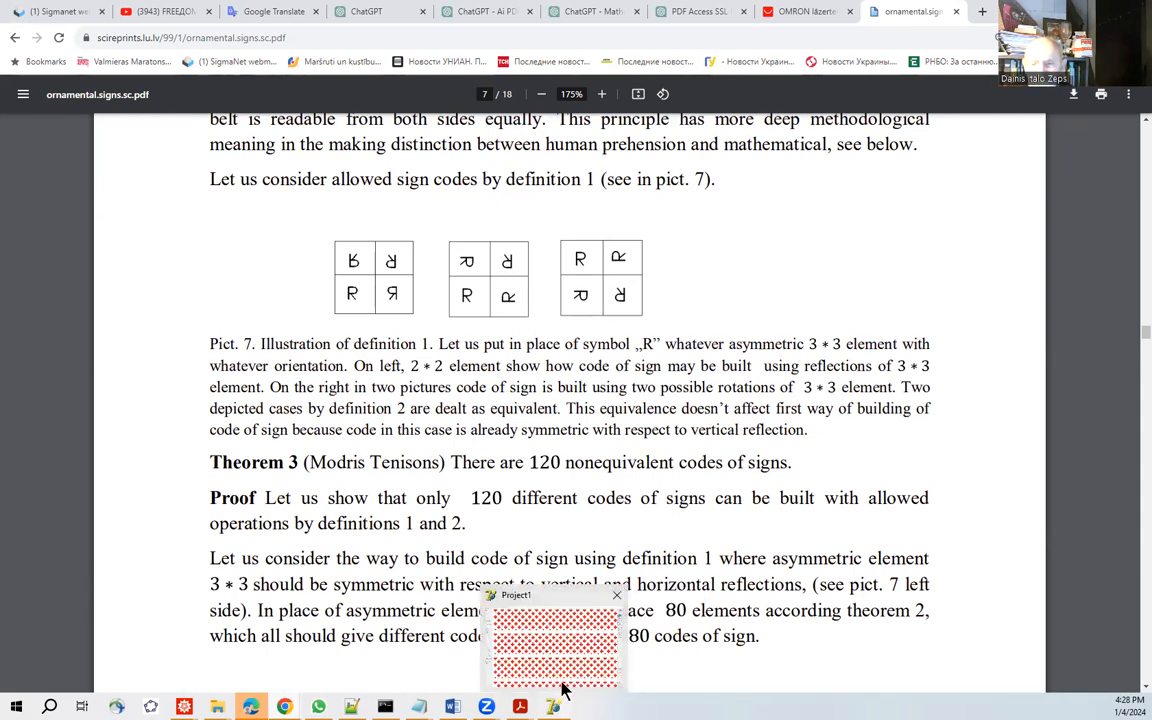
left_click(511, 625)
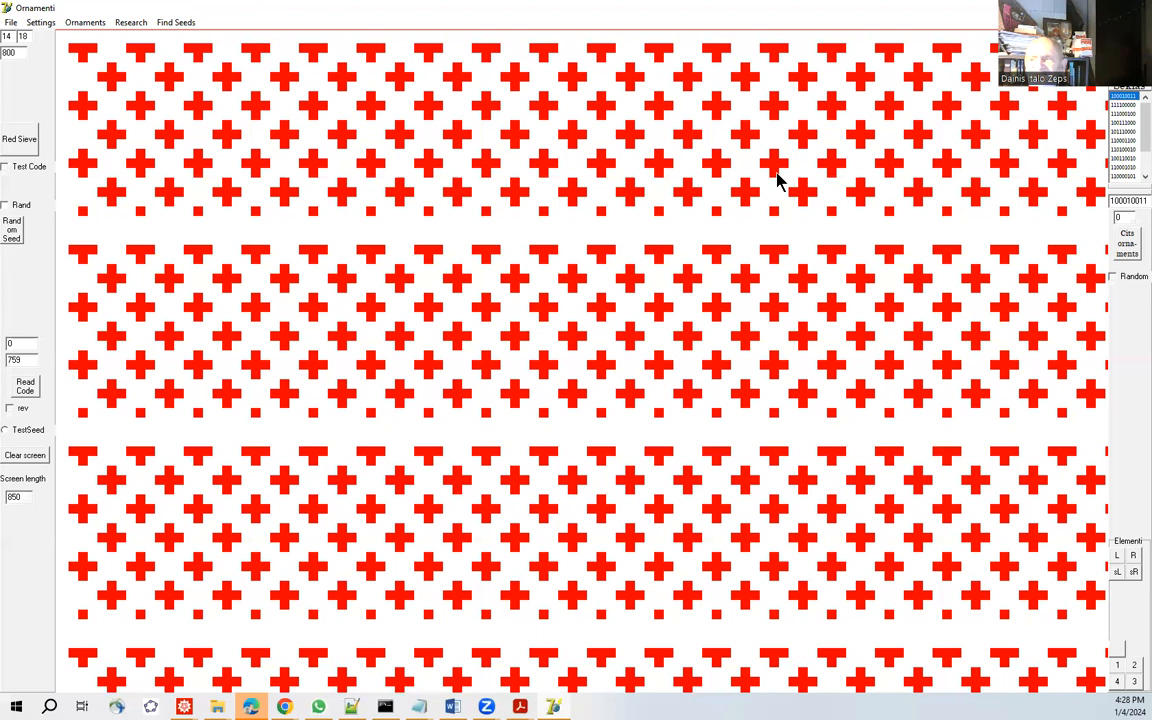
left_click(1122, 122)
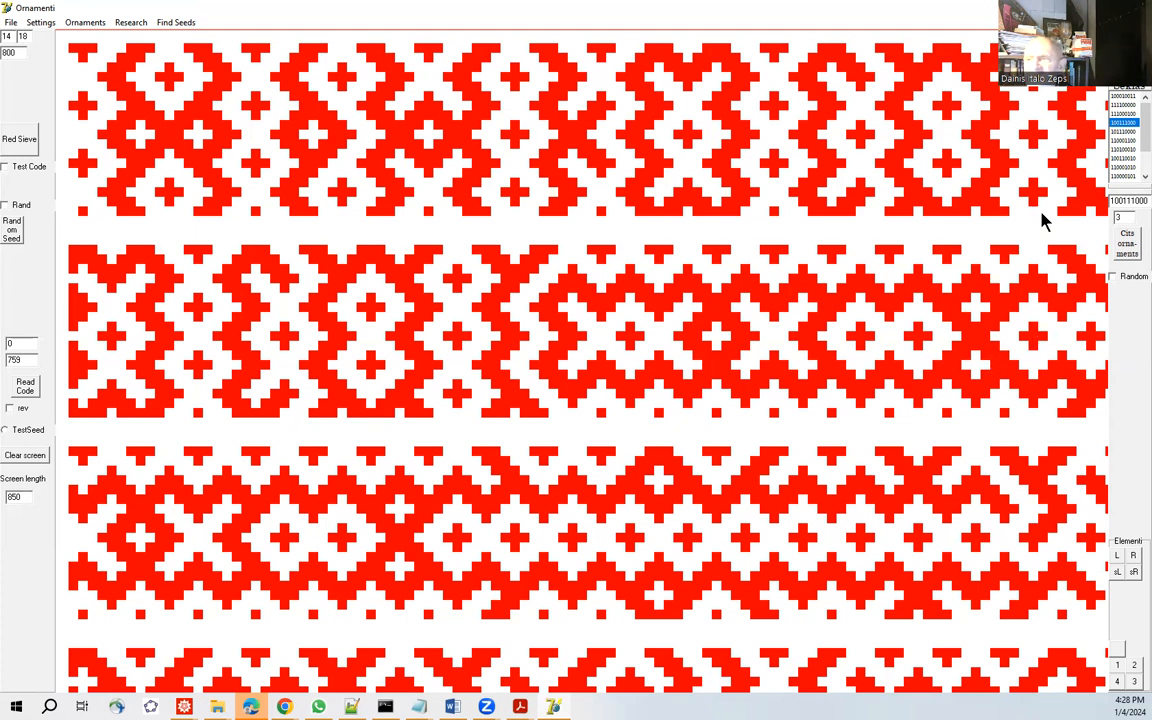
Redraw the red sieve and fill it with the ornaments of code 100010011.
left_click(1124, 97)
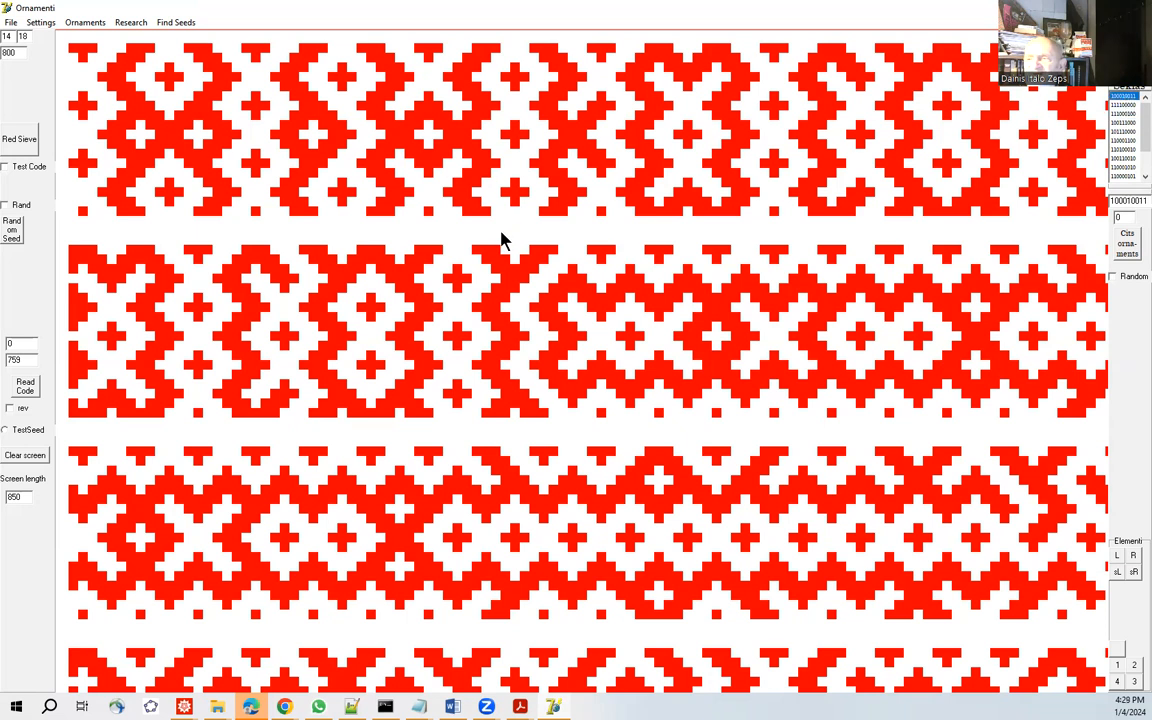
left_click(24, 145)
left_click(1124, 97)
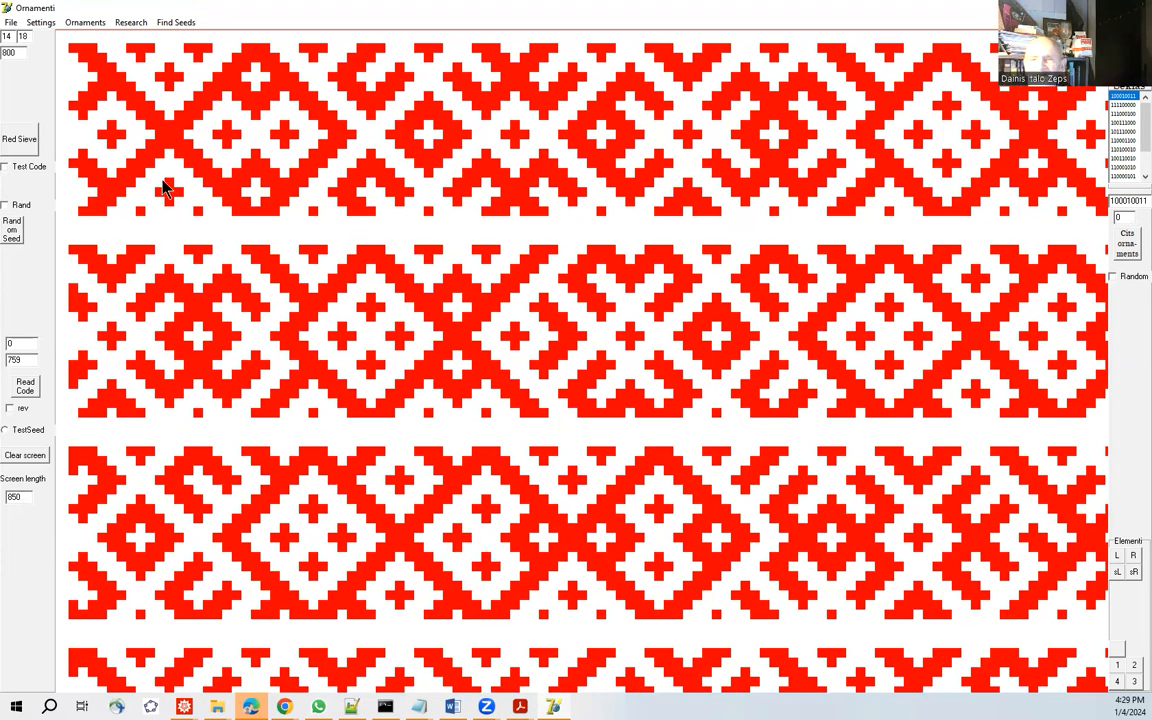
Generate the belt ornaments for code 111100000 and for code 111000100, each on a freshly drawn red sieve.
left_click(1122, 104)
left_click(19, 142)
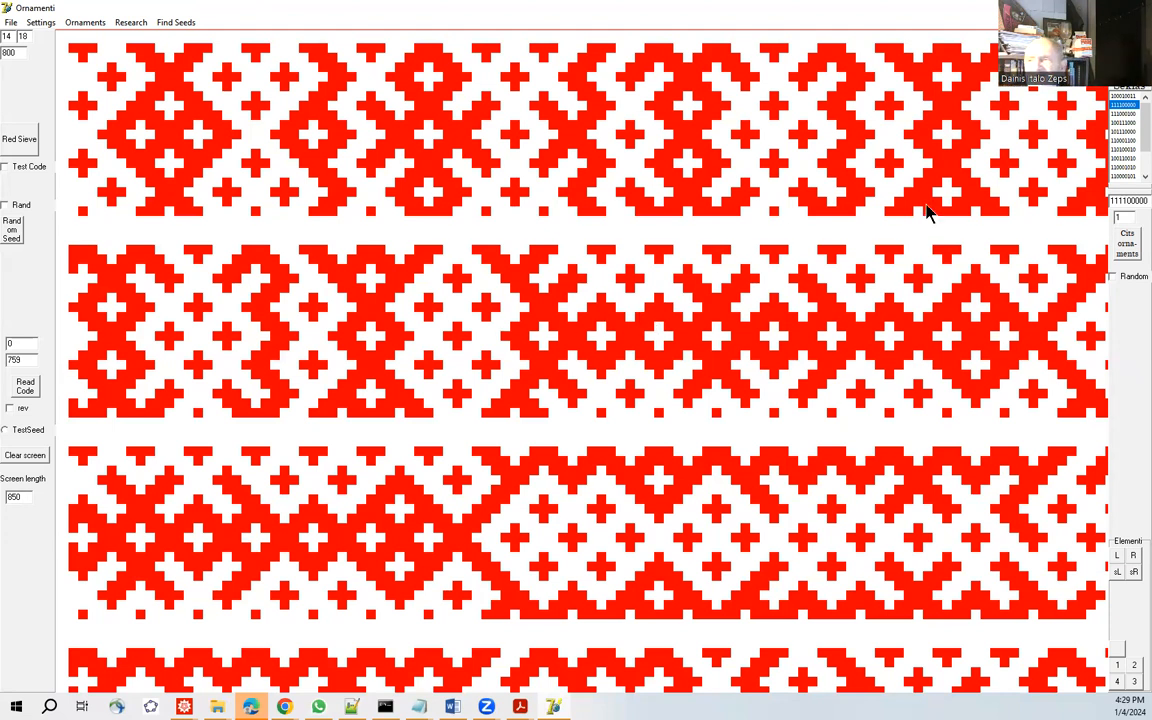
left_click(1124, 113)
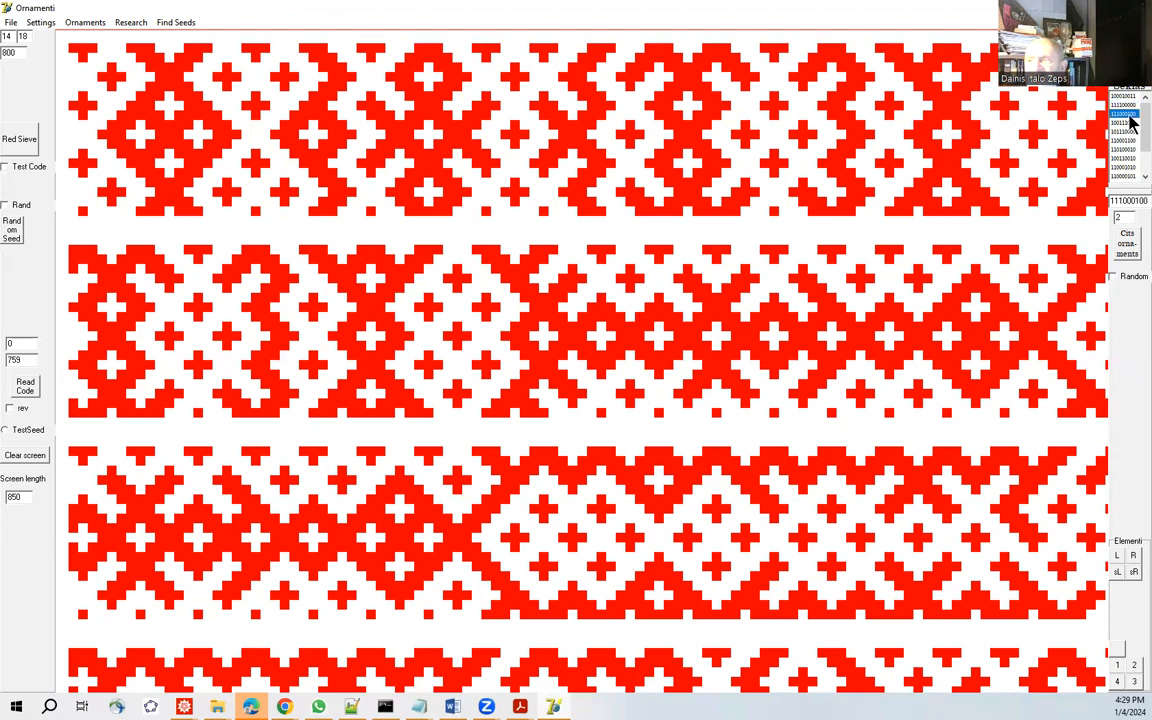
left_click(22, 140)
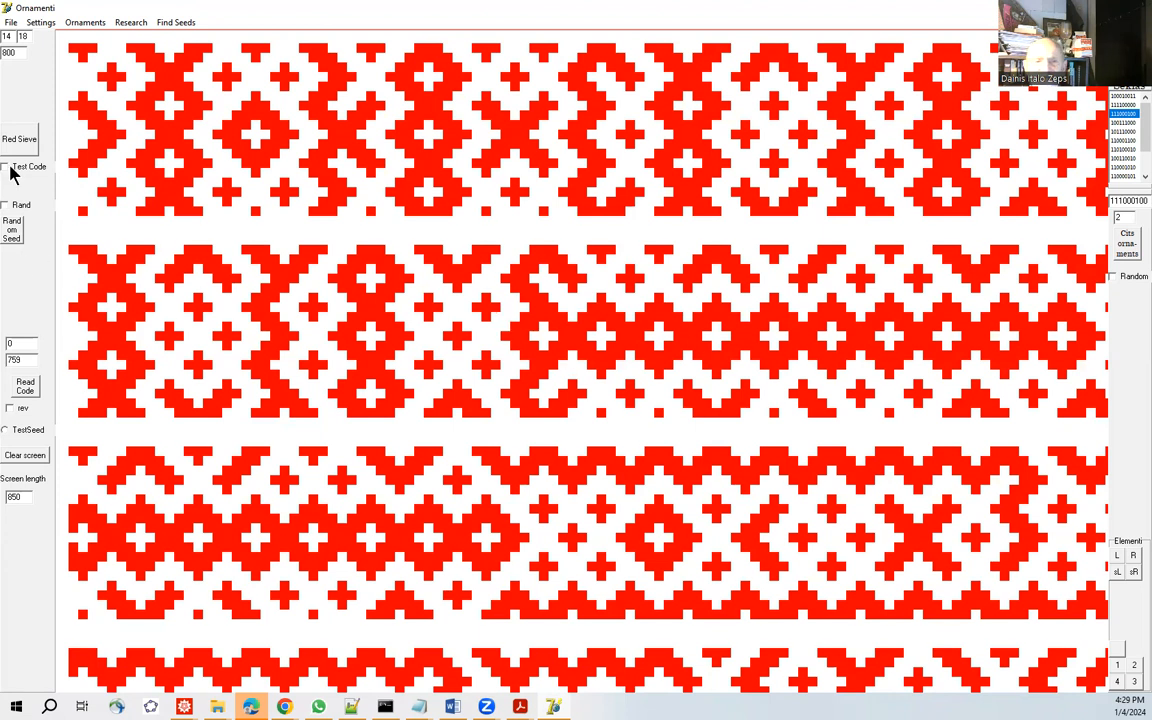
Draw a fresh red sieve and generate the belt ornaments for code 100111000 on it.
left_click(1124, 123)
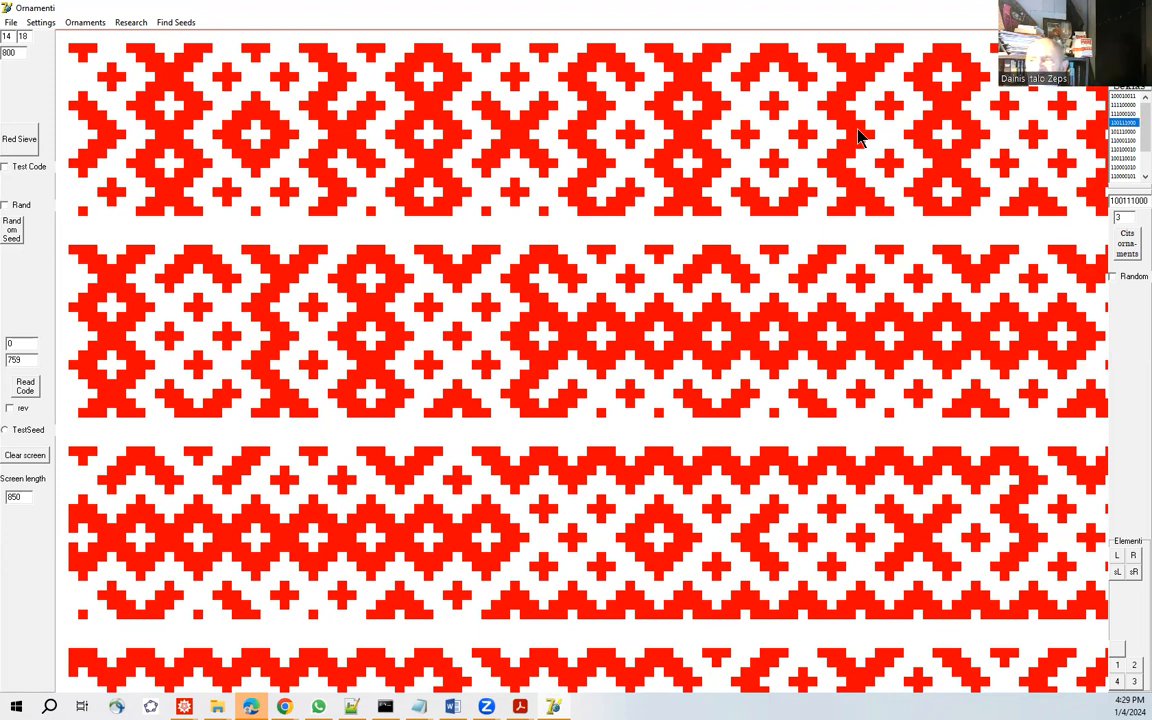
left_click(34, 143)
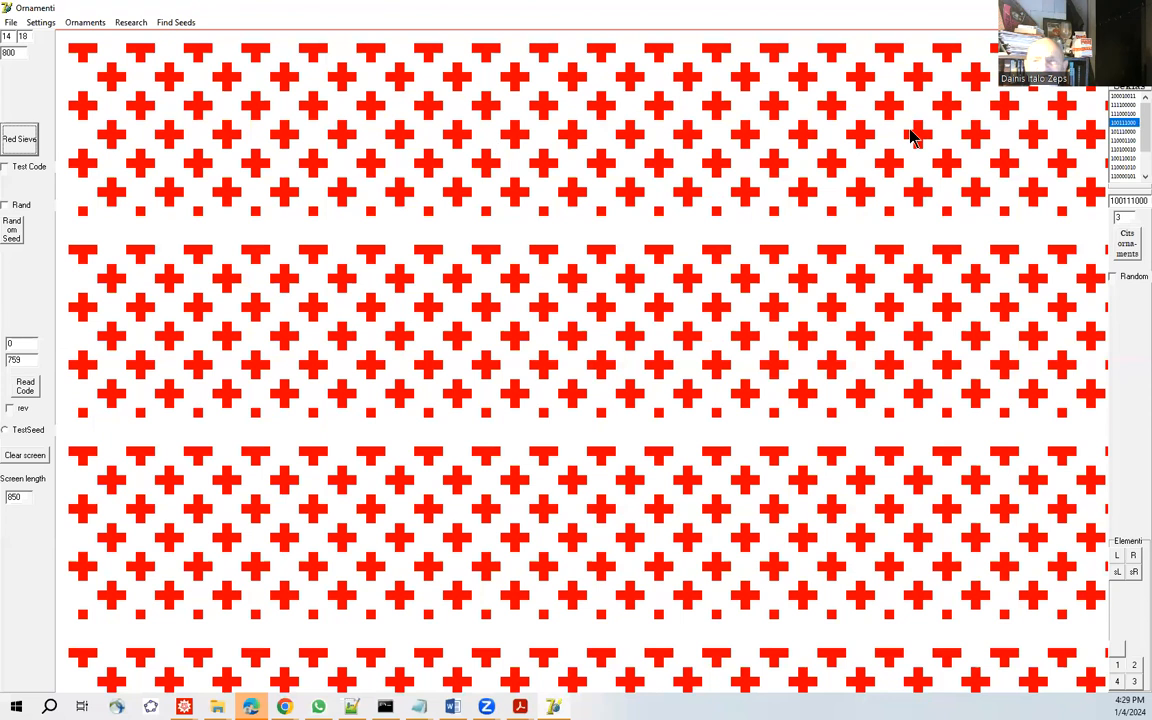
double_click(1124, 123)
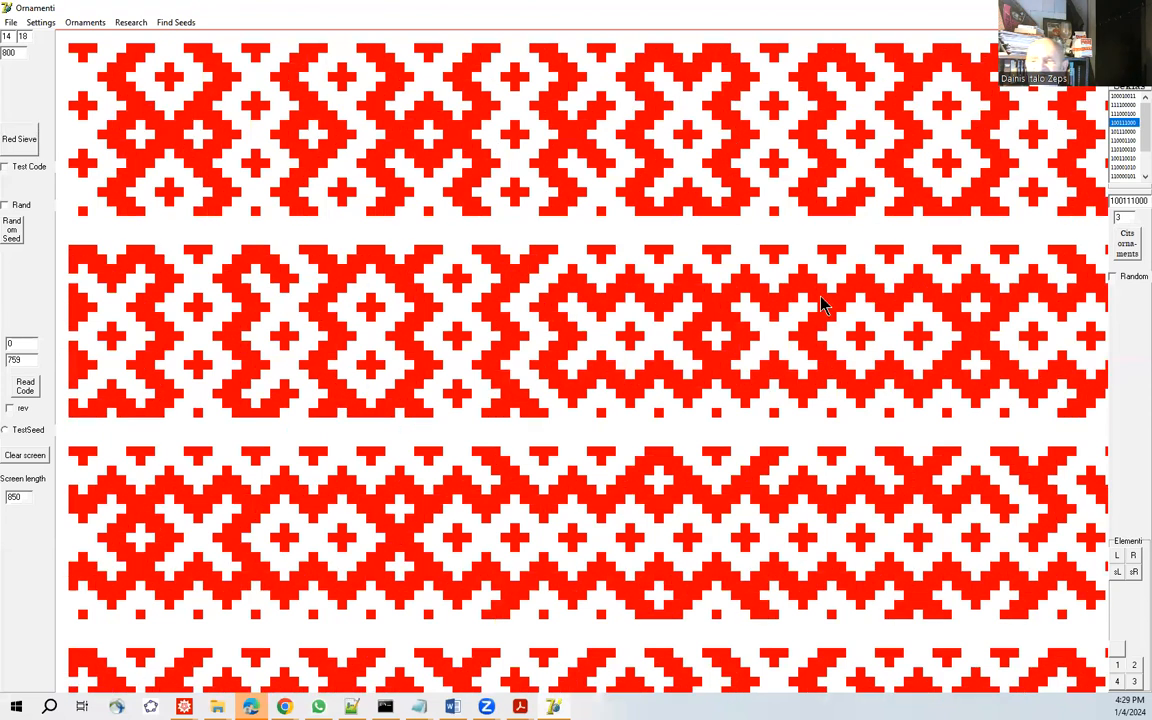
Select code 101110000, redraw the red sieve and generate that code's belt ornaments.
double_click(1121, 131)
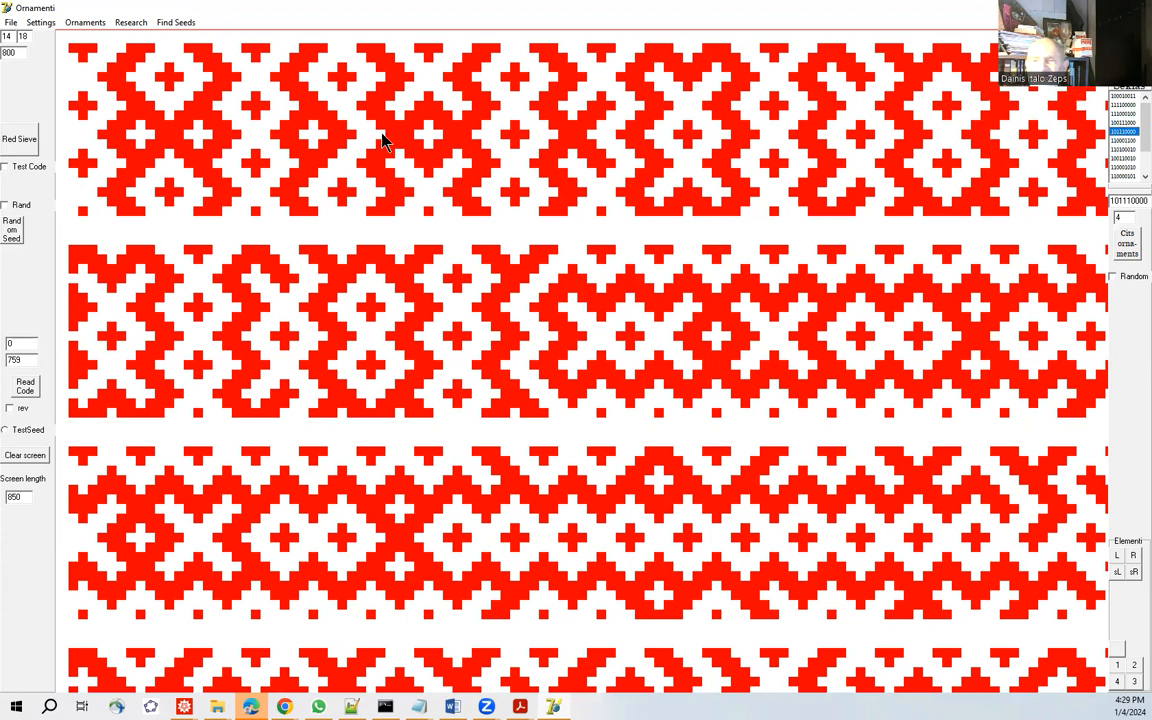
left_click(20, 145)
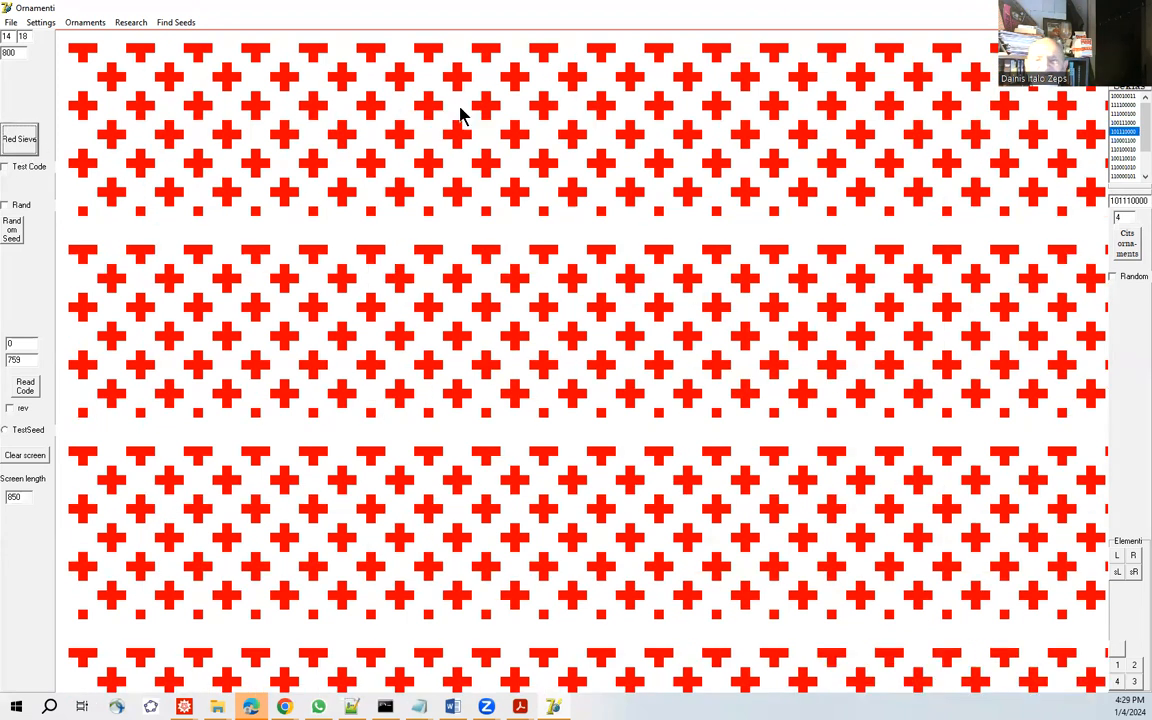
double_click(1123, 132)
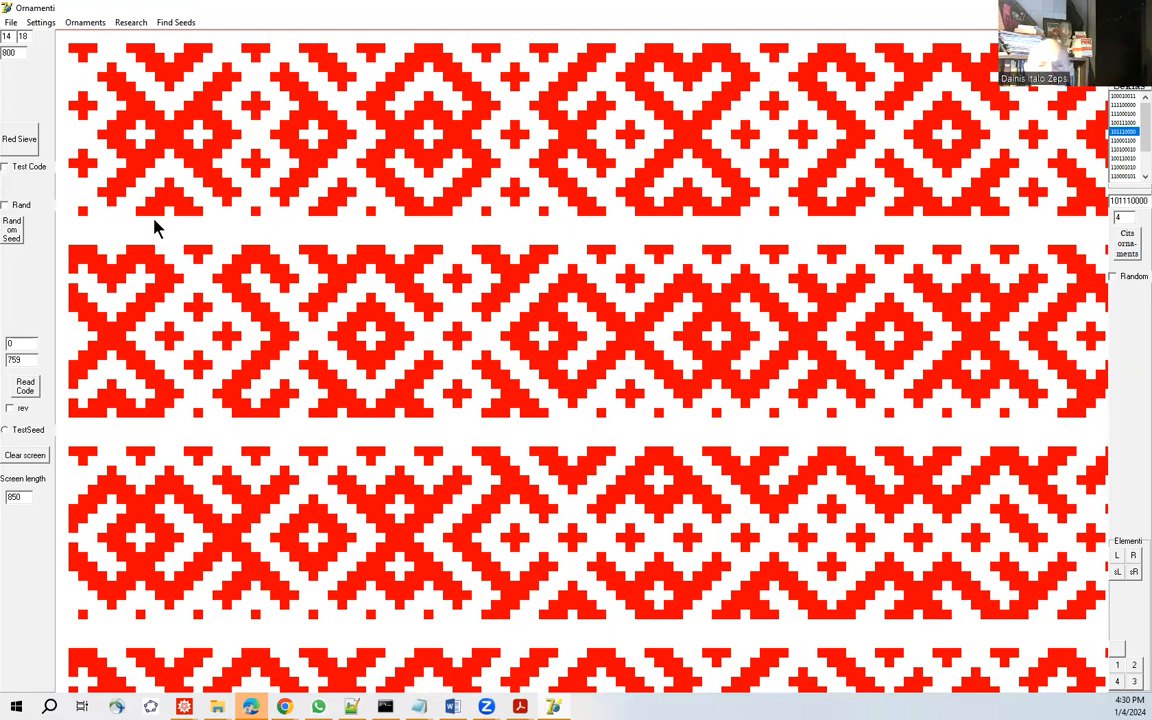
Draw sign variant 1 of code 101110000 on a clean red sieve and compare it with Picture 7 in the article PDF.
left_click(22, 142)
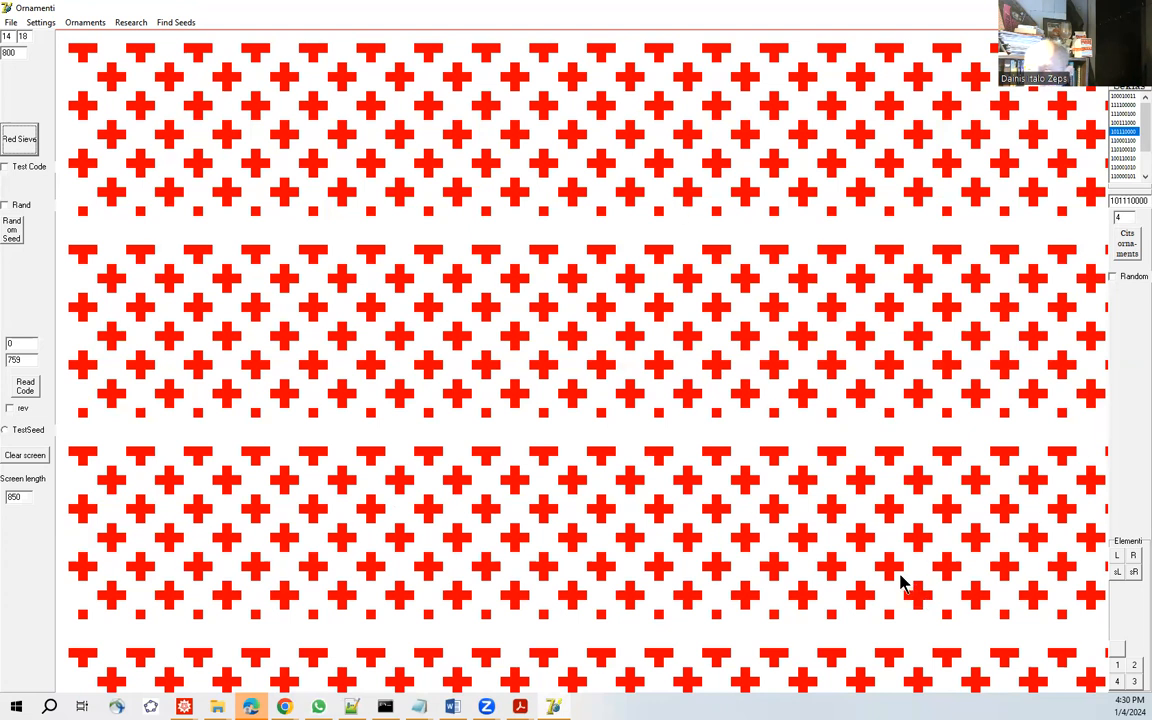
left_click(1117, 668)
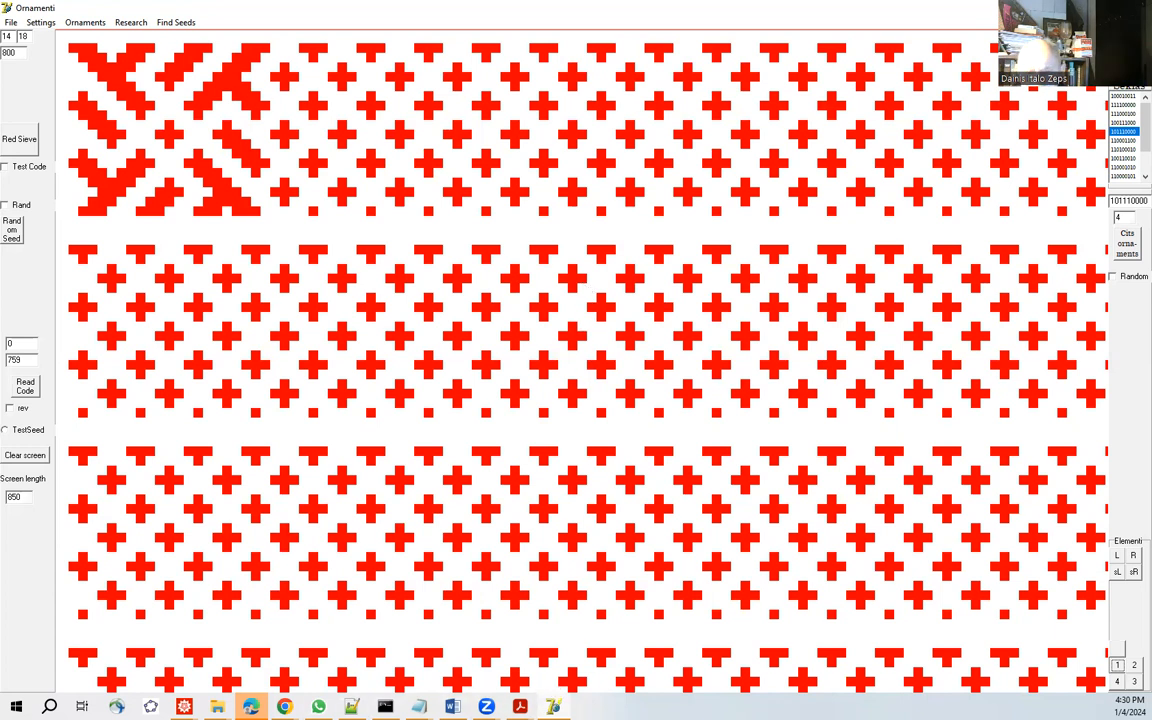
mouse_move(284, 706)
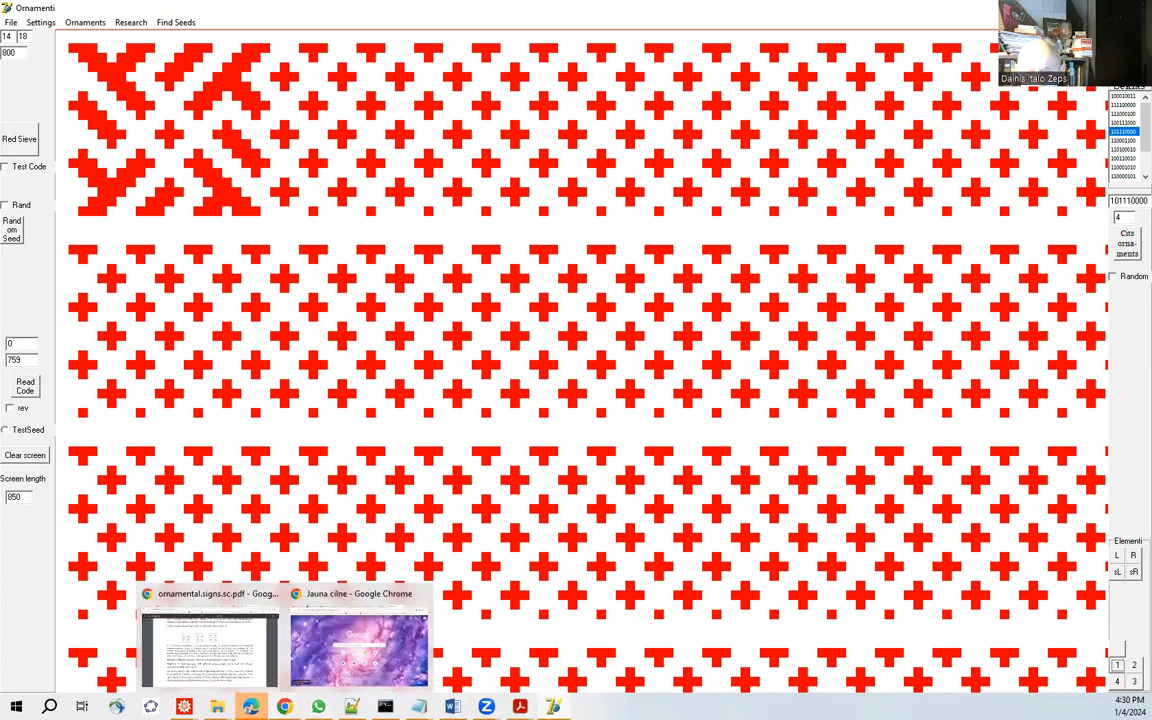
left_click(206, 660)
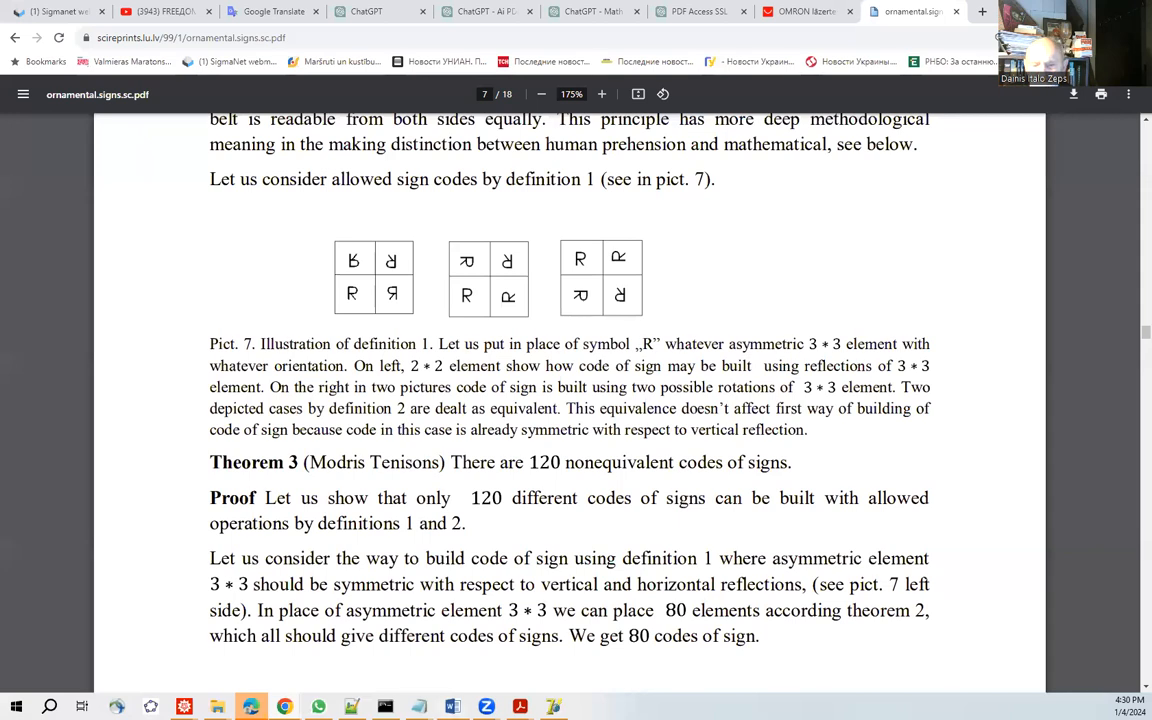
Switch back to Ornamenti, redraw the sieve with Test Code enabled and draw sign variant 1 of code 101110000.
mouse_move(553, 706)
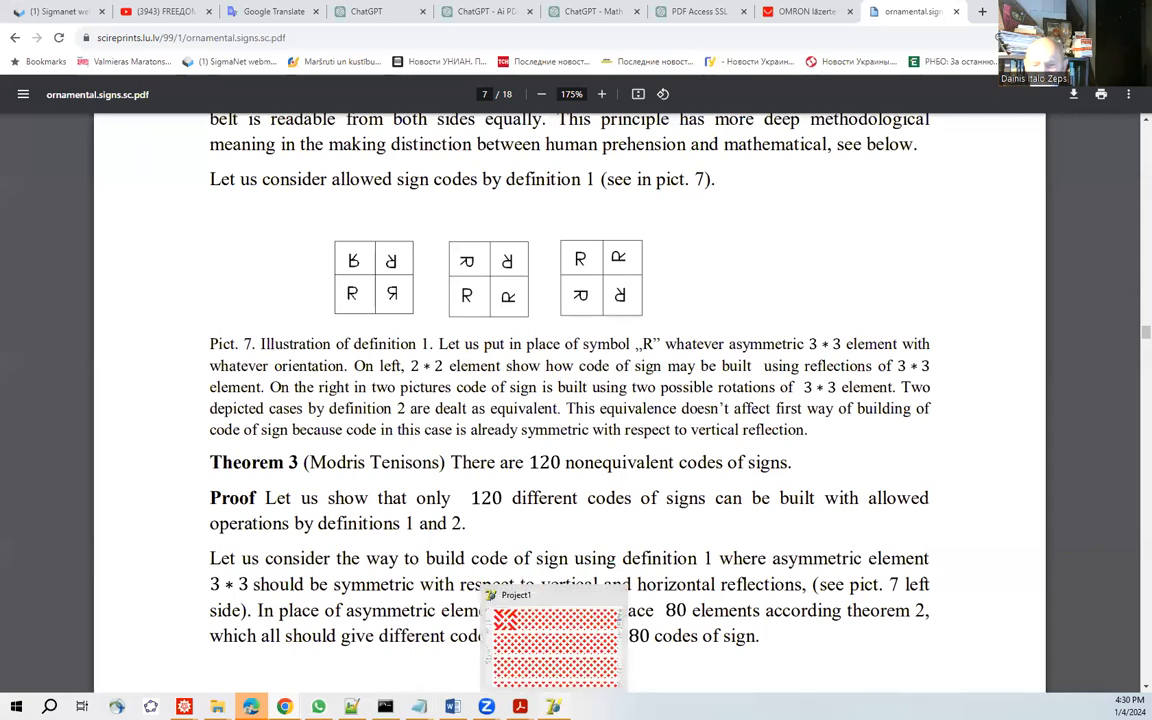
left_click(558, 655)
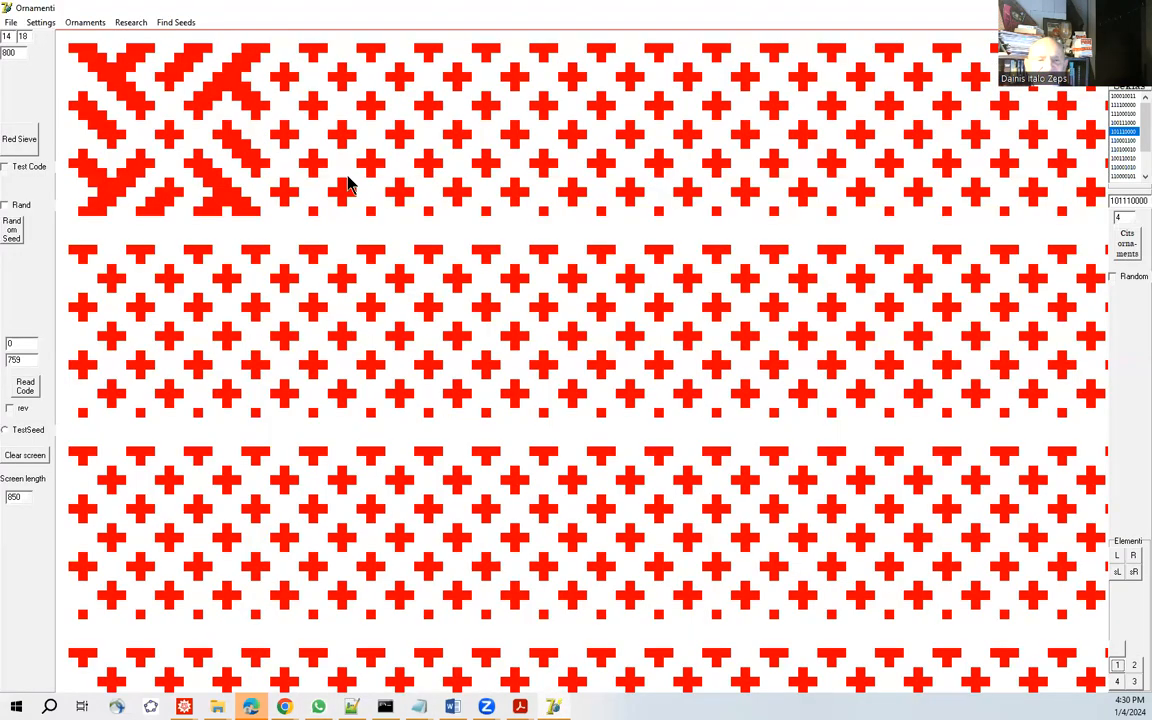
left_click(33, 148)
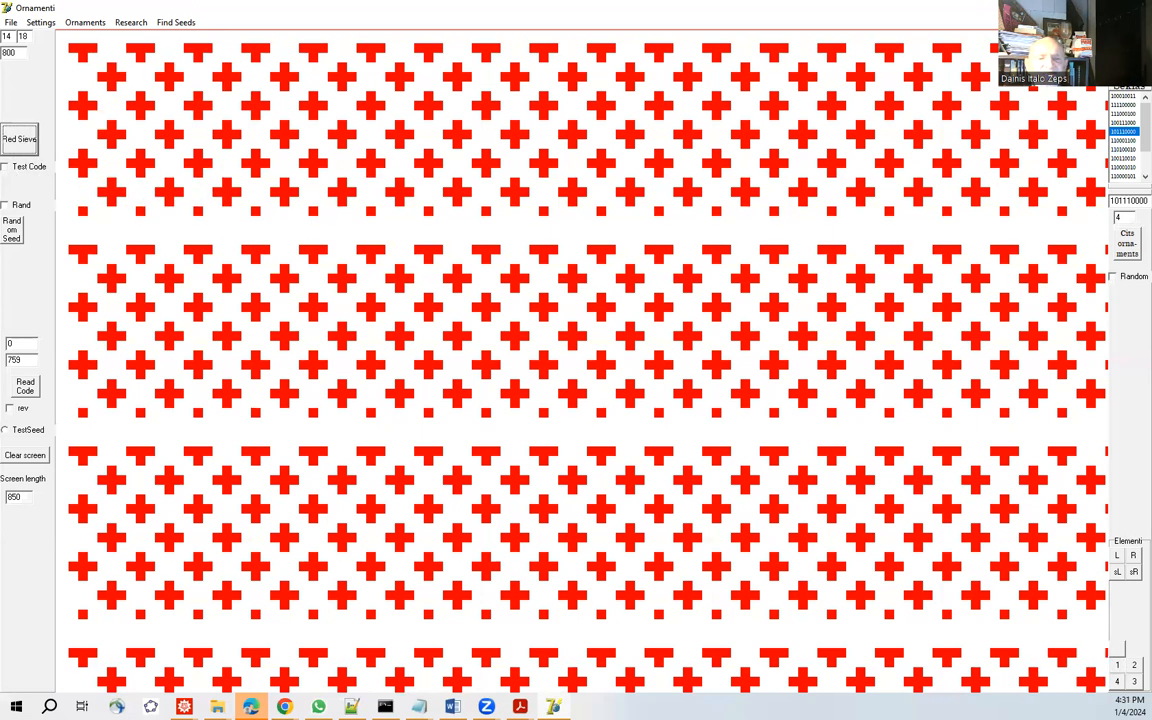
left_click(5, 167)
left_click(22, 140)
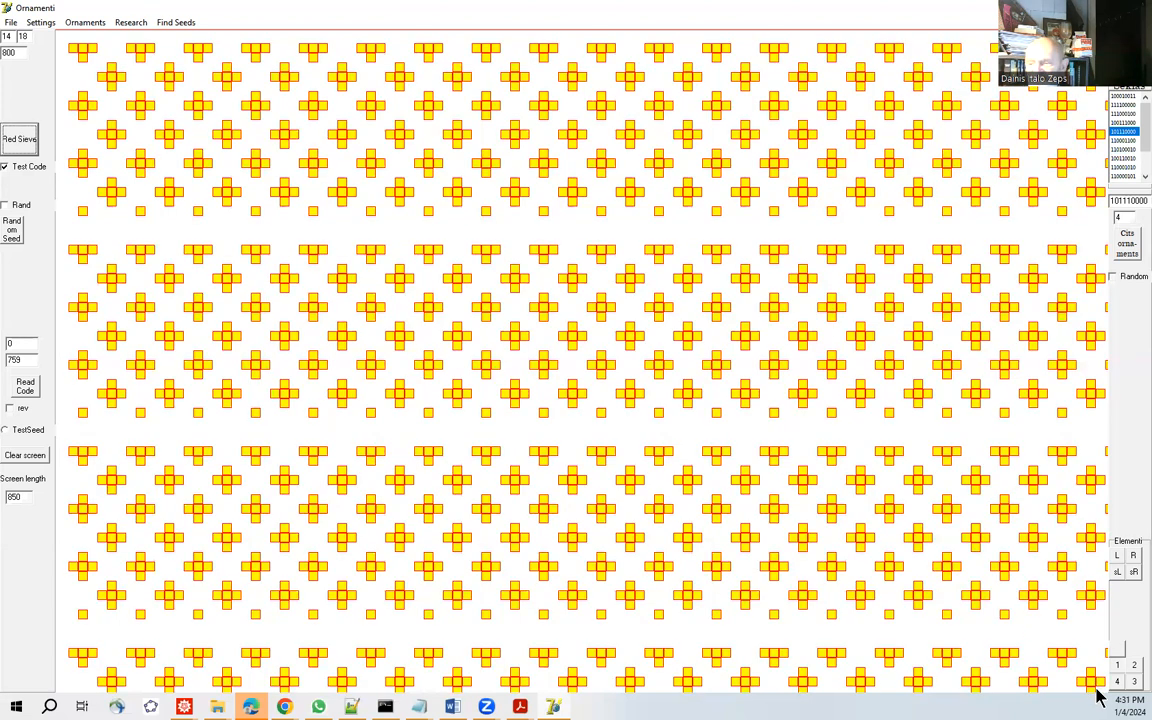
left_click(1113, 680)
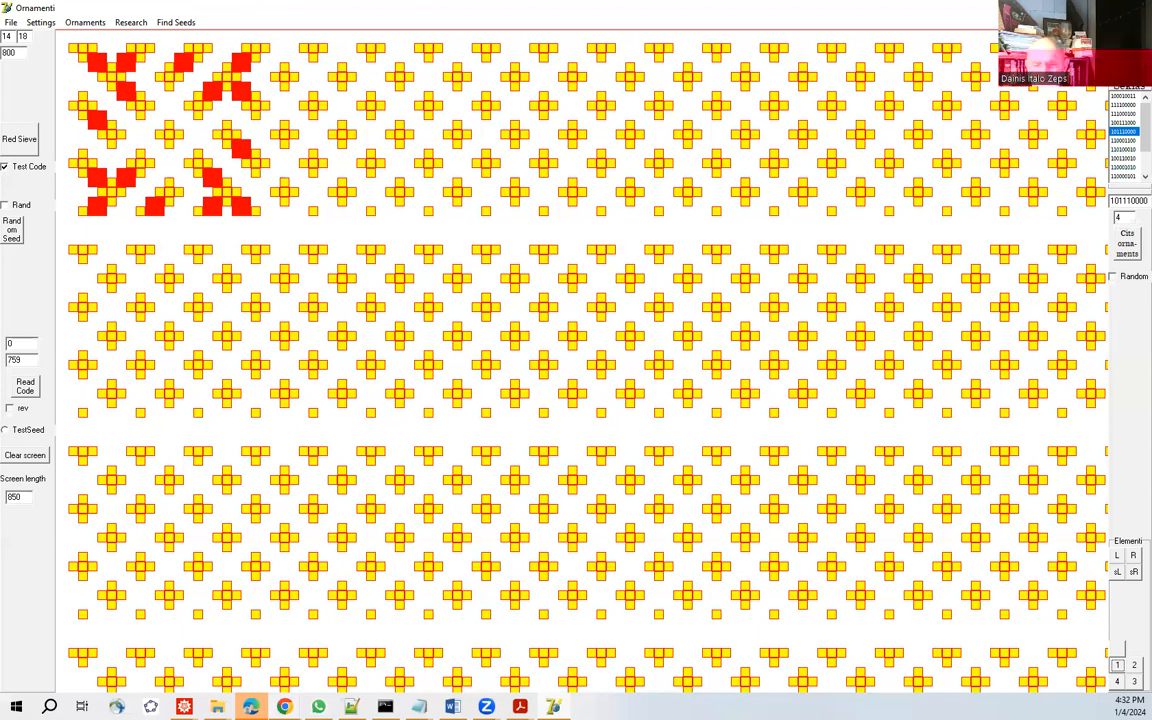
Switch to the article PDF and compare the test-code sign with the diagrams in Picture 7.
mouse_move(284, 706)
left_click(205, 662)
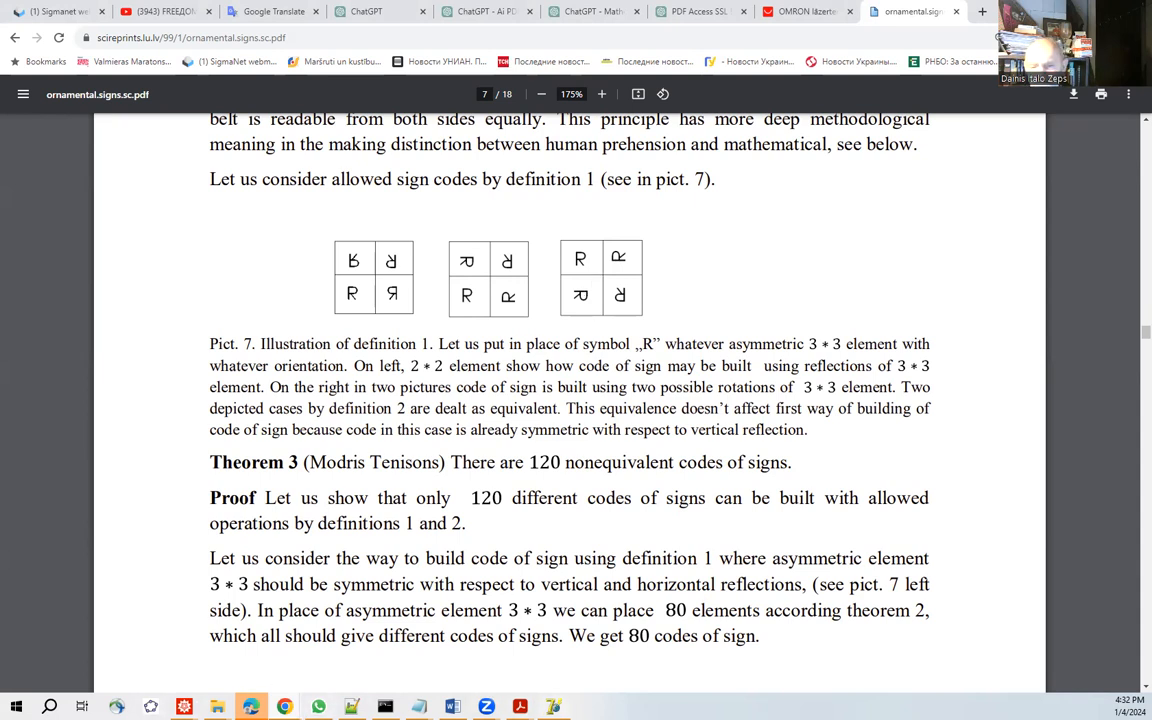
Switch back to Ornamenti, select code 100010011, redraw the test-code sieve and draw sign variant 1.
left_click(562, 672)
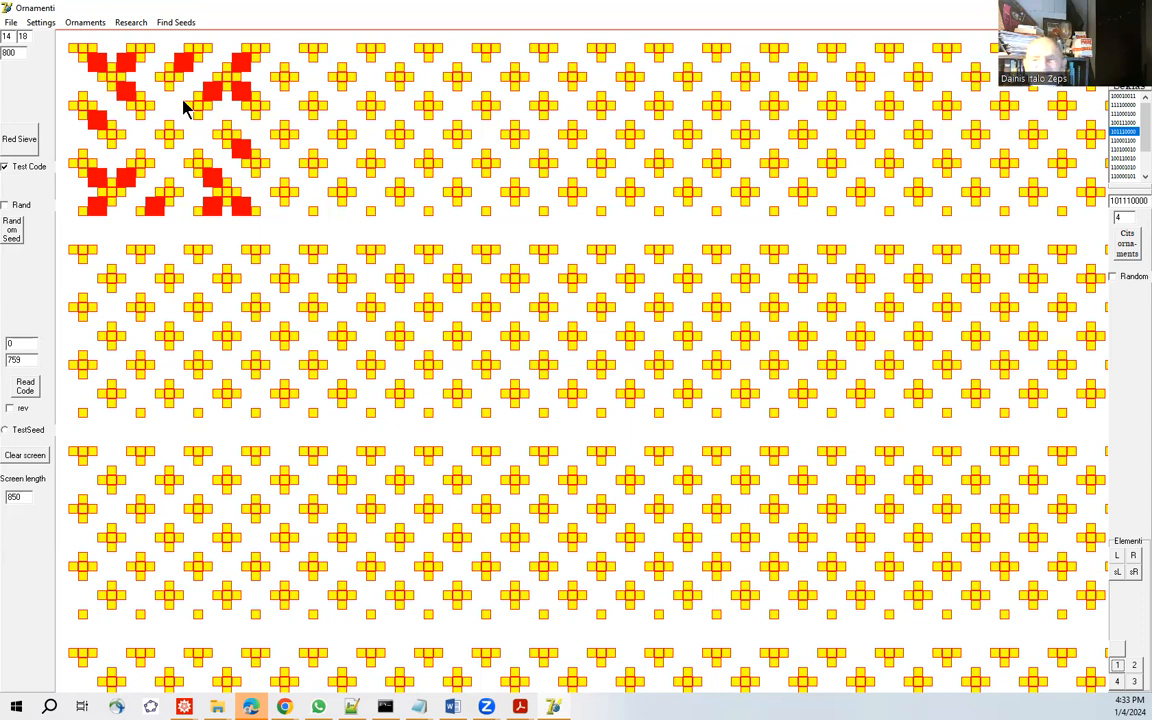
left_click(1124, 97)
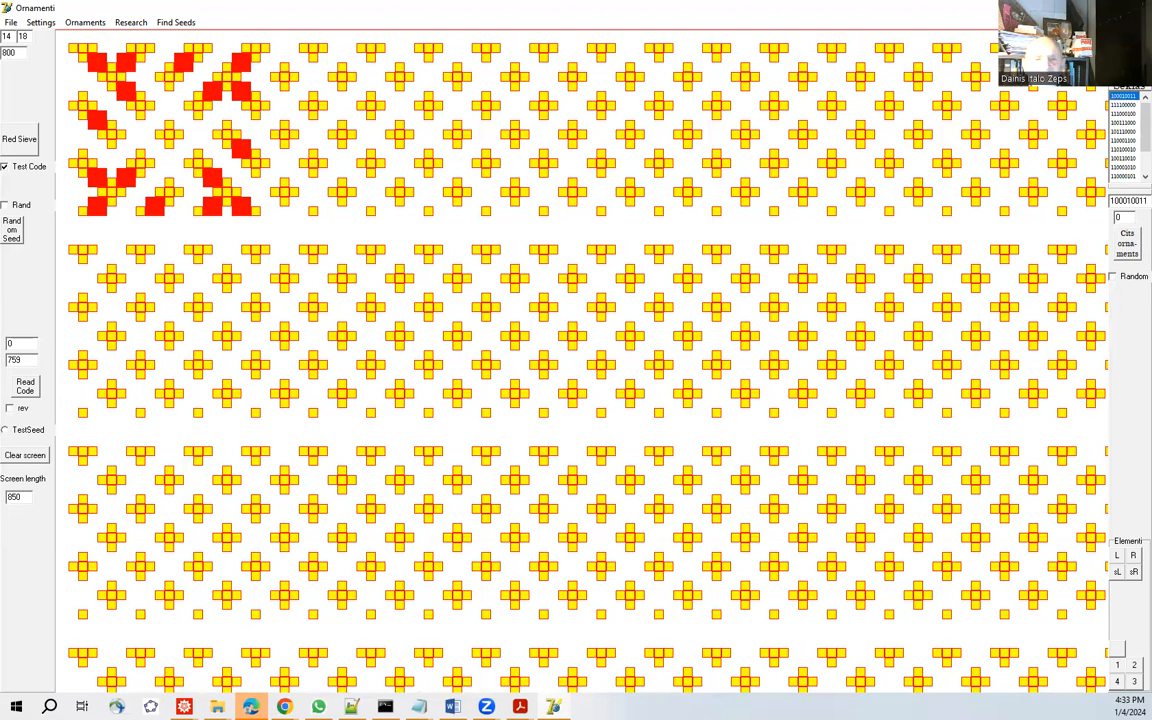
left_click(24, 142)
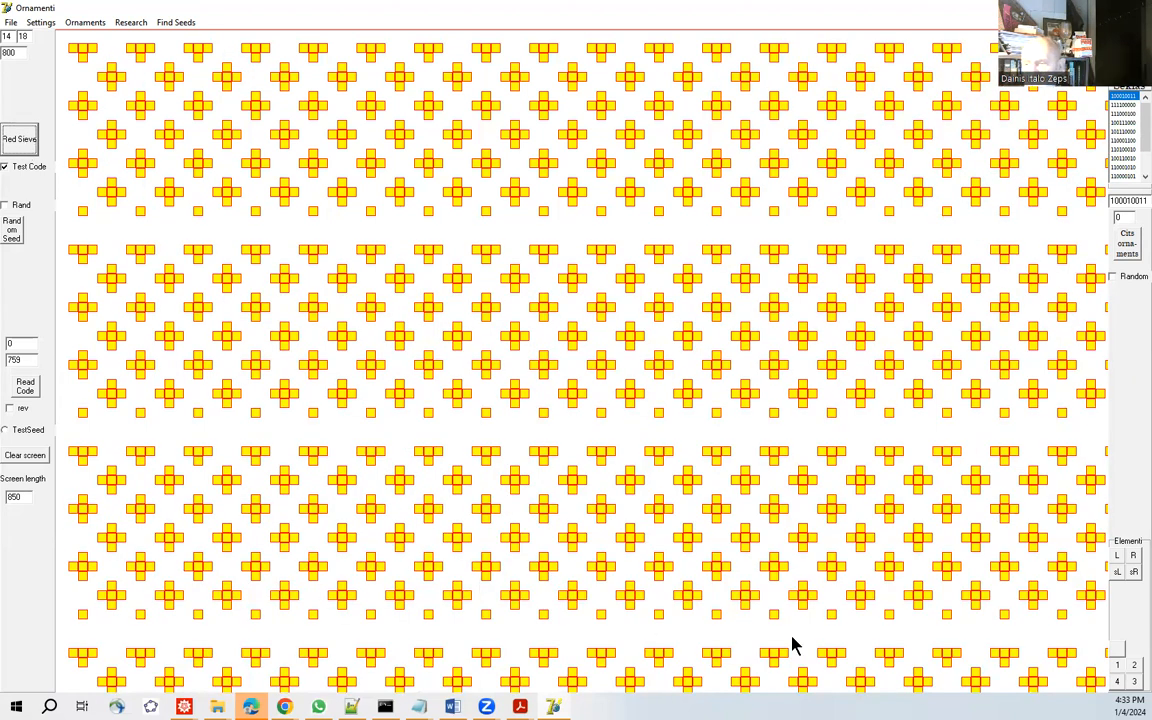
left_click(1117, 665)
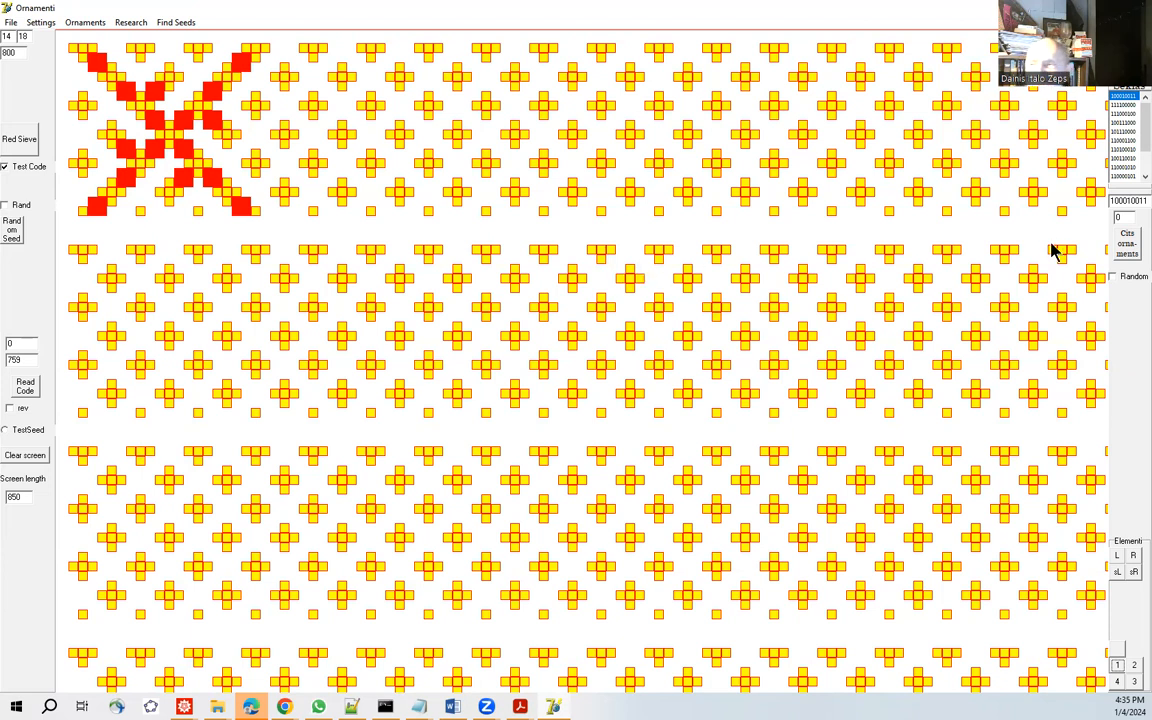
Add sign variant 1 of codes 111100000 and 111000100 to the test-code sieve.
left_click(1124, 104)
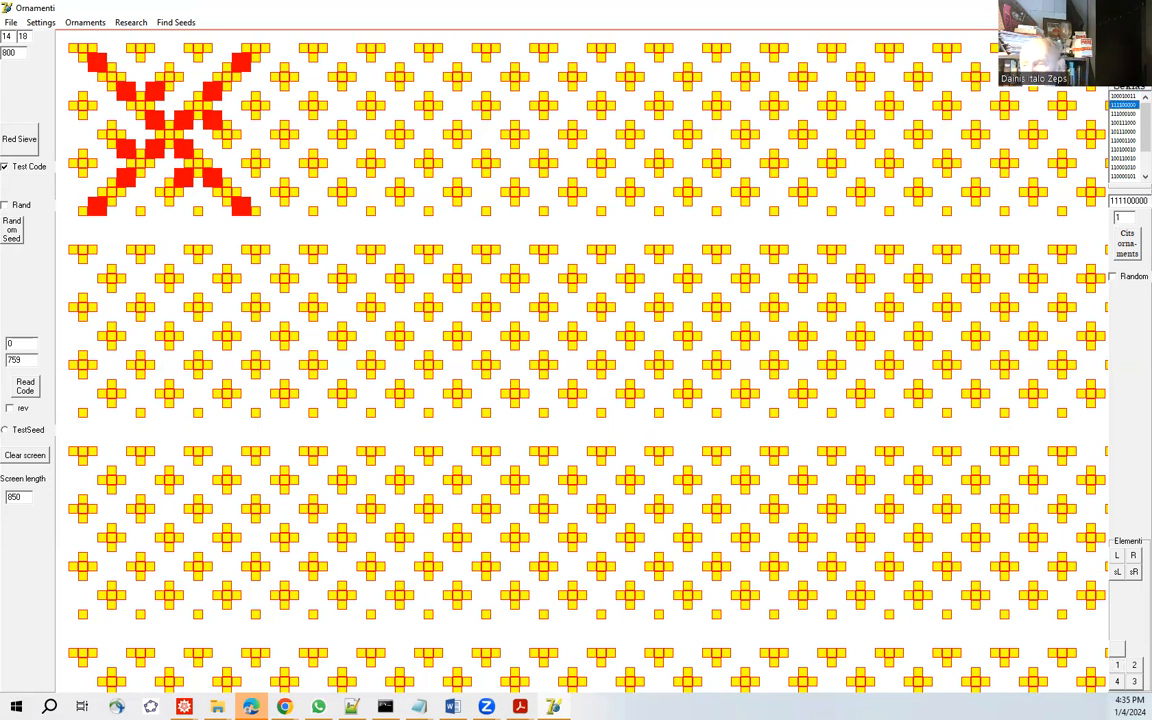
left_click(1117, 666)
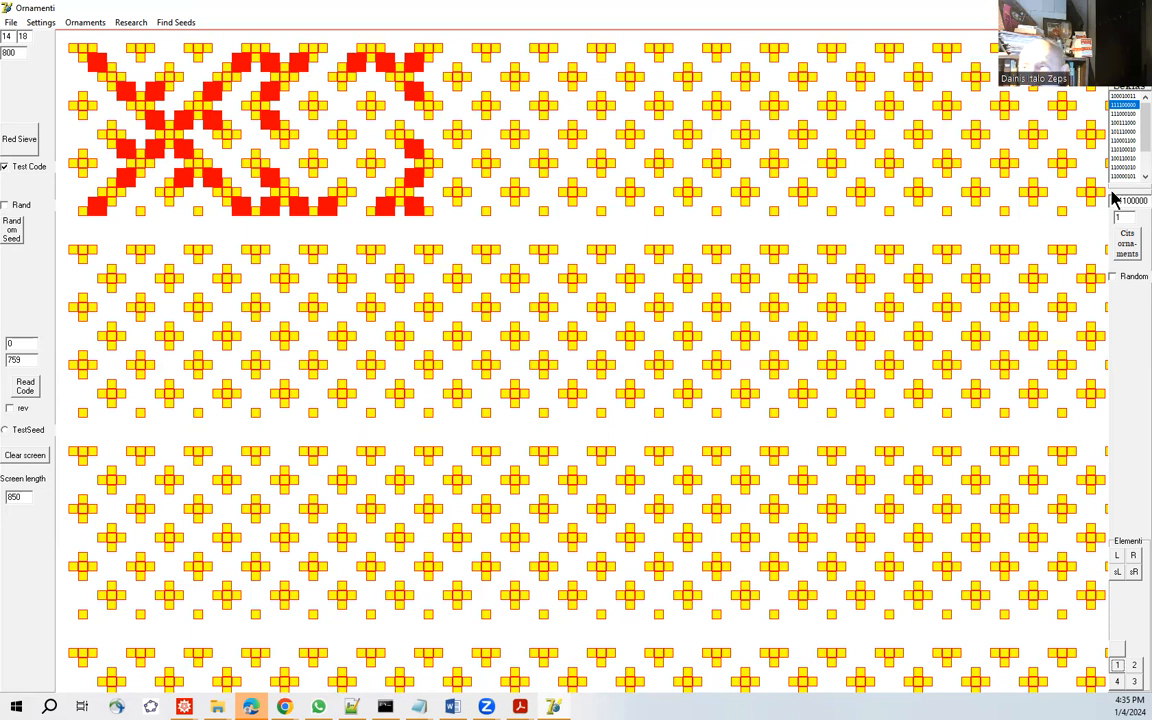
left_click(1123, 113)
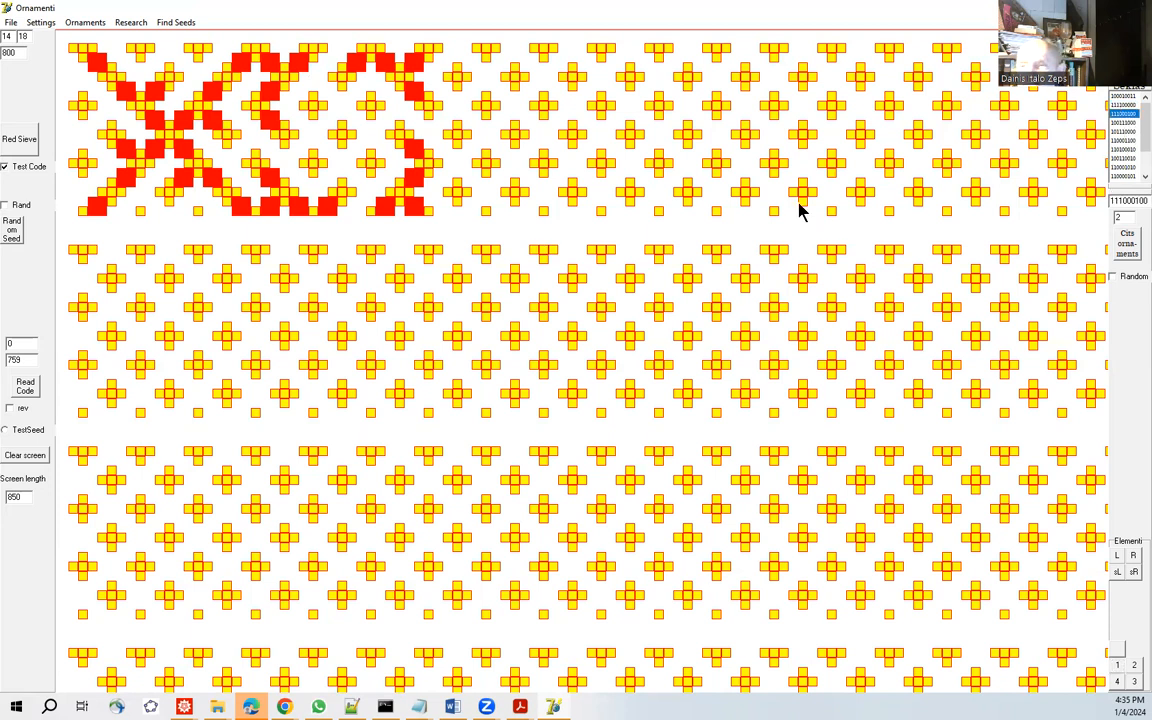
left_click(1116, 665)
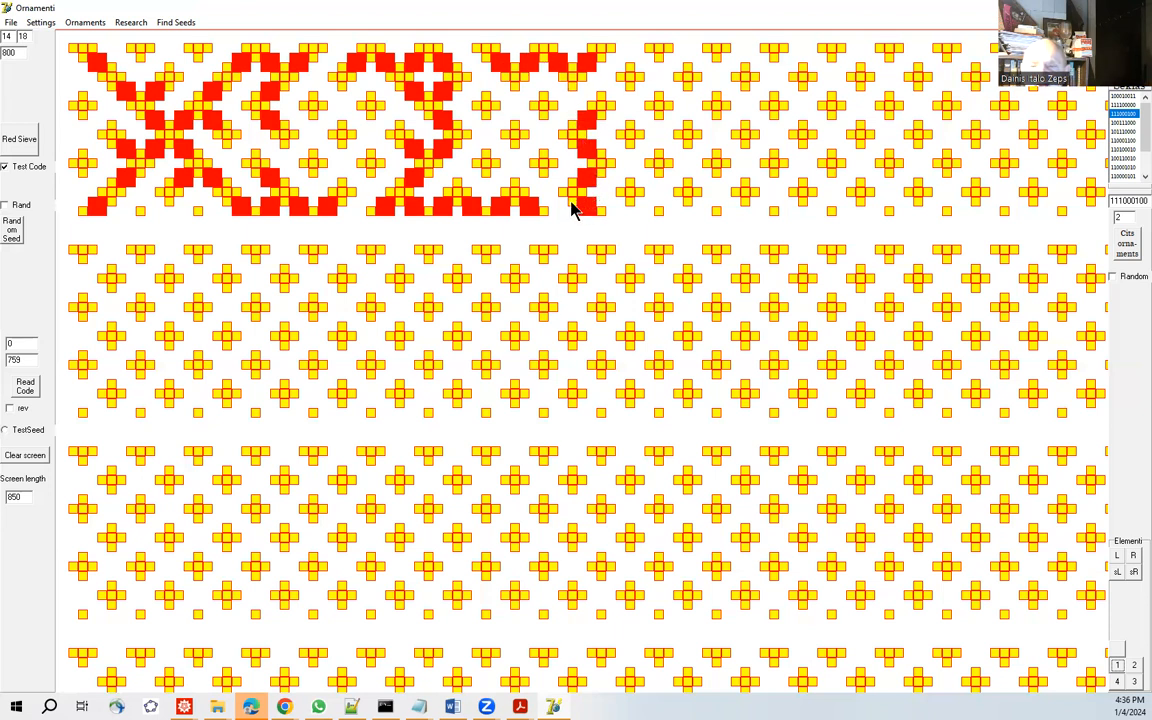
Continue the belt with sign variant 1 of codes 100111000 and 101110000.
left_click(1125, 123)
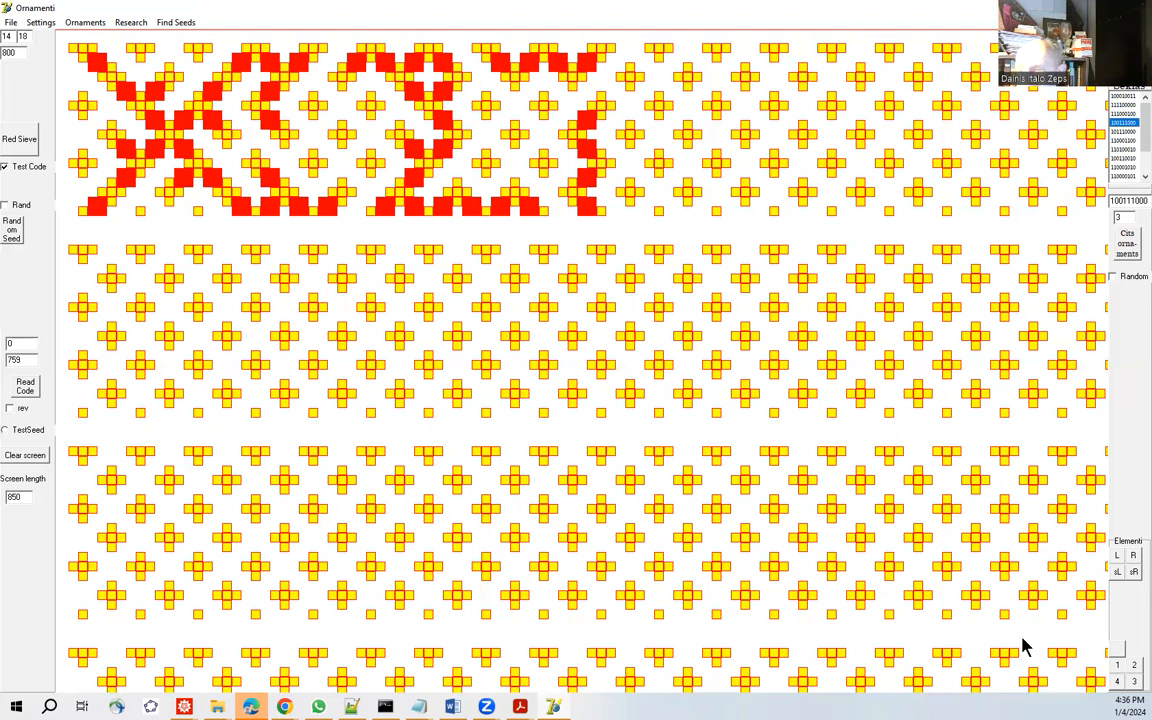
left_click(1117, 665)
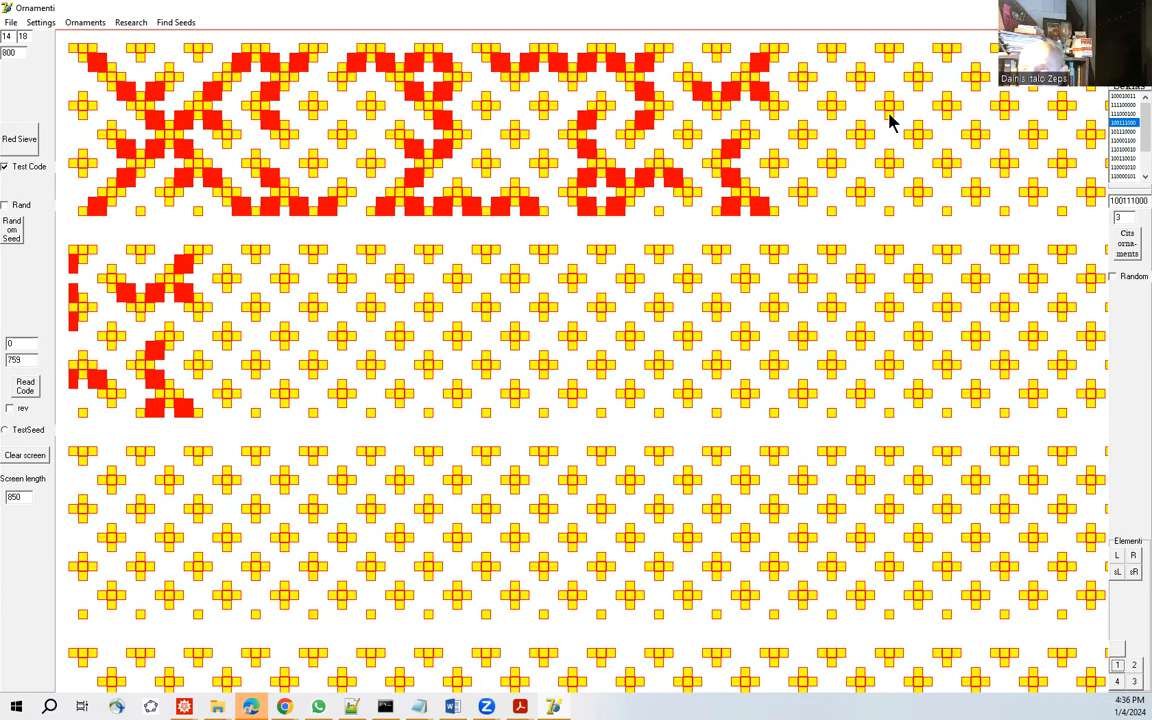
left_click(1121, 132)
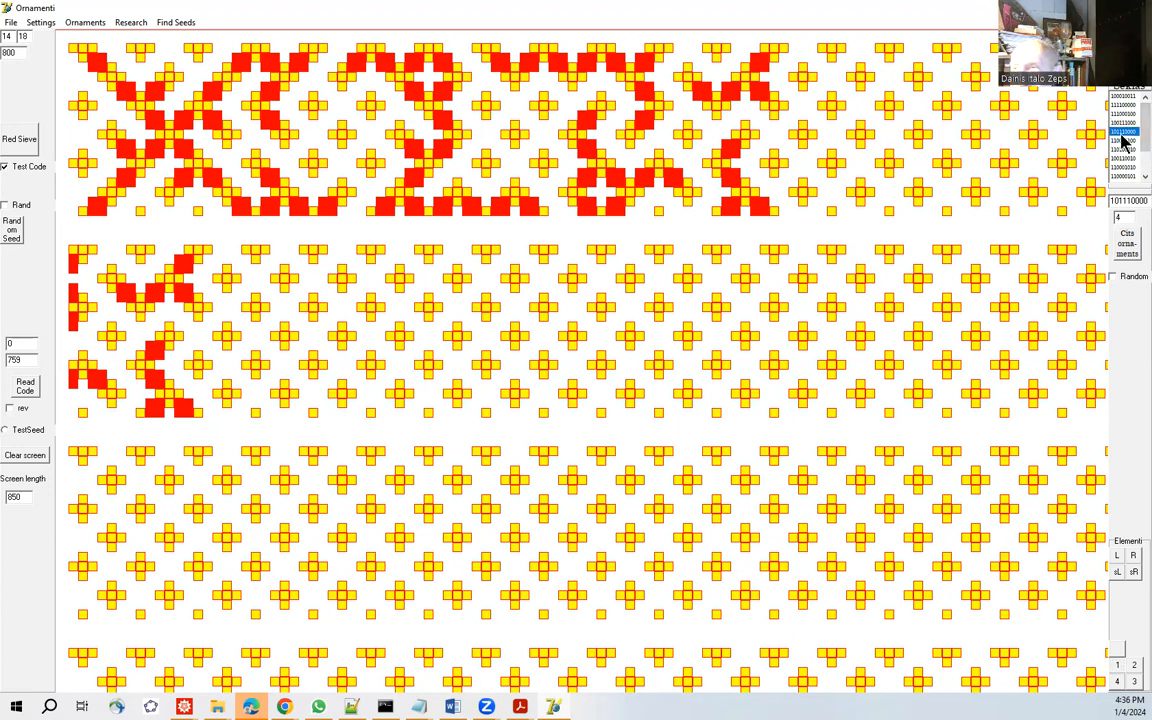
left_click(1120, 667)
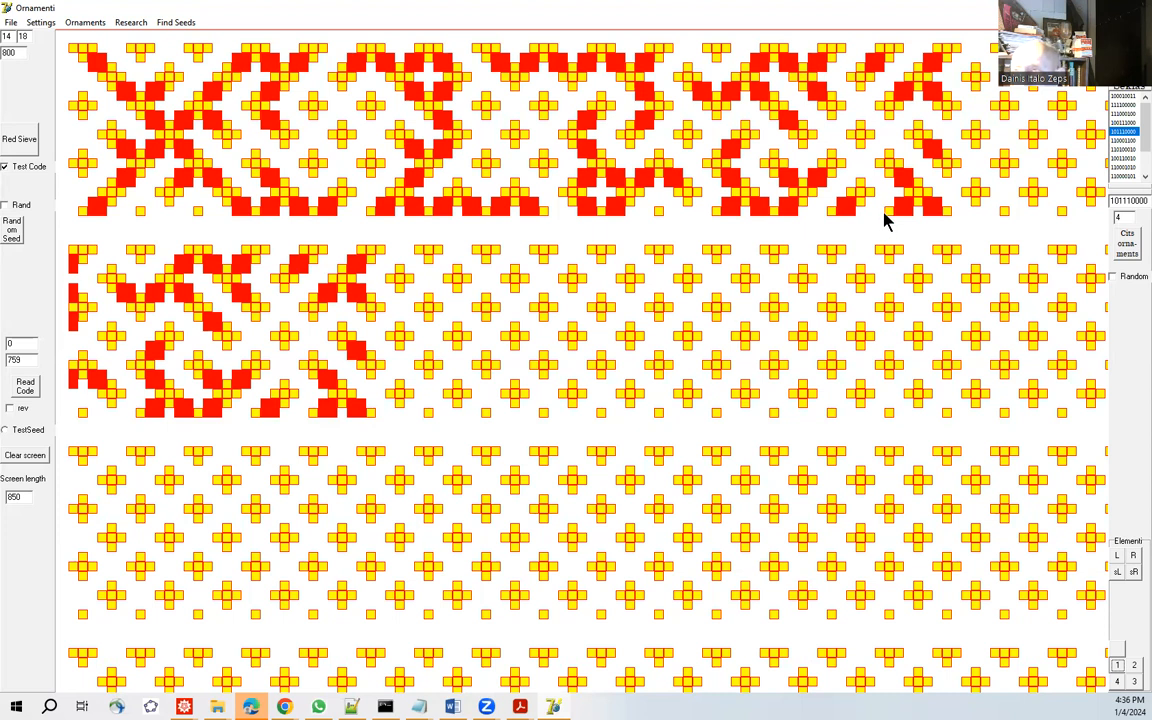
Extend the belt with the L element of code 110001100 and the R element of code 110100010.
left_click(1122, 141)
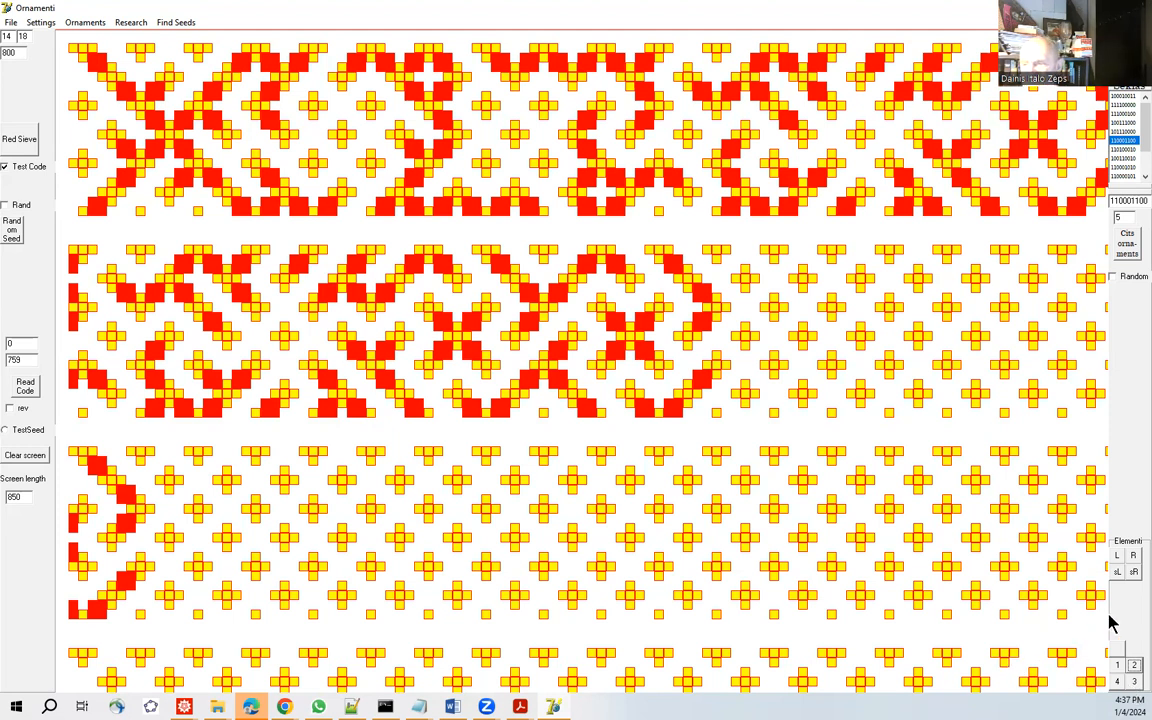
left_click(1117, 560)
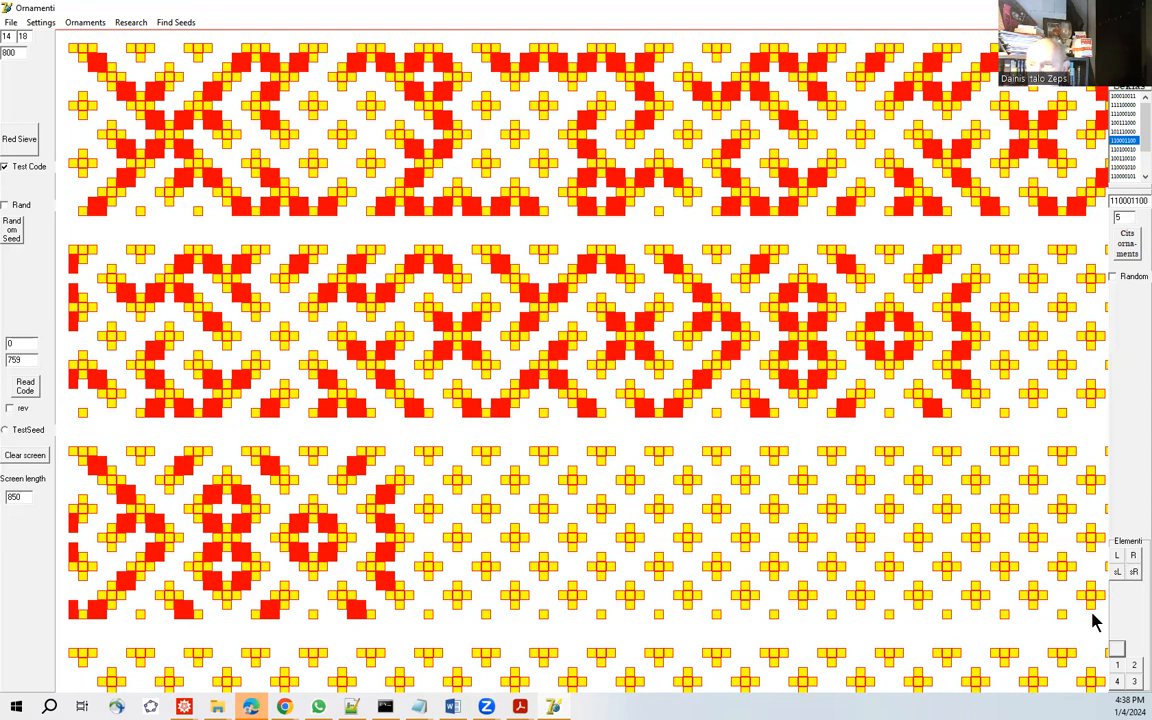
left_click(1125, 149)
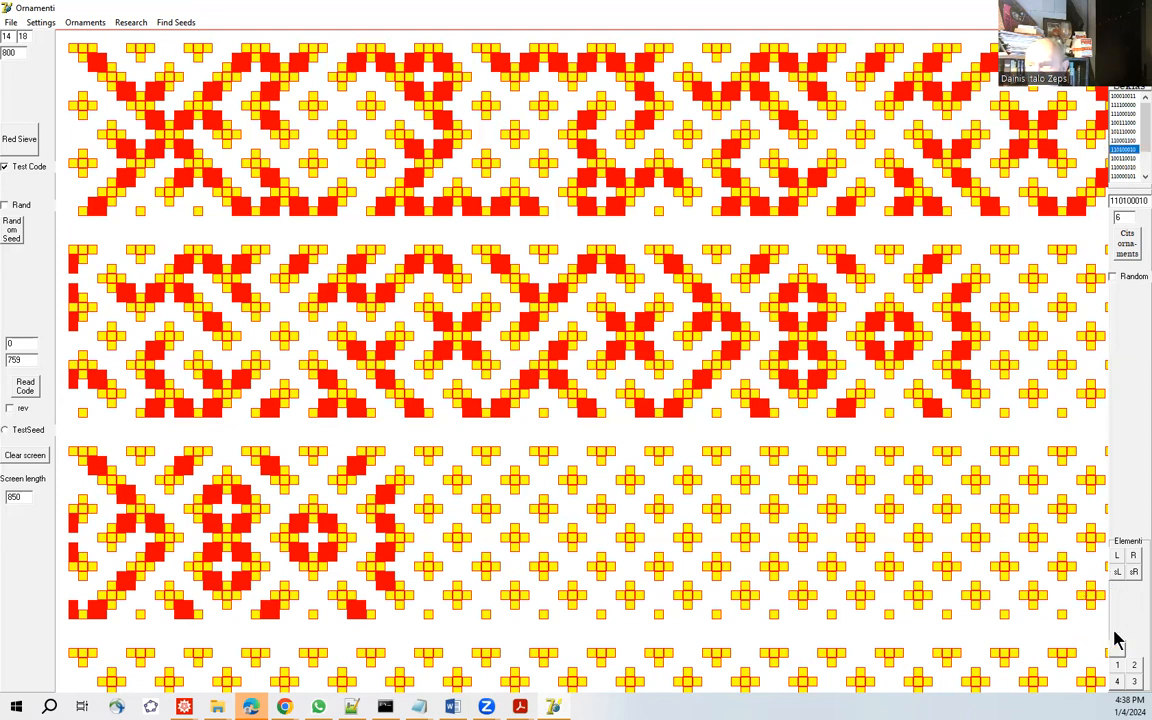
left_click(1133, 557)
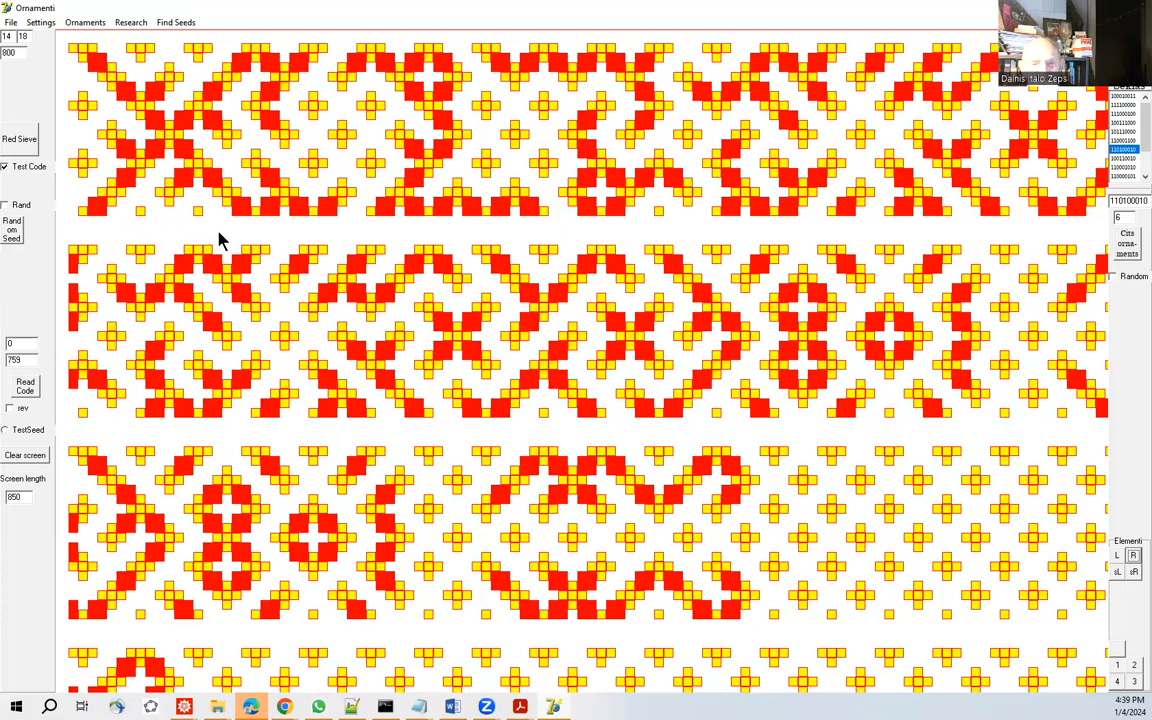
Redraw a clean test-code sieve and draw sign variant 1 of code 100010011 twice.
left_click(29, 145)
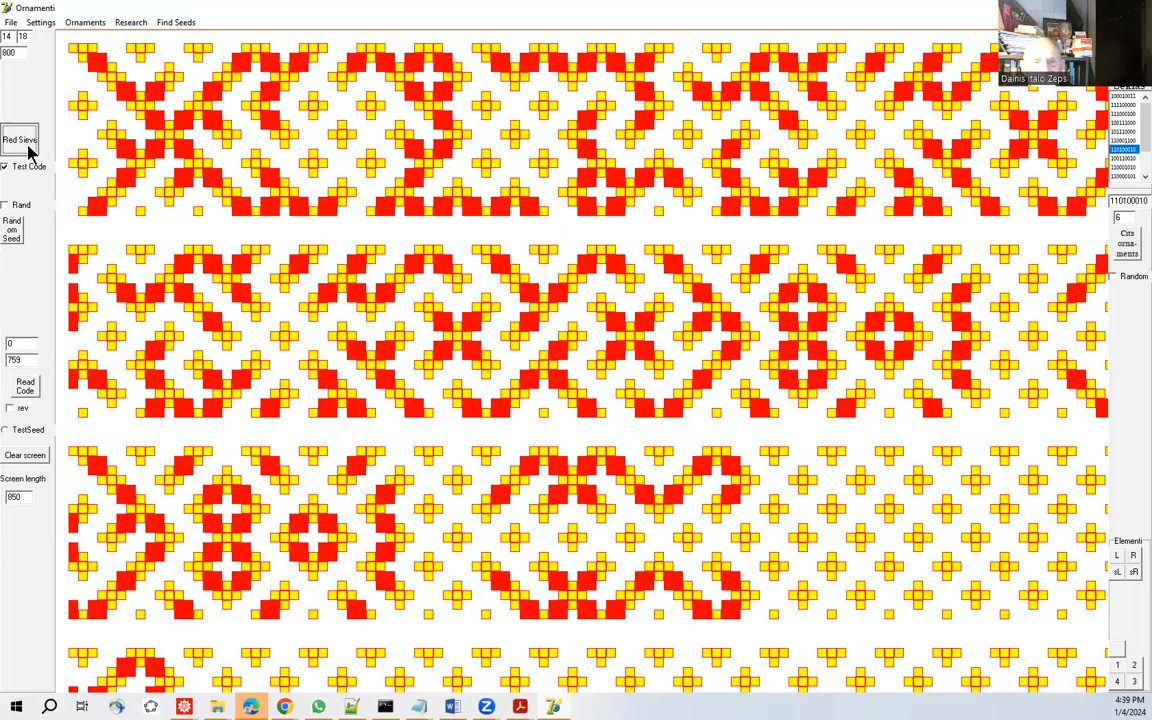
left_click(1125, 97)
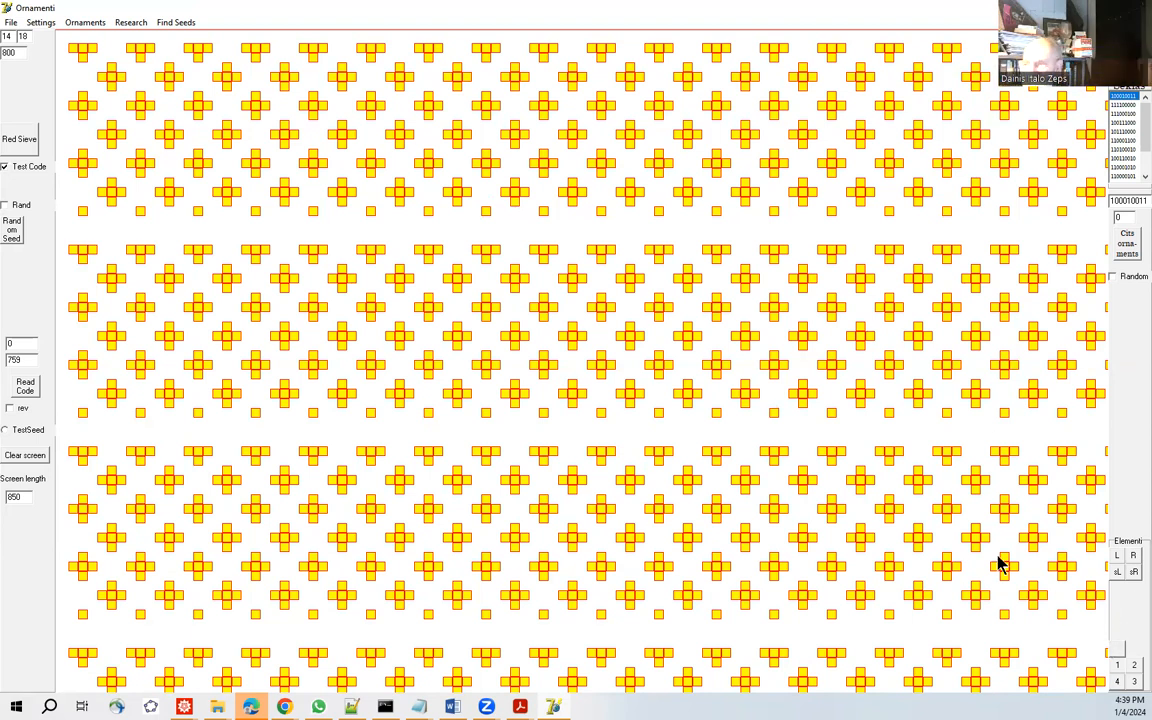
left_click(1118, 669)
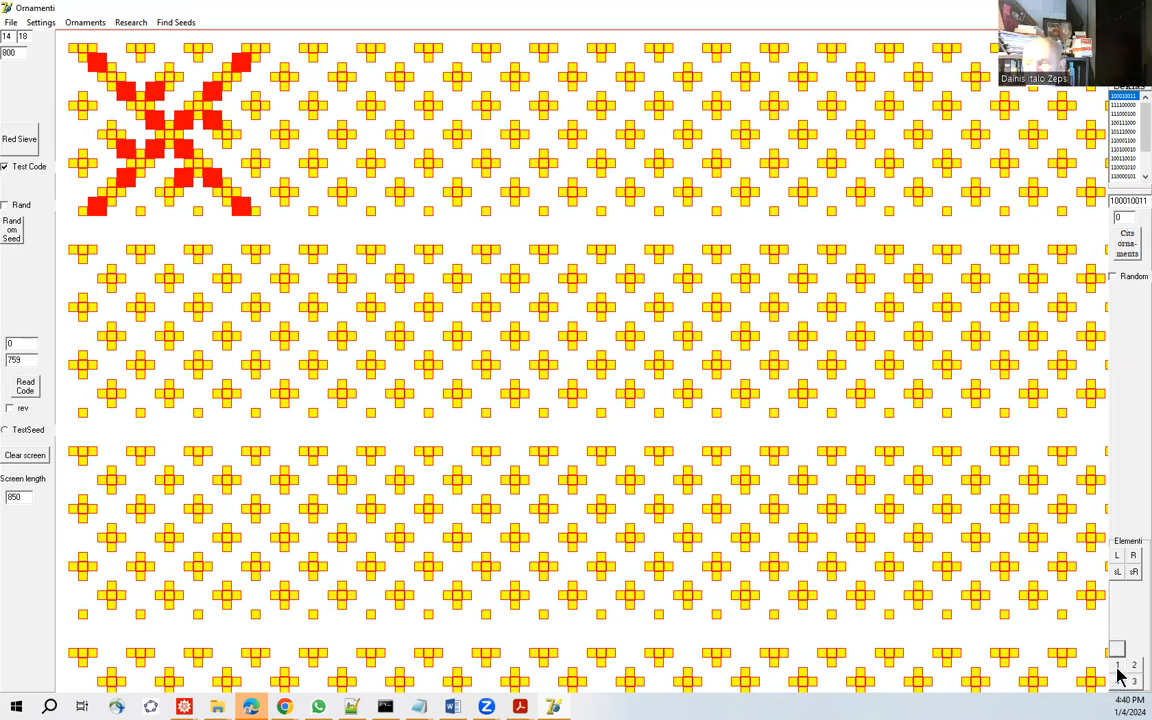
left_click(1118, 668)
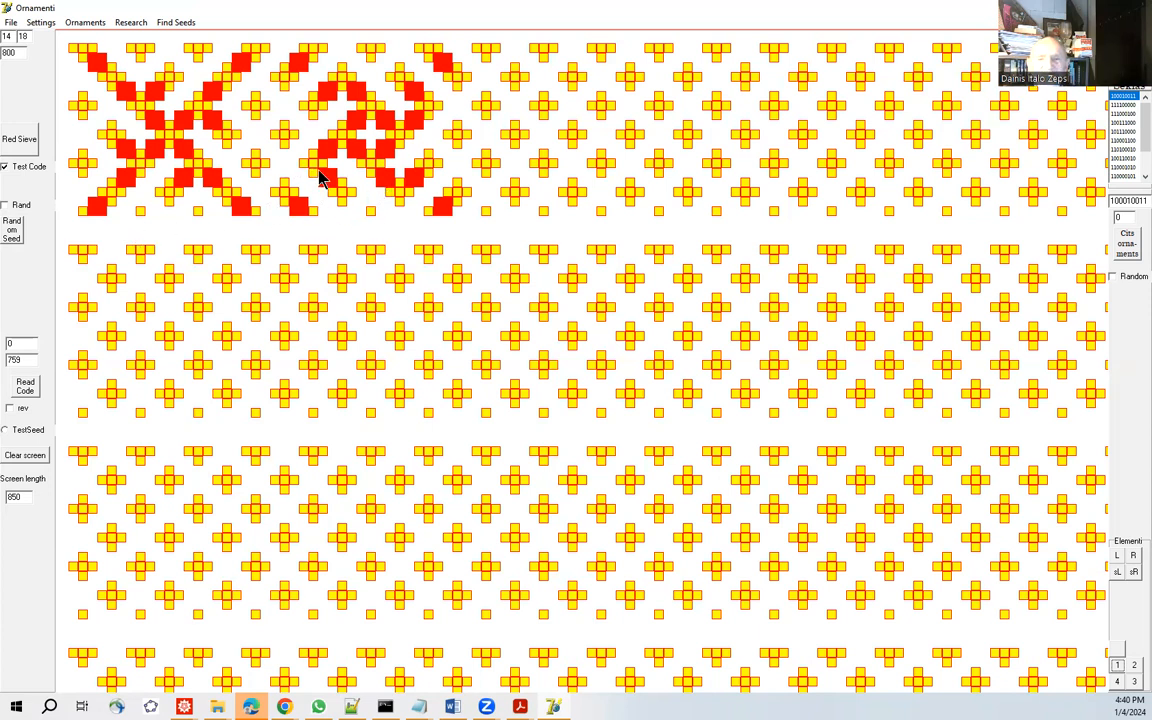
Redraw the sieve with Test Code disabled, draw sign variant 1 of code 100010011 twice and fill the remaining belts with signs.
left_click(6, 166)
left_click(23, 147)
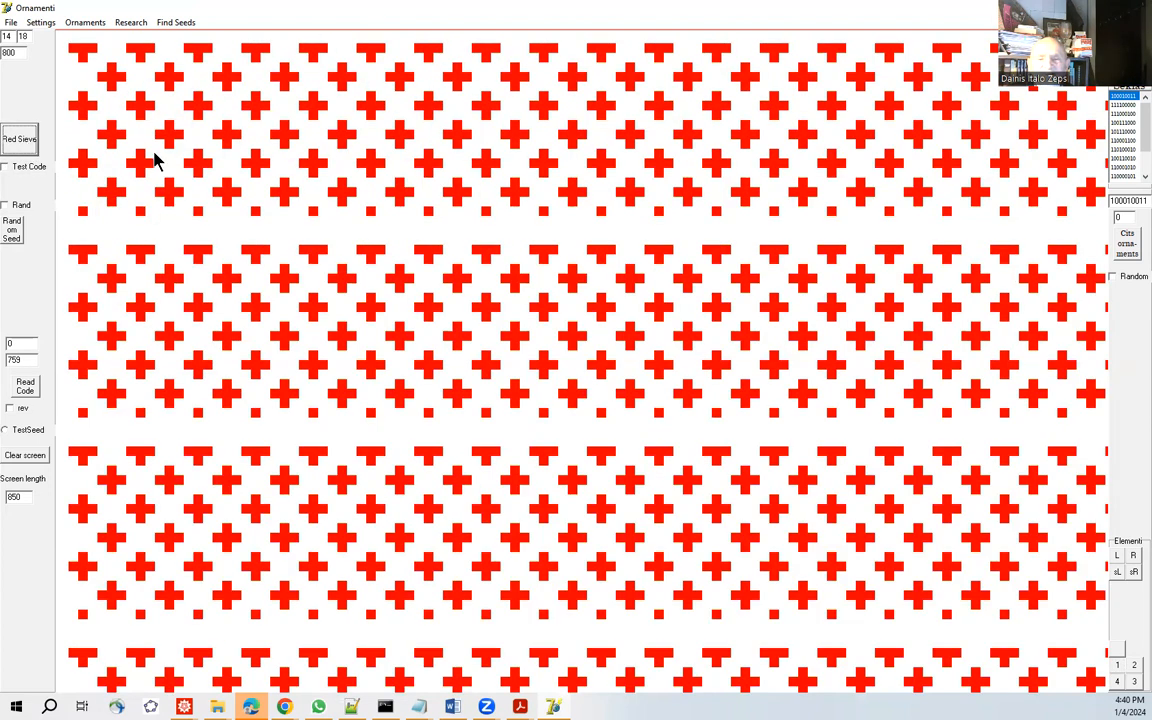
left_click(1116, 665)
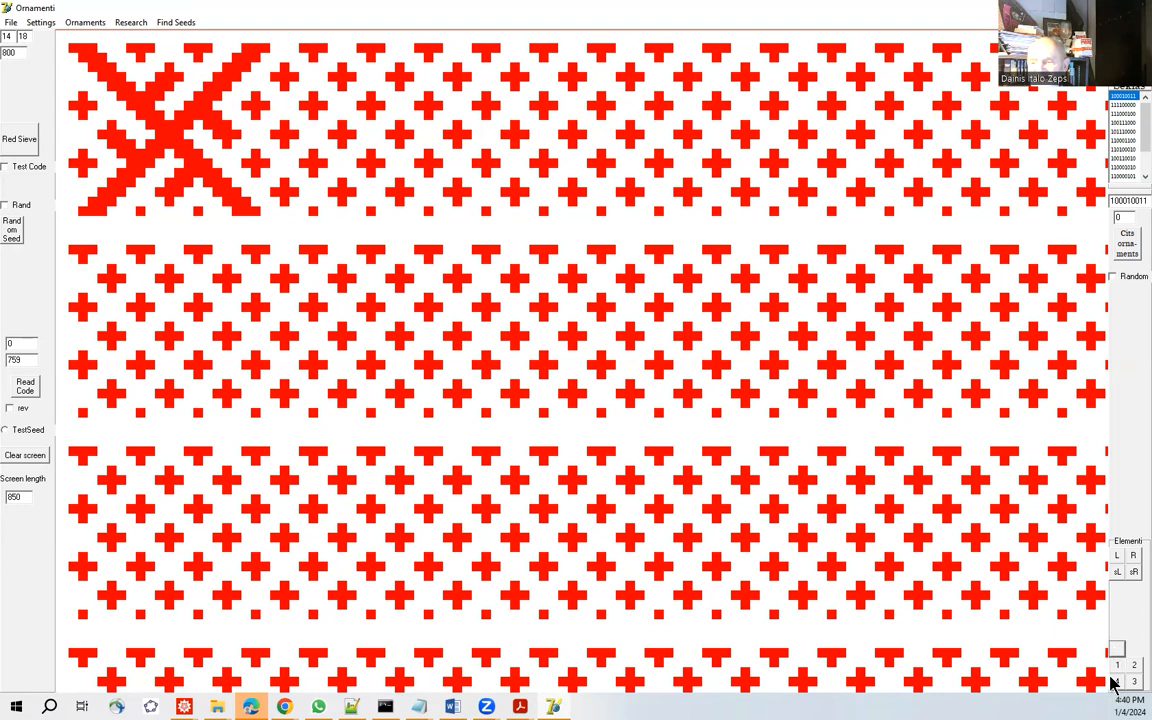
left_click(1116, 664)
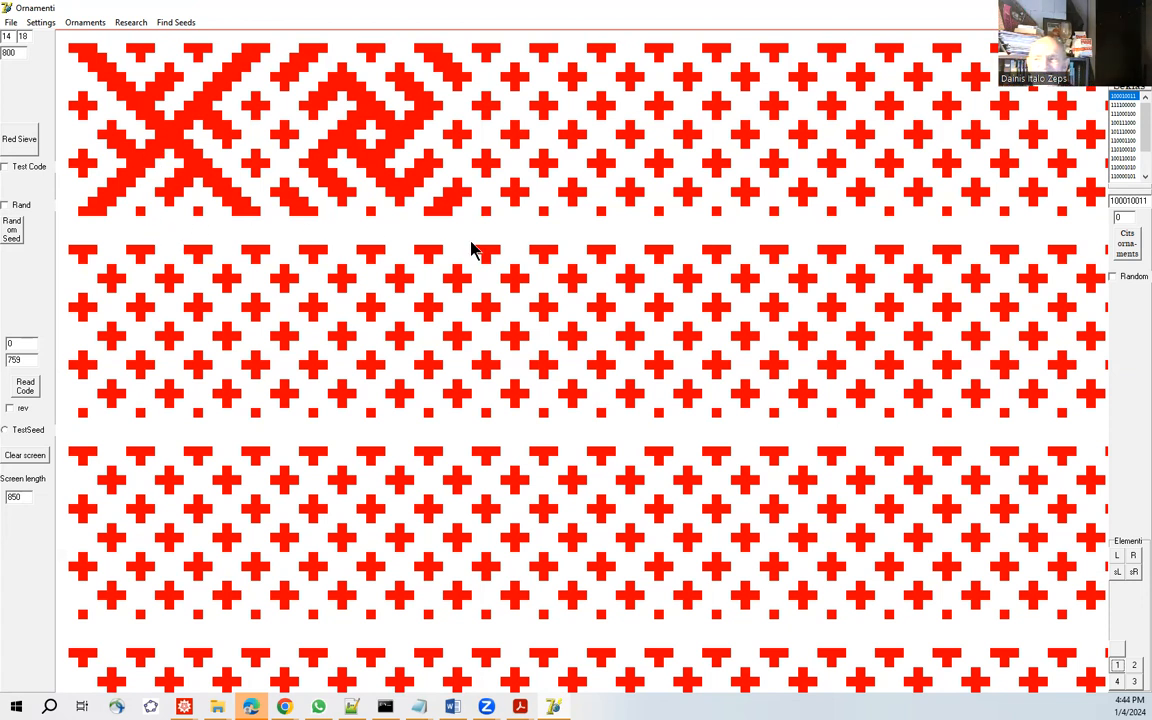
left_click(1126, 66)
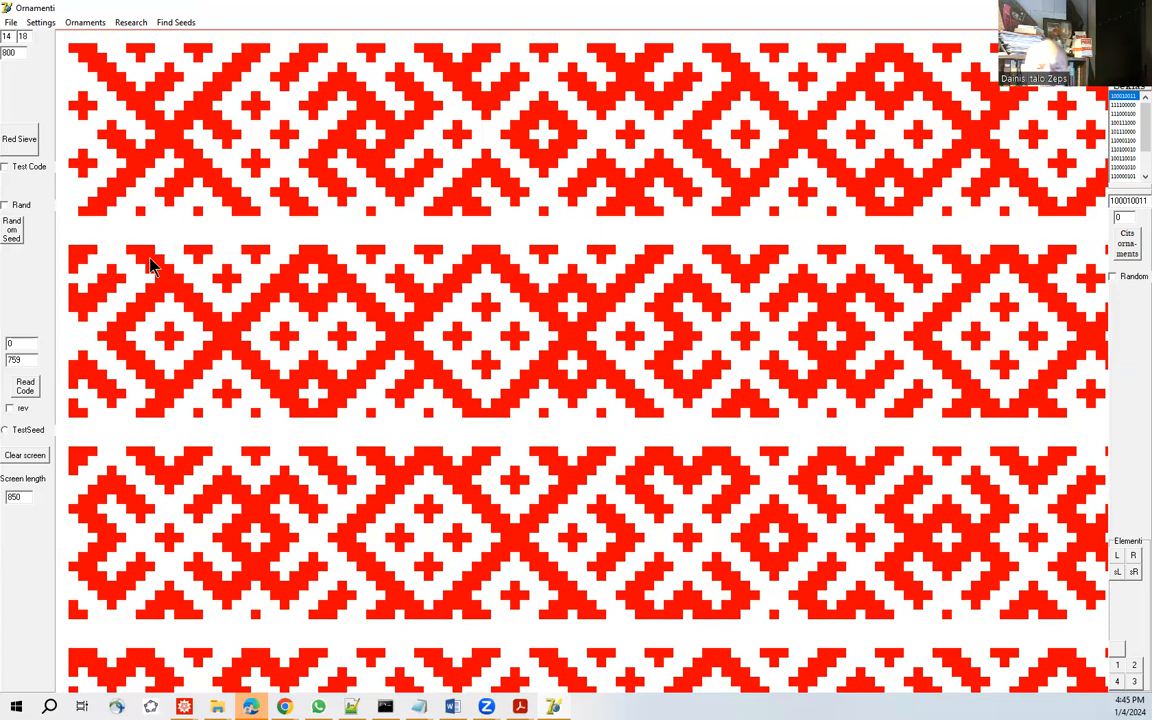
Redraw the red sieve and read the code file orncode.txt onto it.
left_click(15, 147)
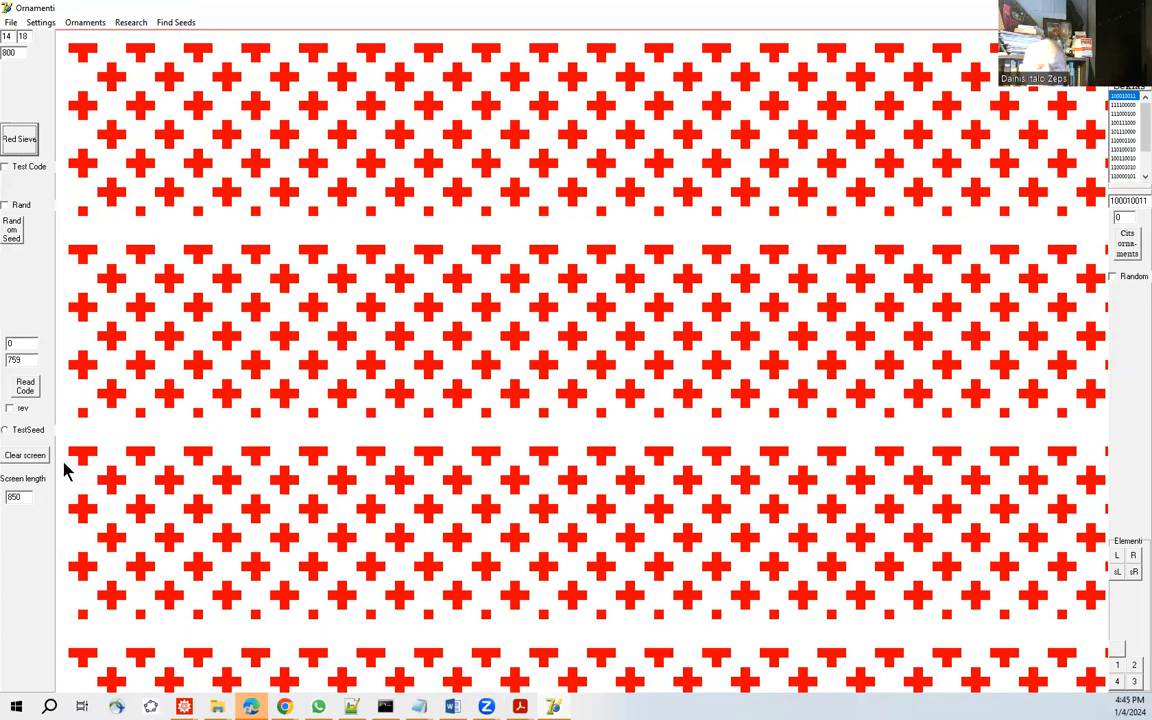
left_click(24, 388)
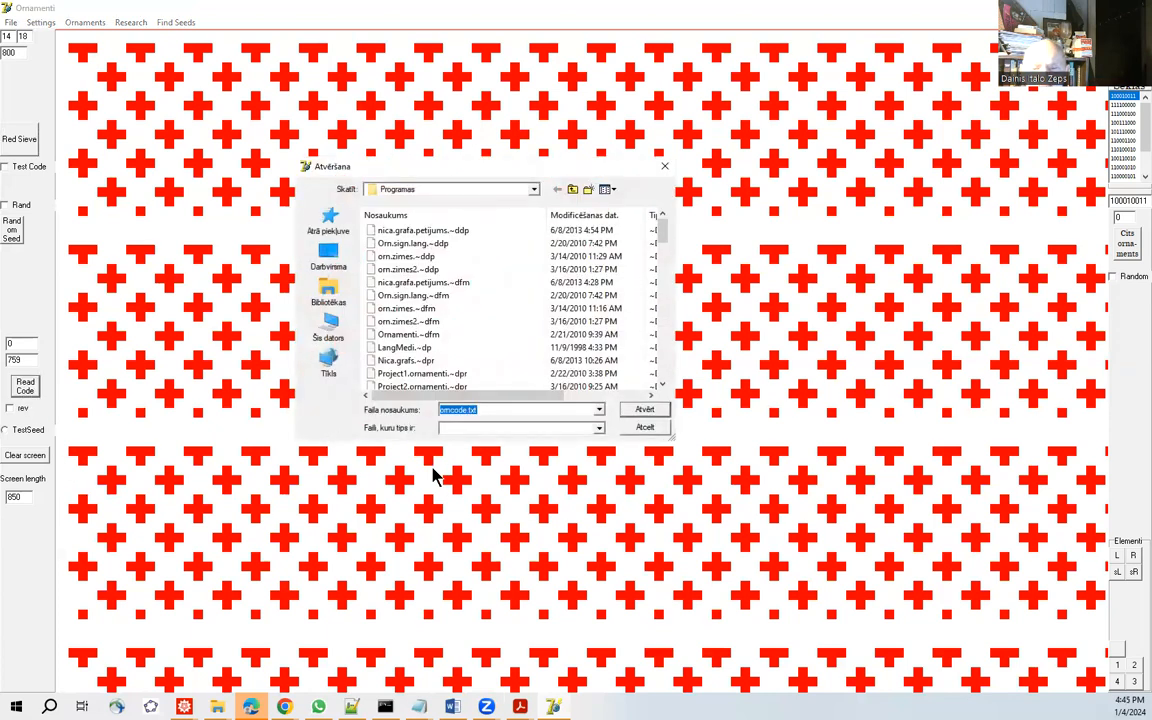
left_click(645, 411)
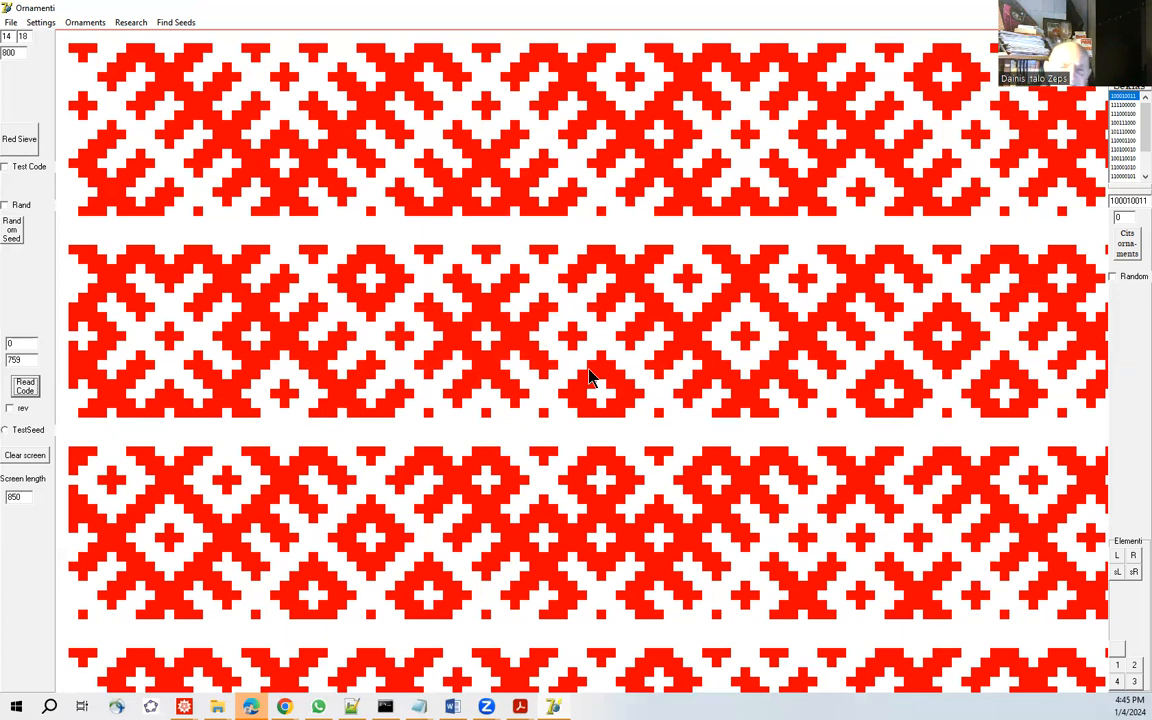
Set the sieve's cell size to 4 and redraw the red sieve.
double_click(7, 35)
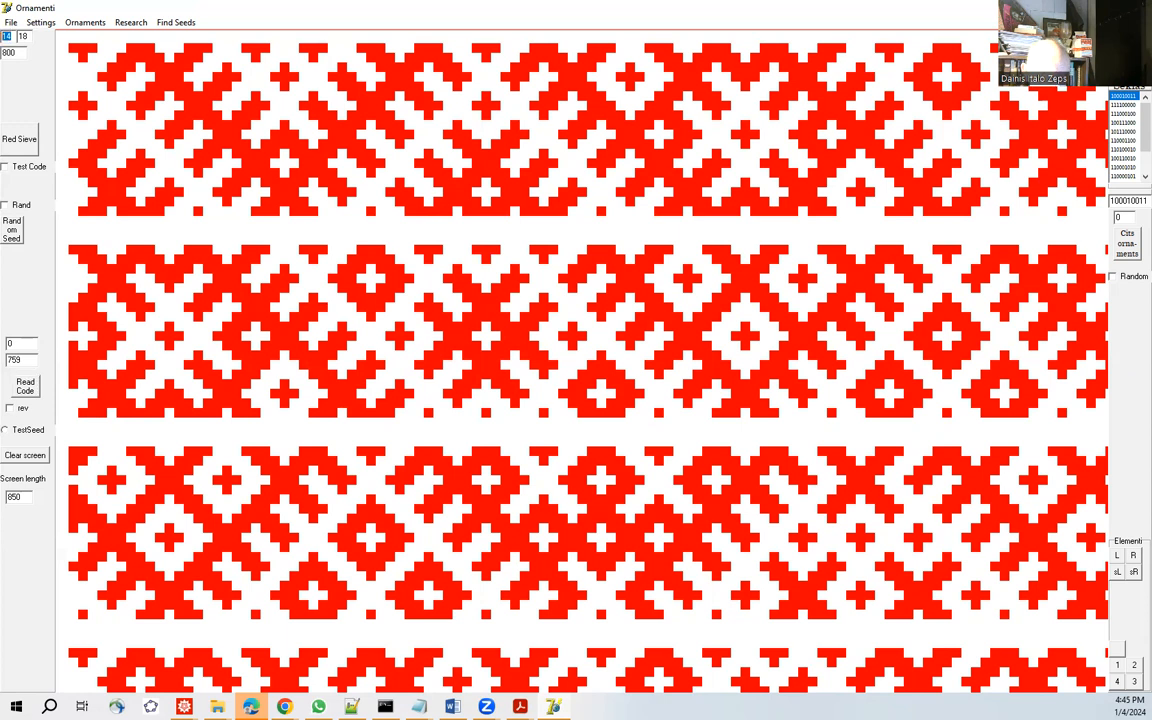
type("4")
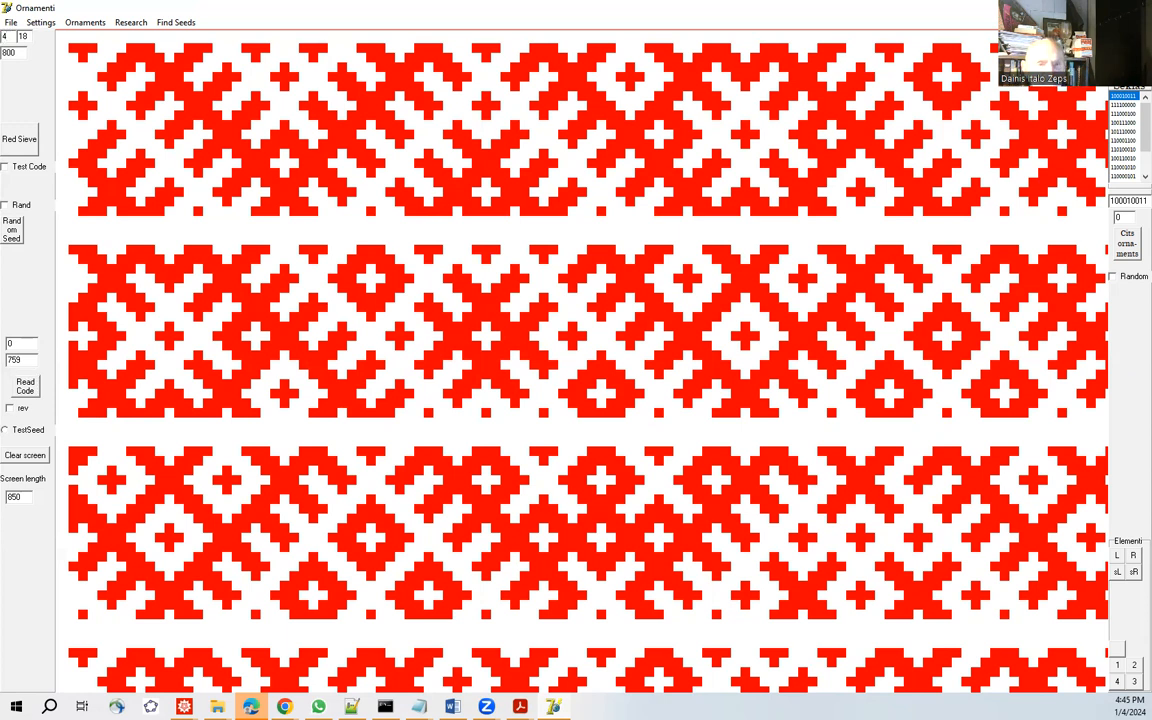
left_click(16, 139)
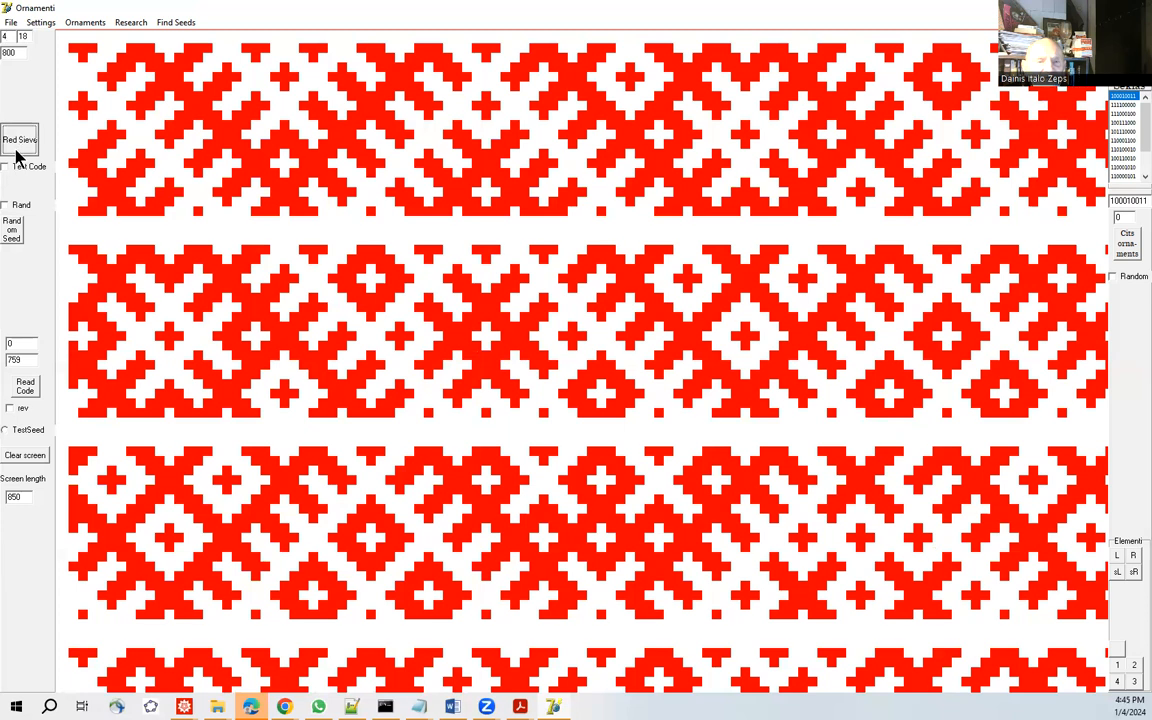
Set the sieve's length to 4000, try to read orncode.txt onto the redrawn sieve, and redraw the sieve again.
left_click(9, 53)
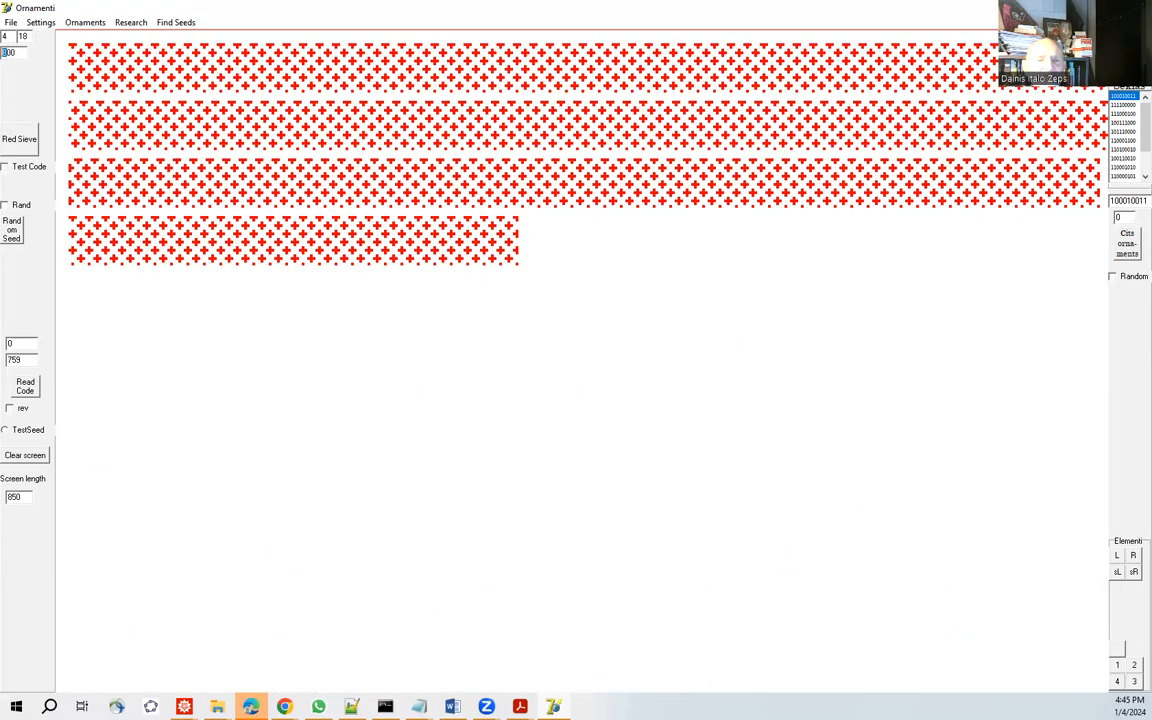
type("4000")
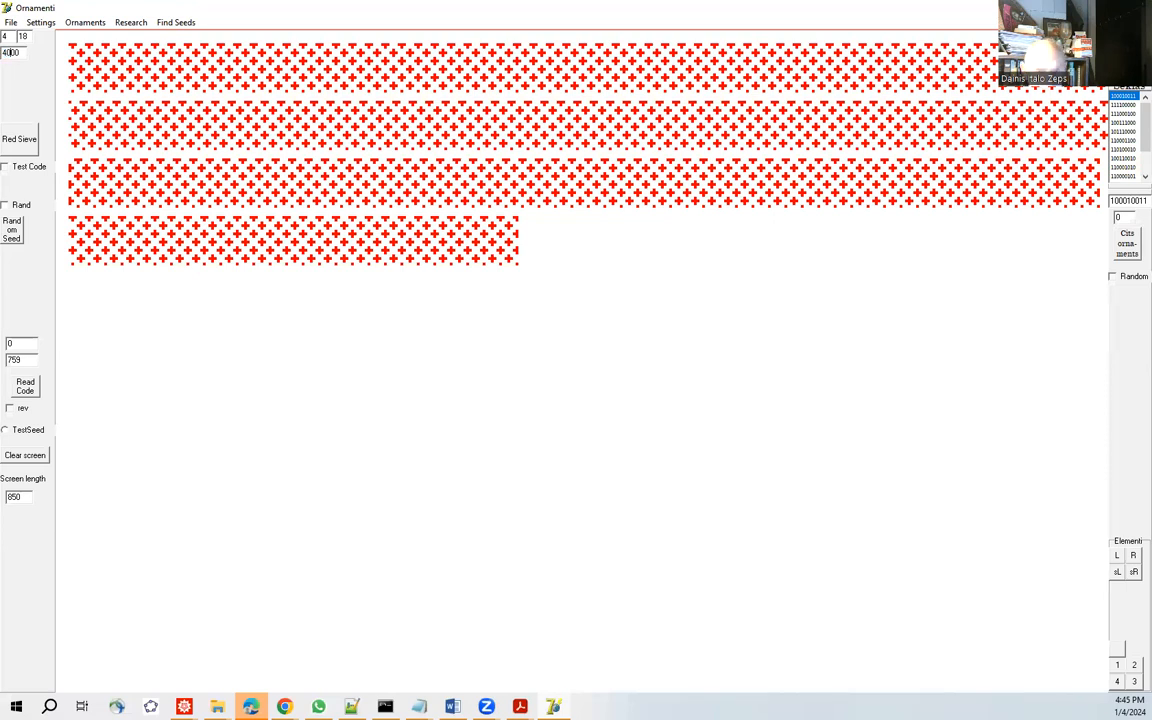
left_click(16, 140)
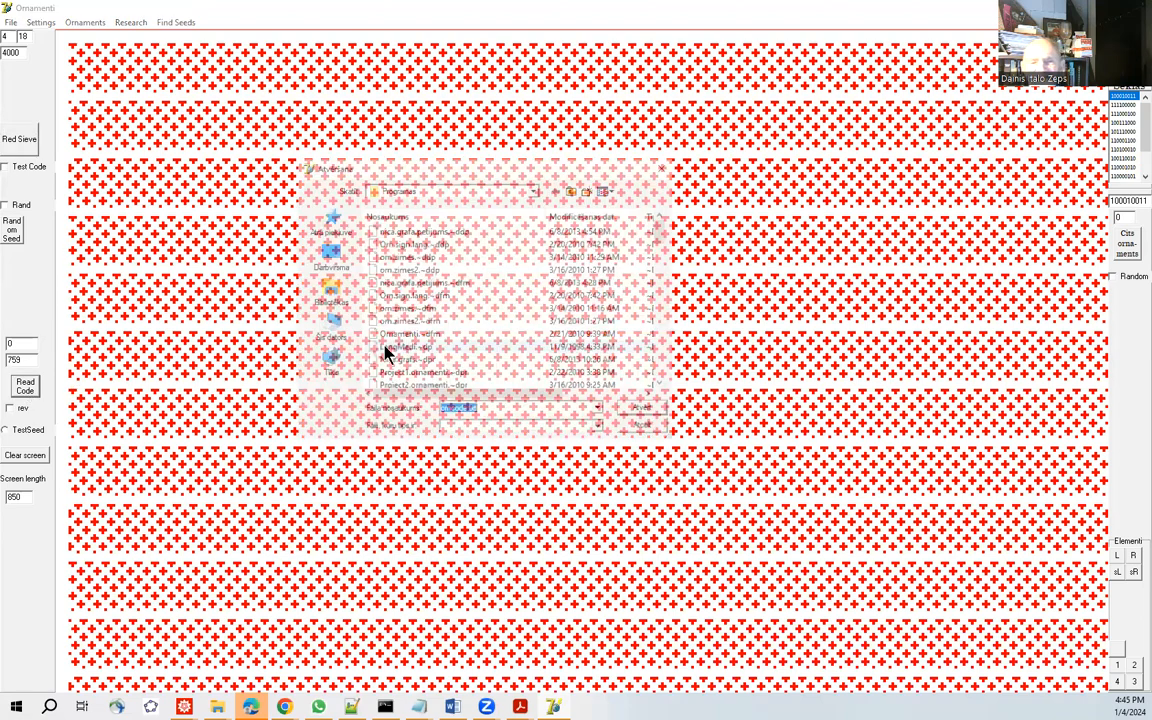
left_click(648, 411)
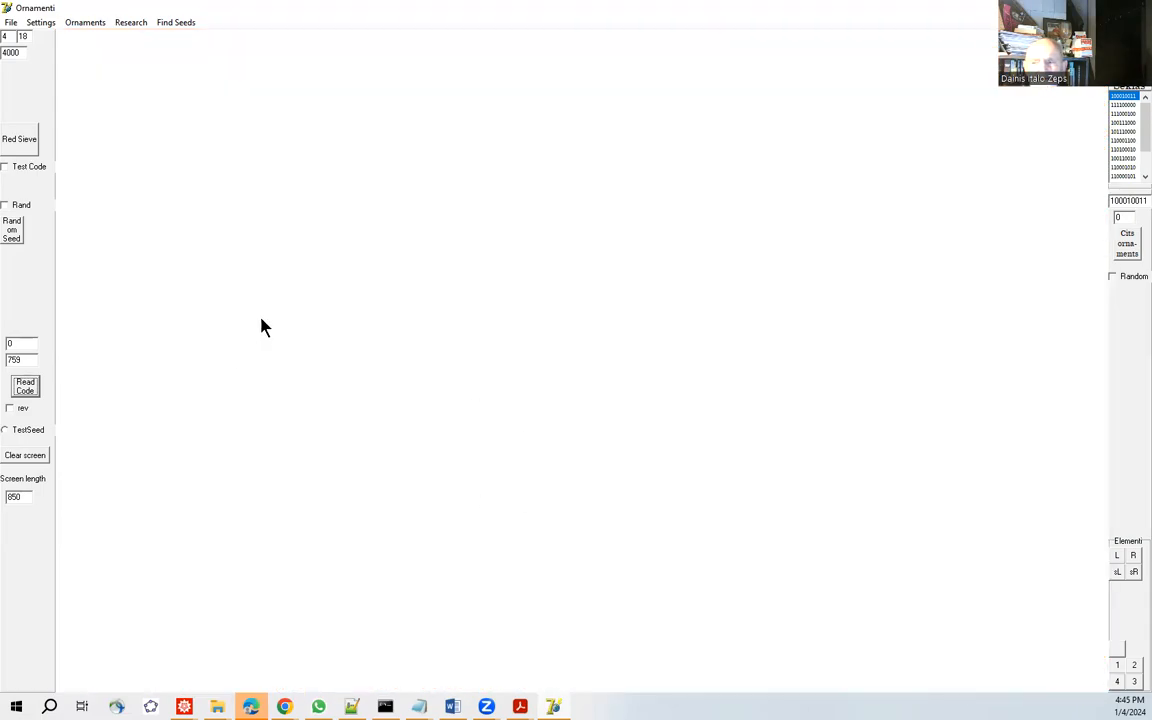
left_click(29, 143)
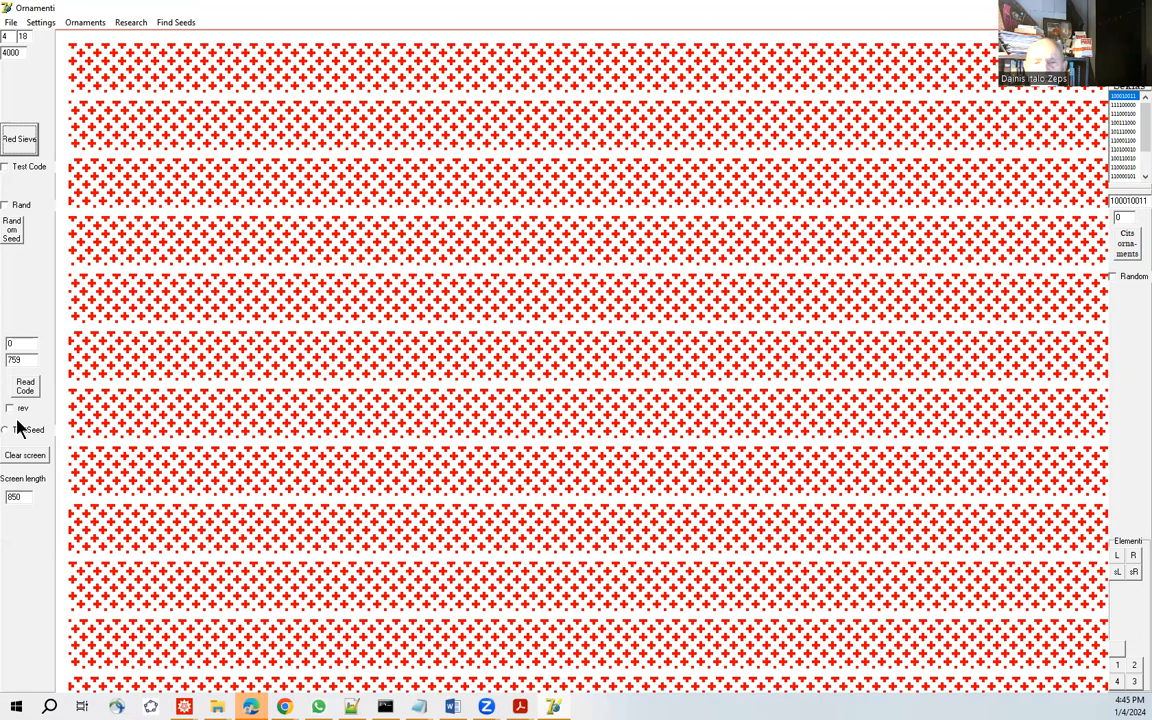
Try to read the code file orncode.txt onto the 4000-long red sieve.
left_click(25, 386)
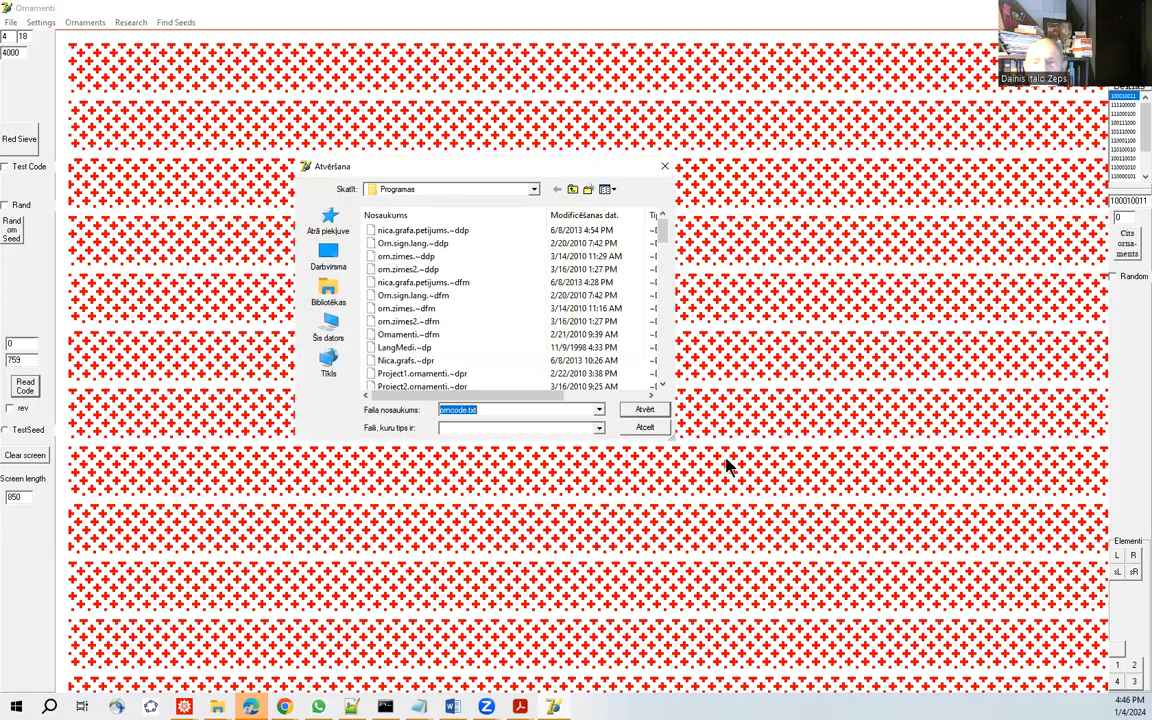
left_click(644, 411)
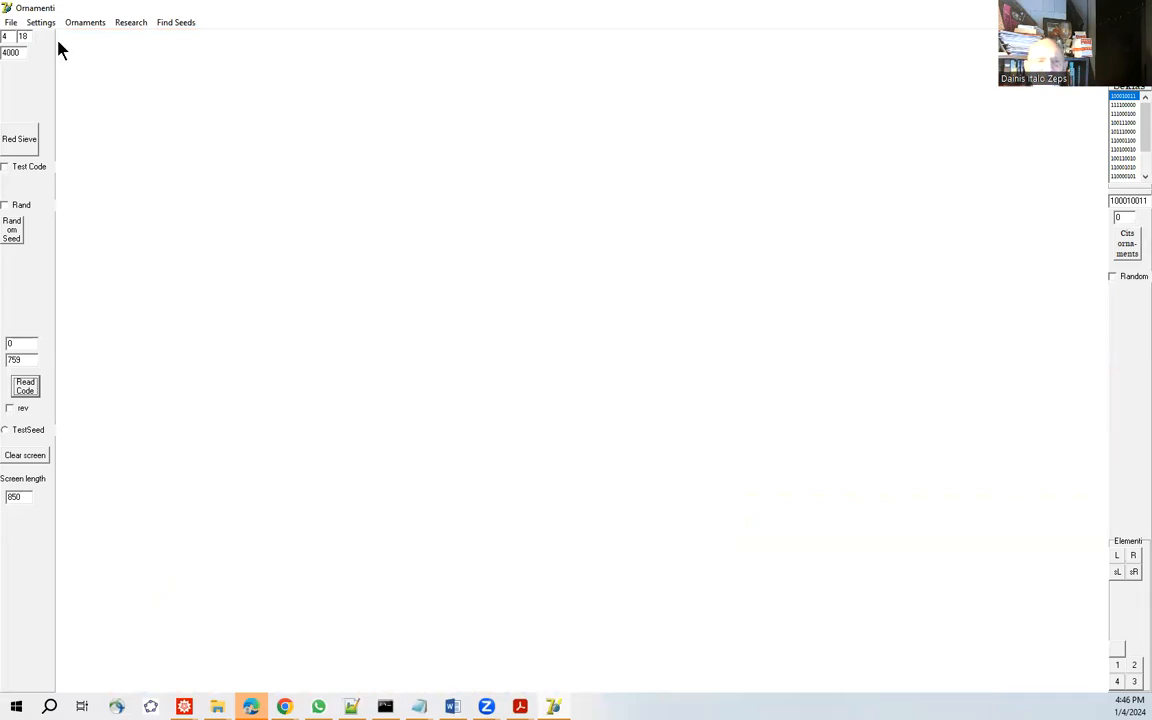
Set the sieve's length to 2000, redraw the red sieve and read orncode.txt onto it.
left_click(10, 53)
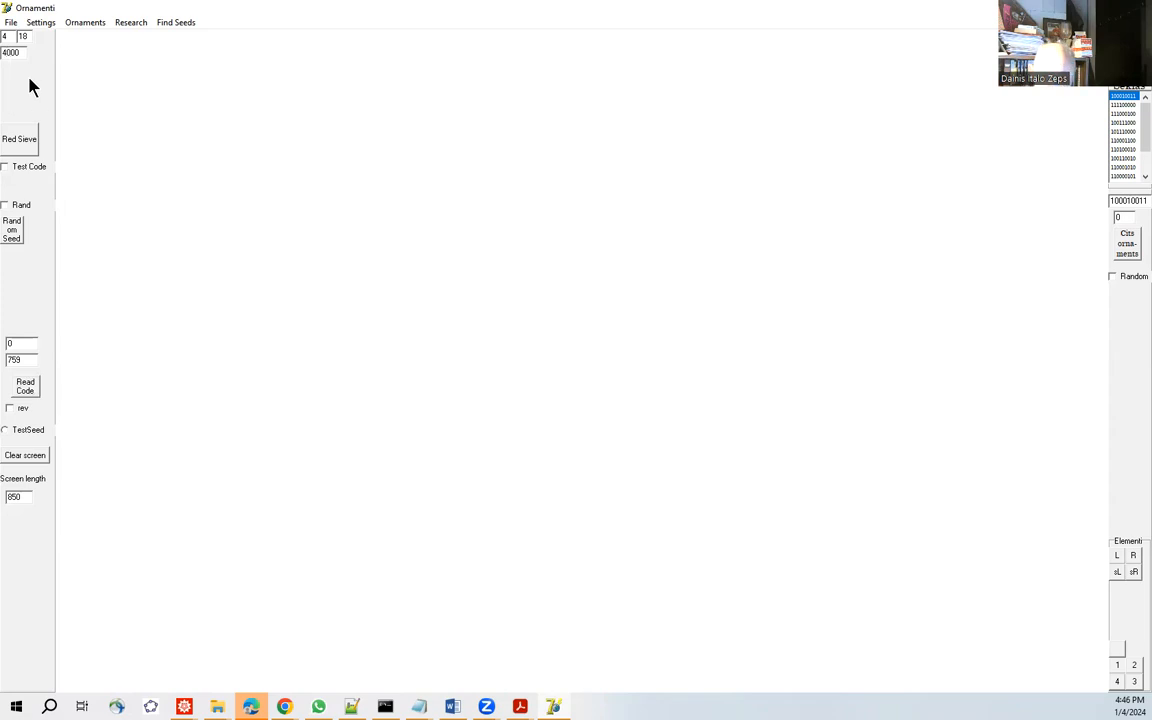
type("2")
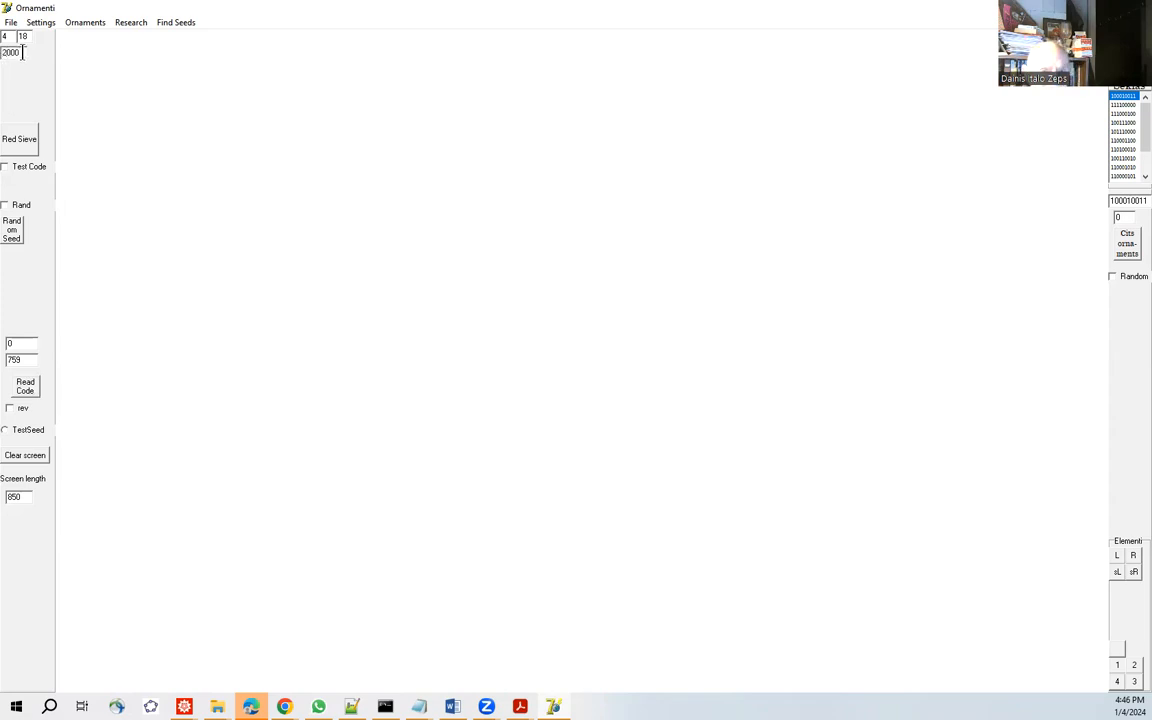
left_click(14, 137)
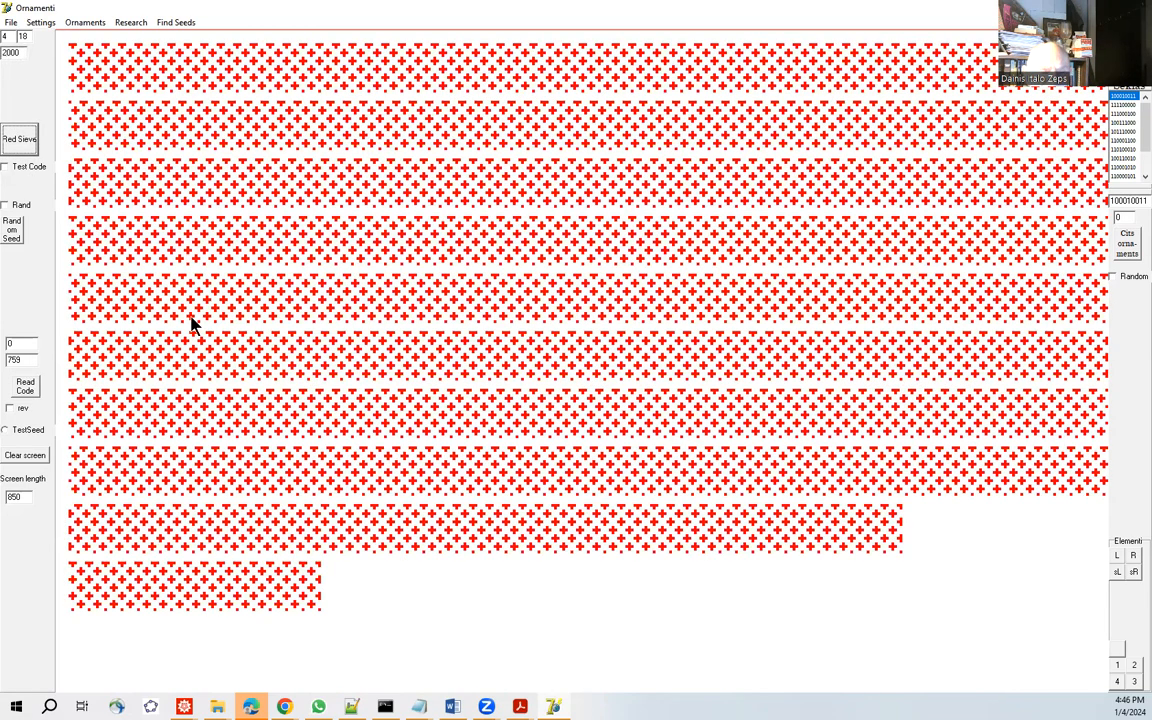
left_click(25, 386)
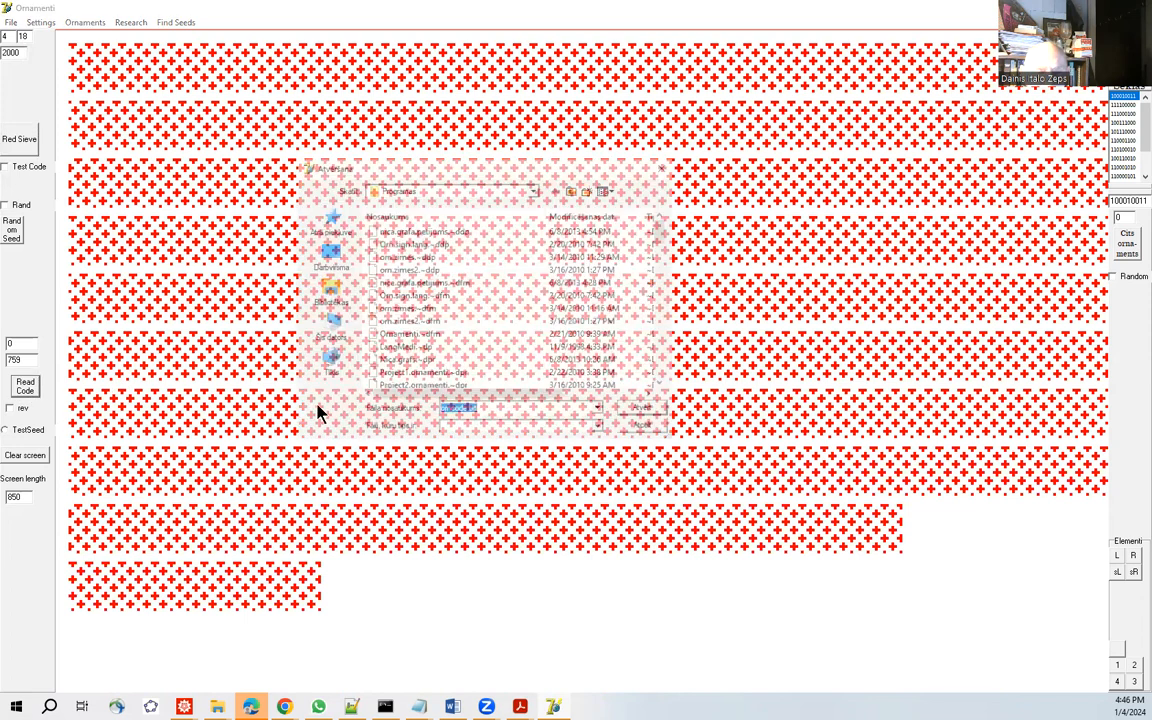
left_click(647, 411)
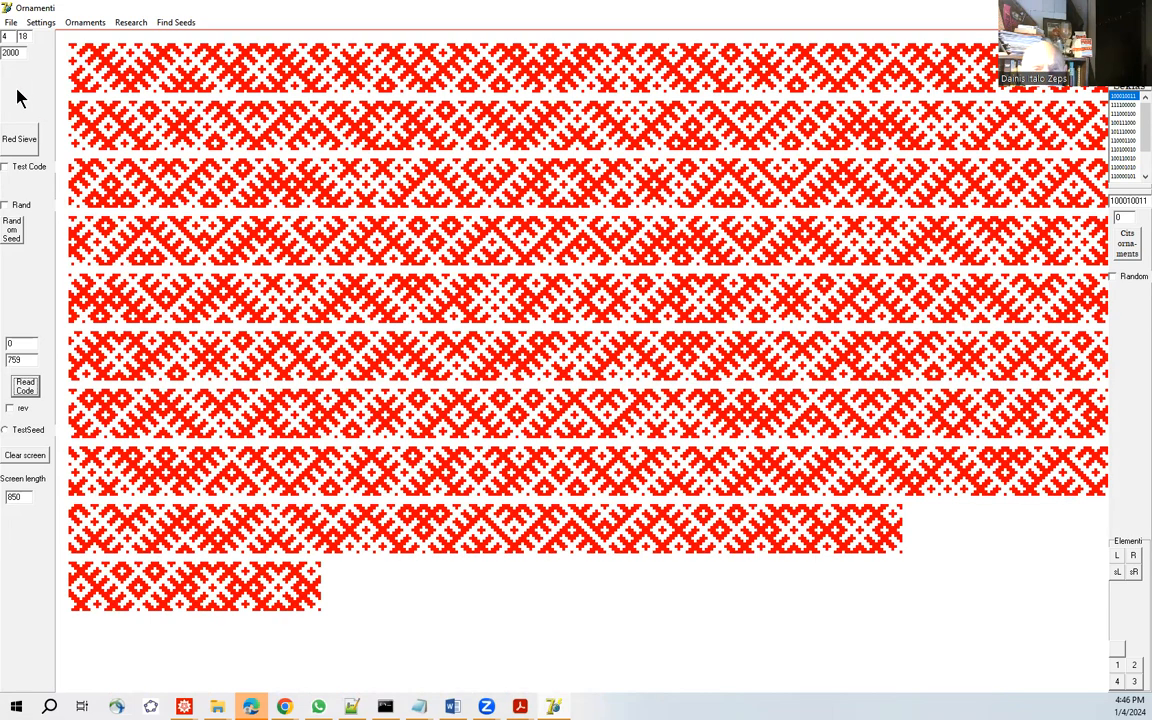
Set the sieve's cell size to 3 and redraw the red sieve.
double_click(6, 35)
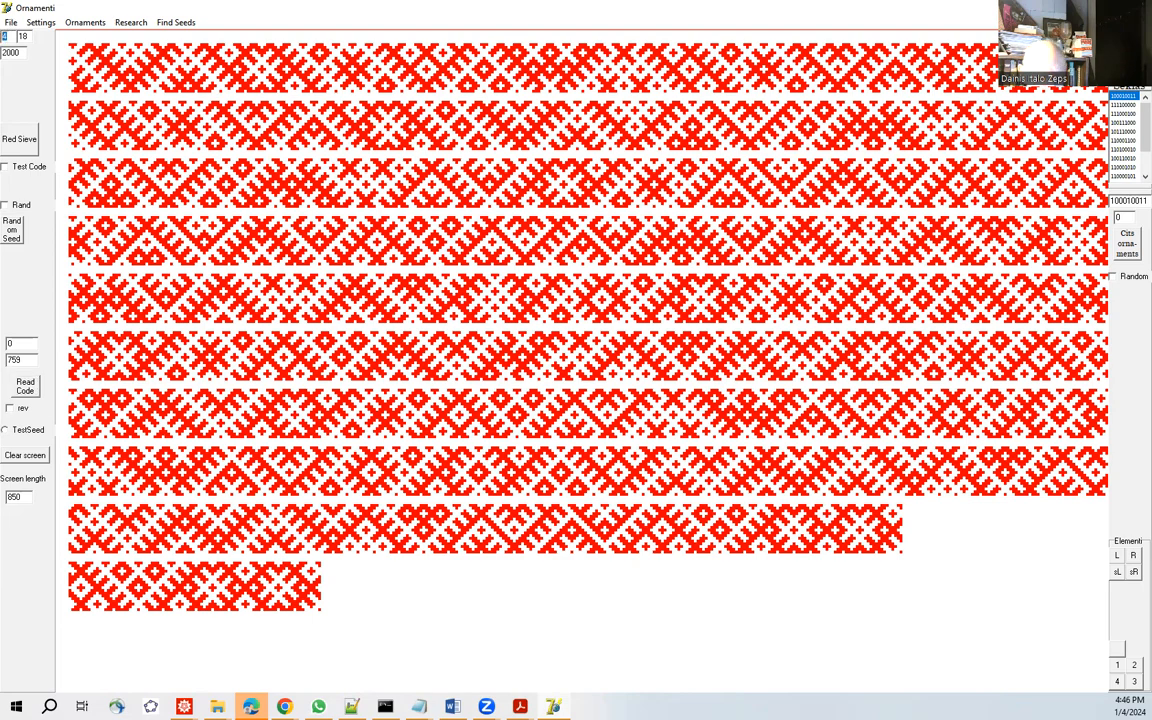
type("3")
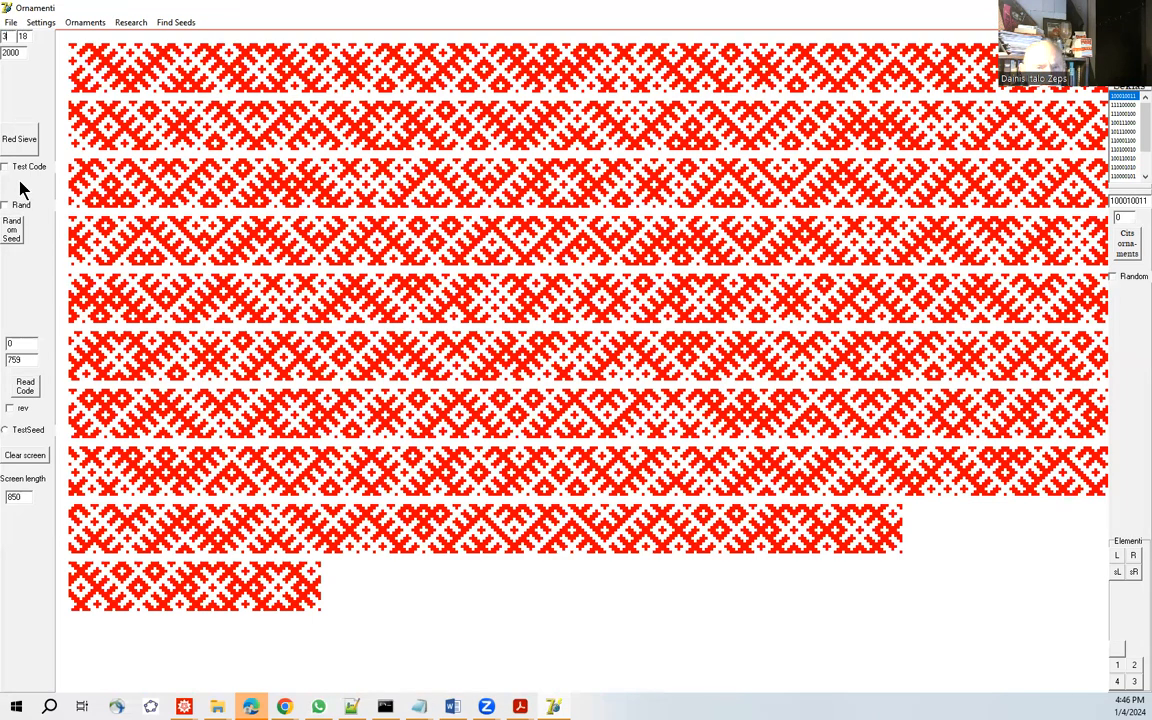
left_click(20, 139)
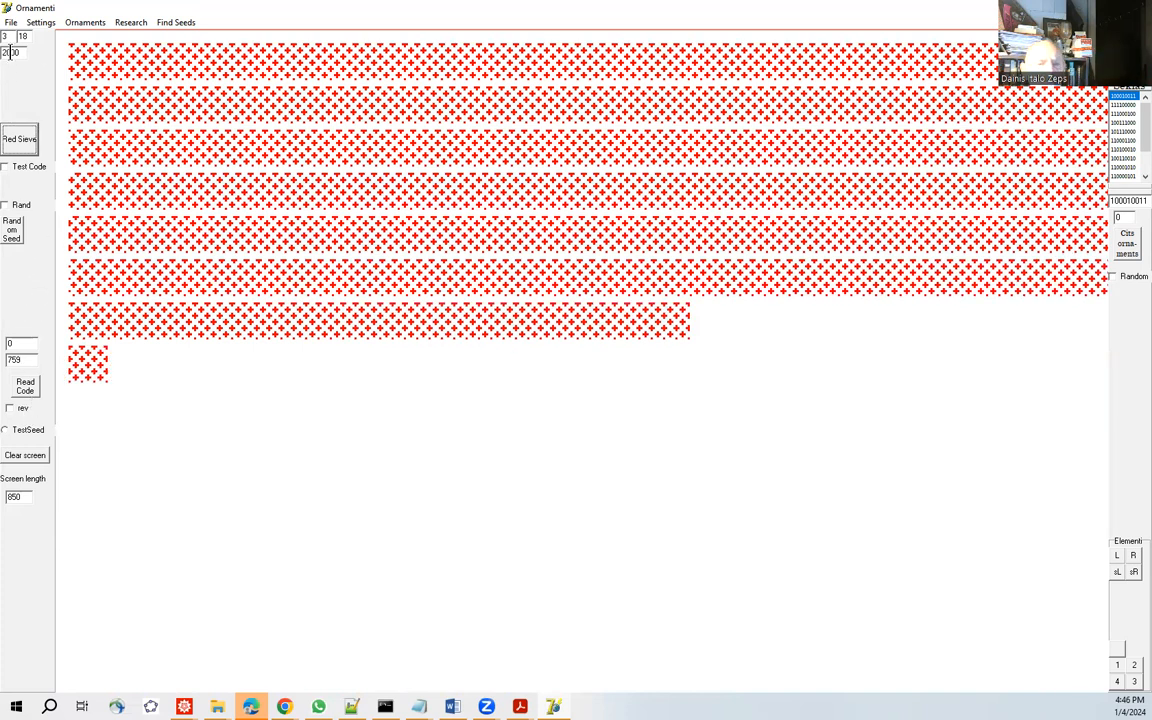
Set the sieve's length to 3000, redraw the red sieve and read the code file orncode.txt onto it.
left_click_drag(10, 52, 1, 52)
type("3")
left_click(30, 148)
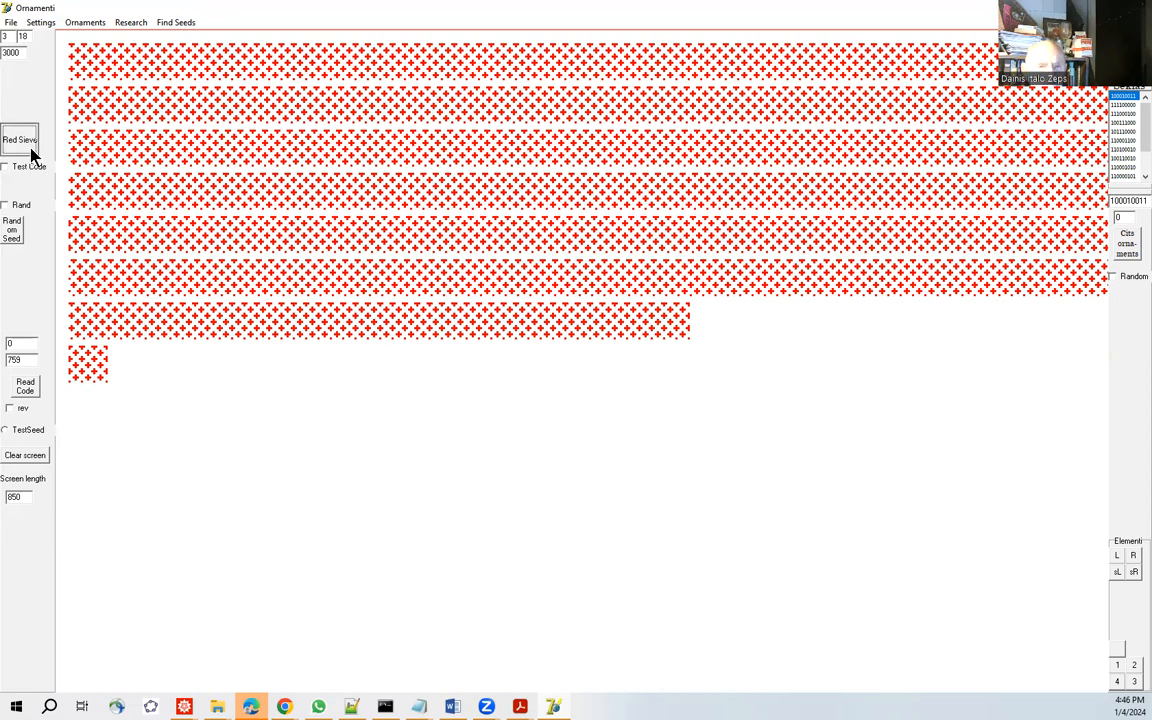
left_click(25, 389)
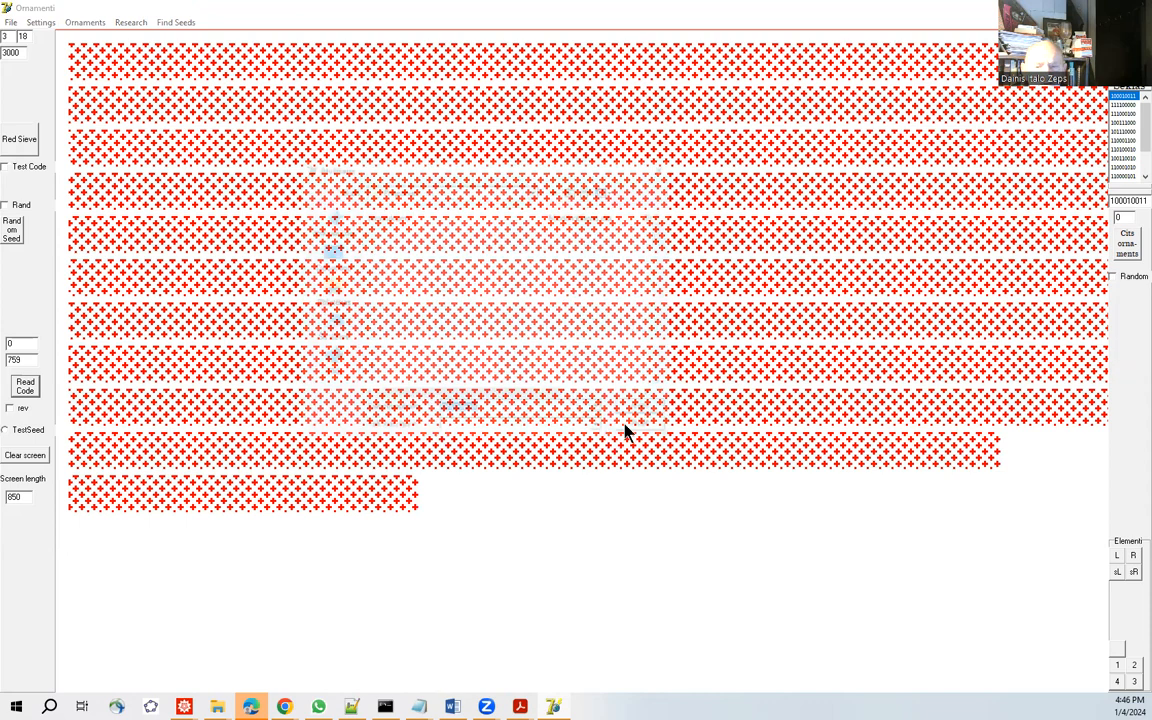
left_click(643, 410)
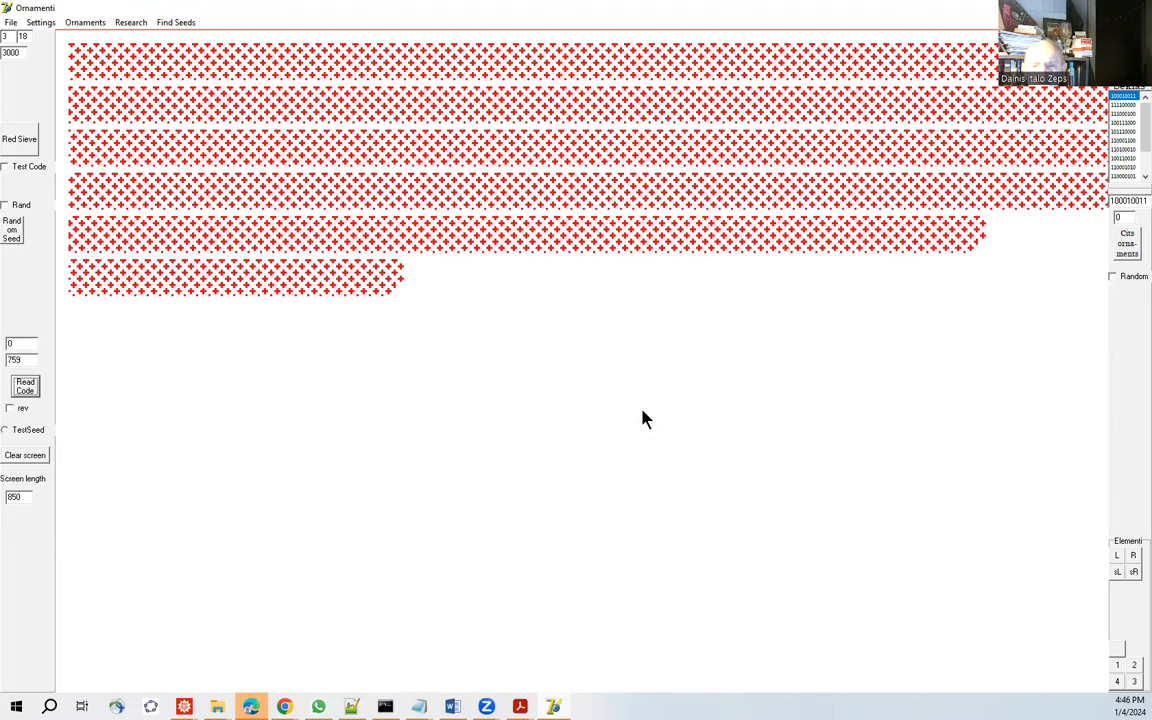
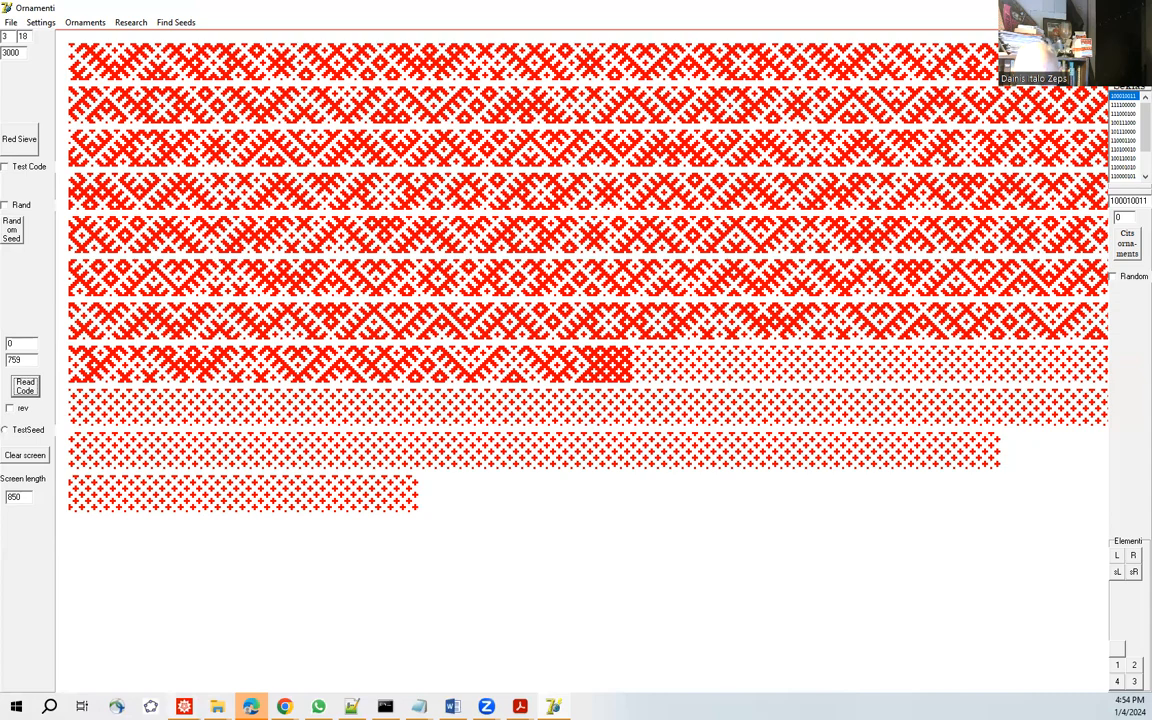
Switch to the human.asp.Nica.belt.nb notebook in Wolfram Mathematica.
mouse_move(184, 706)
left_click(191, 641)
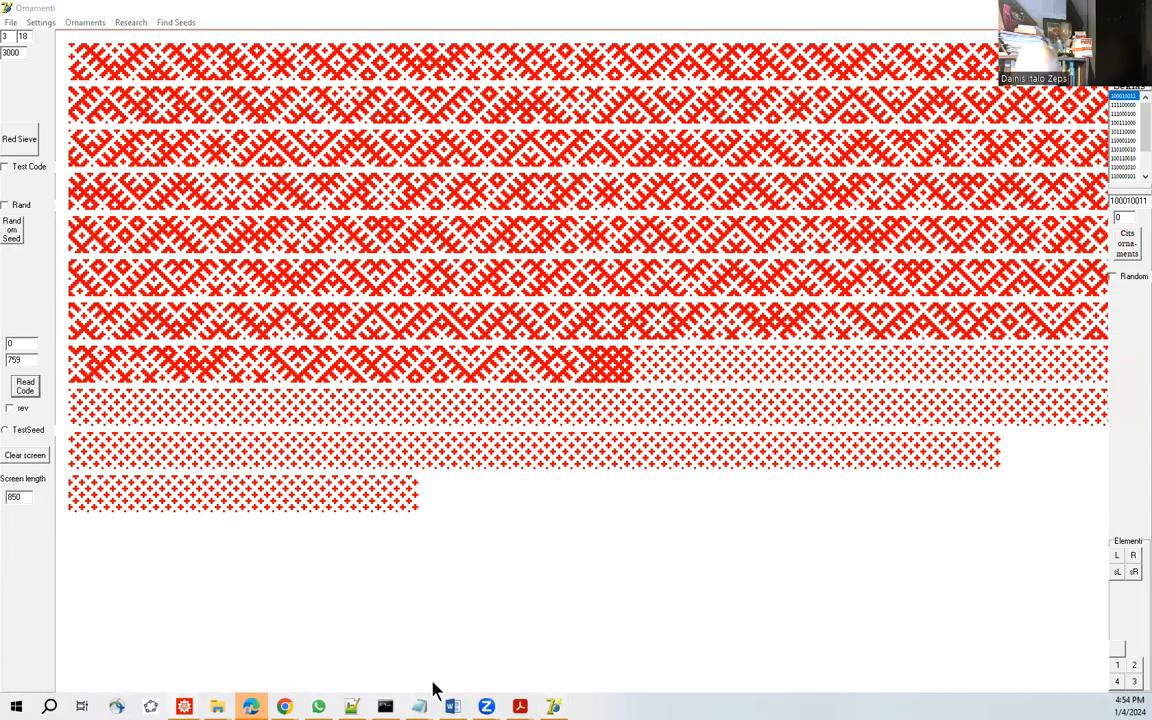
mouse_move(184, 706)
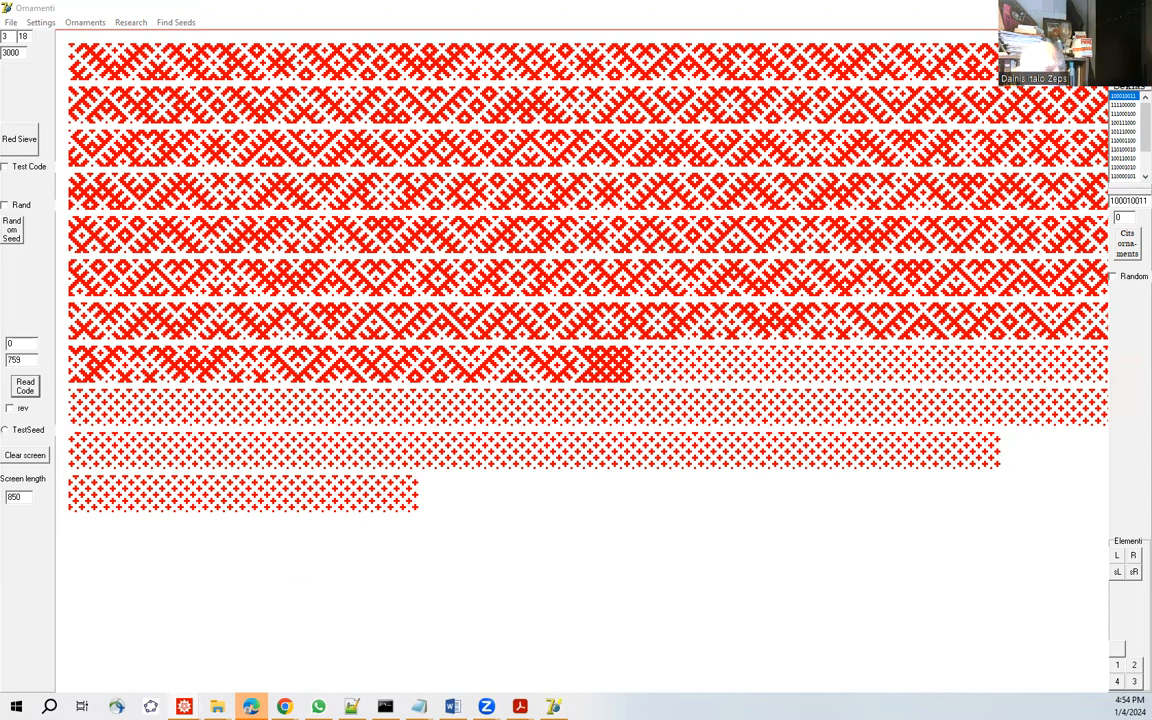
key("alt+Tab")
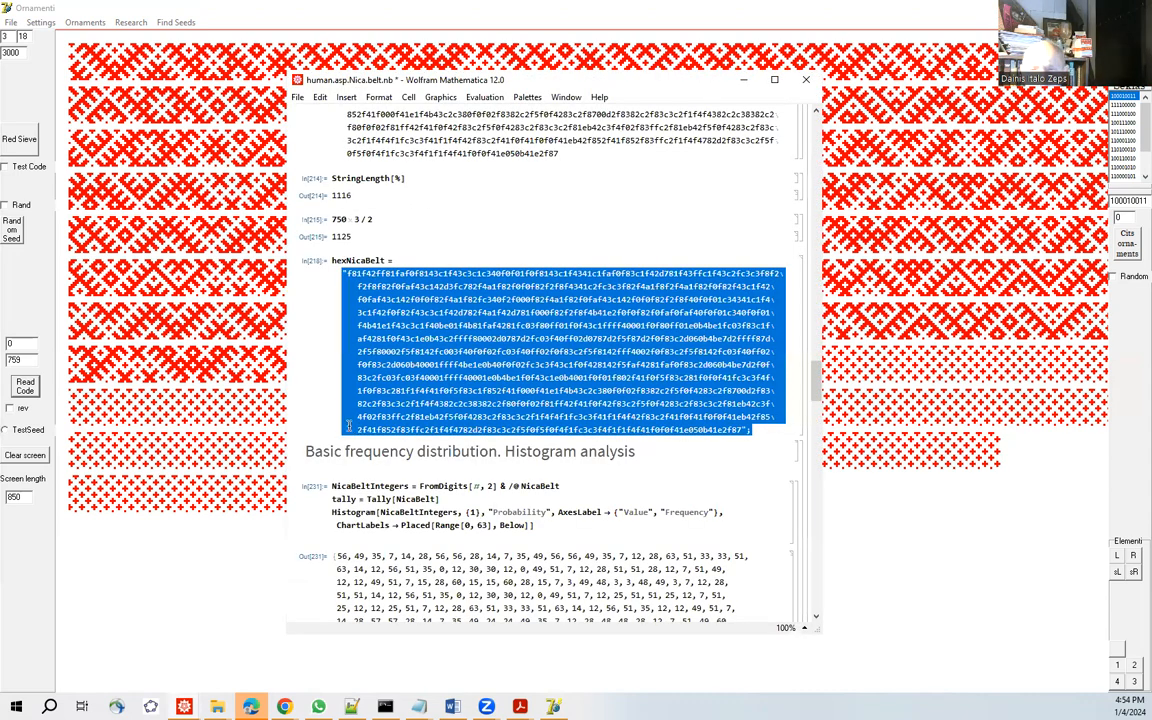
Set the font size of the quoted hexNicaBelt string to 18 Point.
left_click(457, 306)
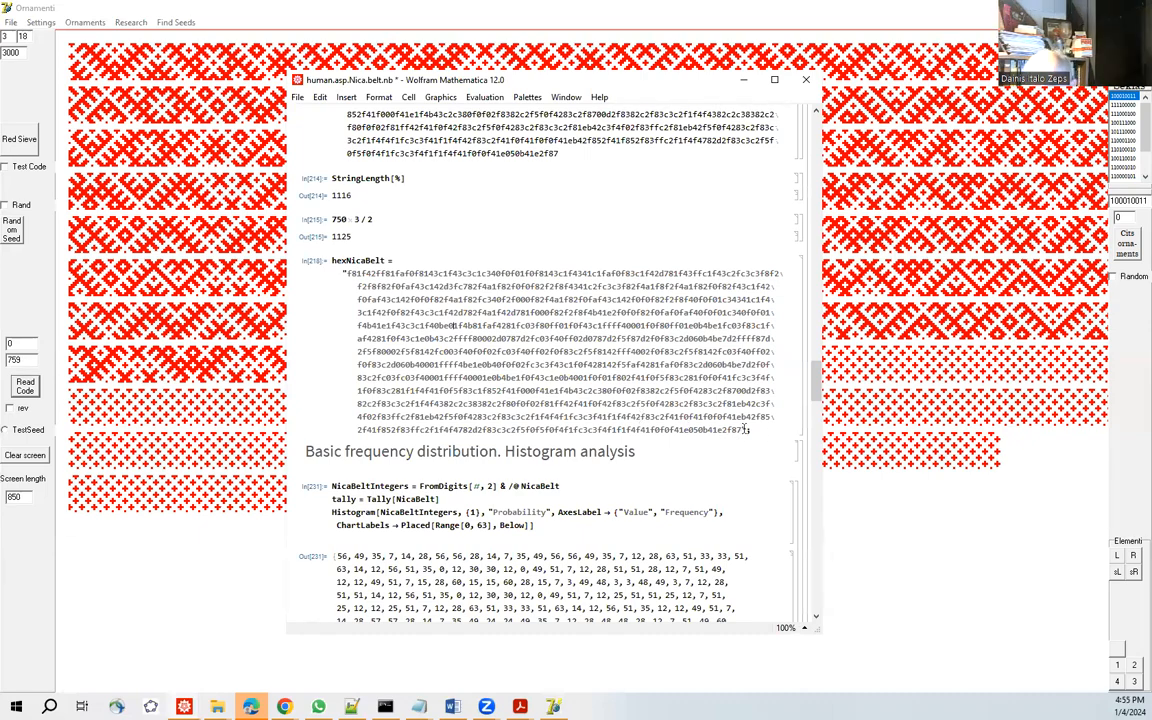
left_click_drag(747, 430, 309, 252)
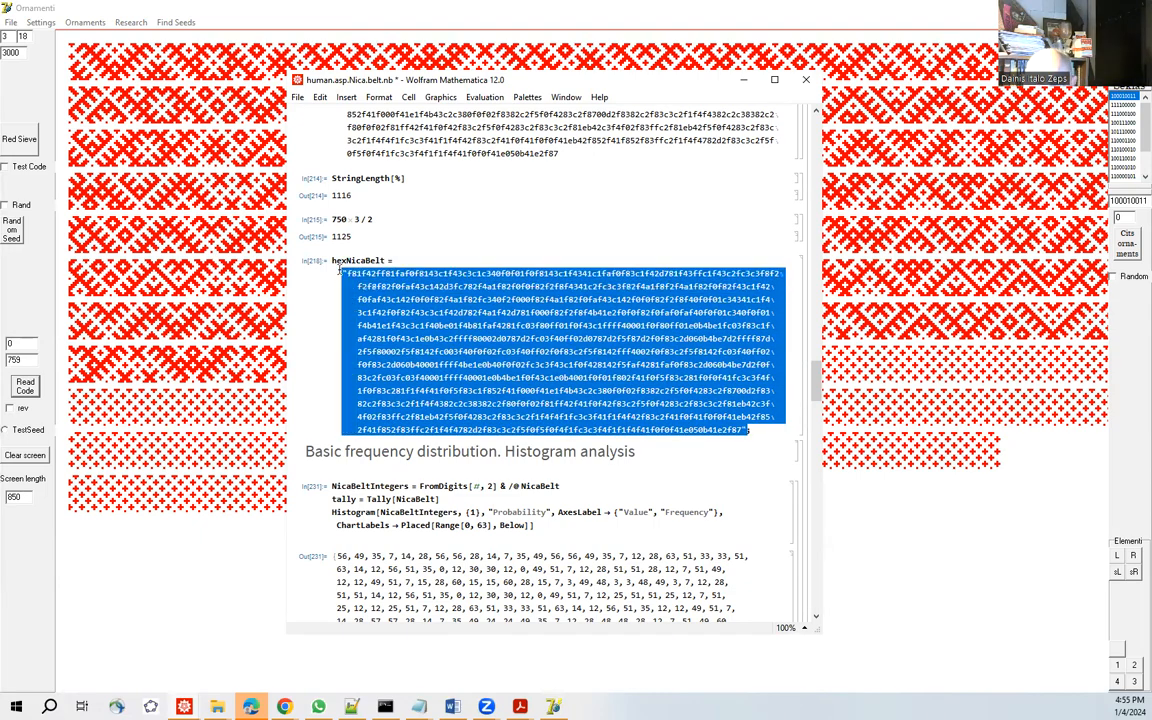
left_click(320, 97)
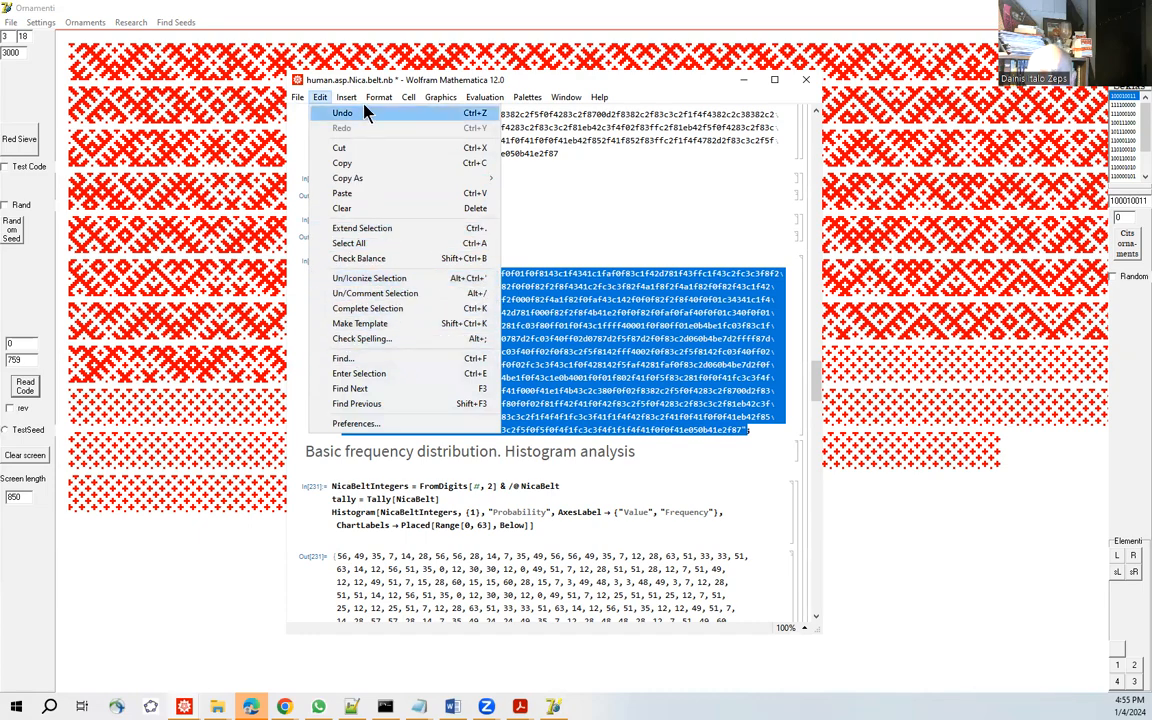
mouse_move(379, 97)
mouse_move(424, 247)
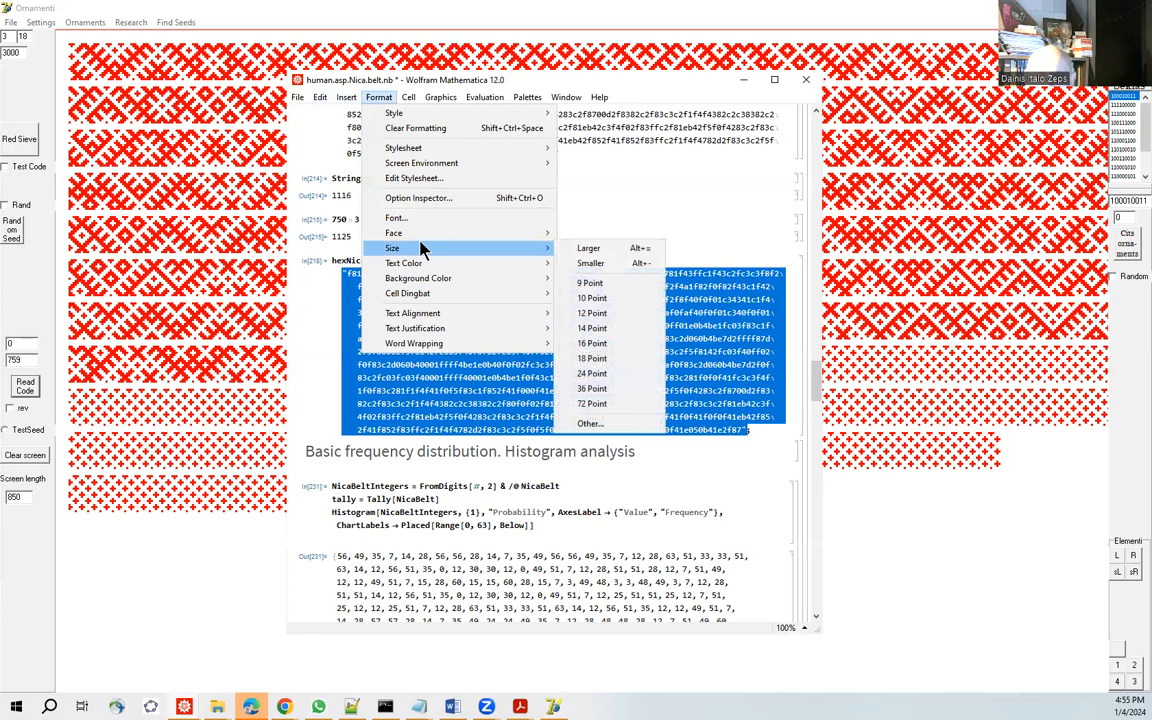
left_click(592, 359)
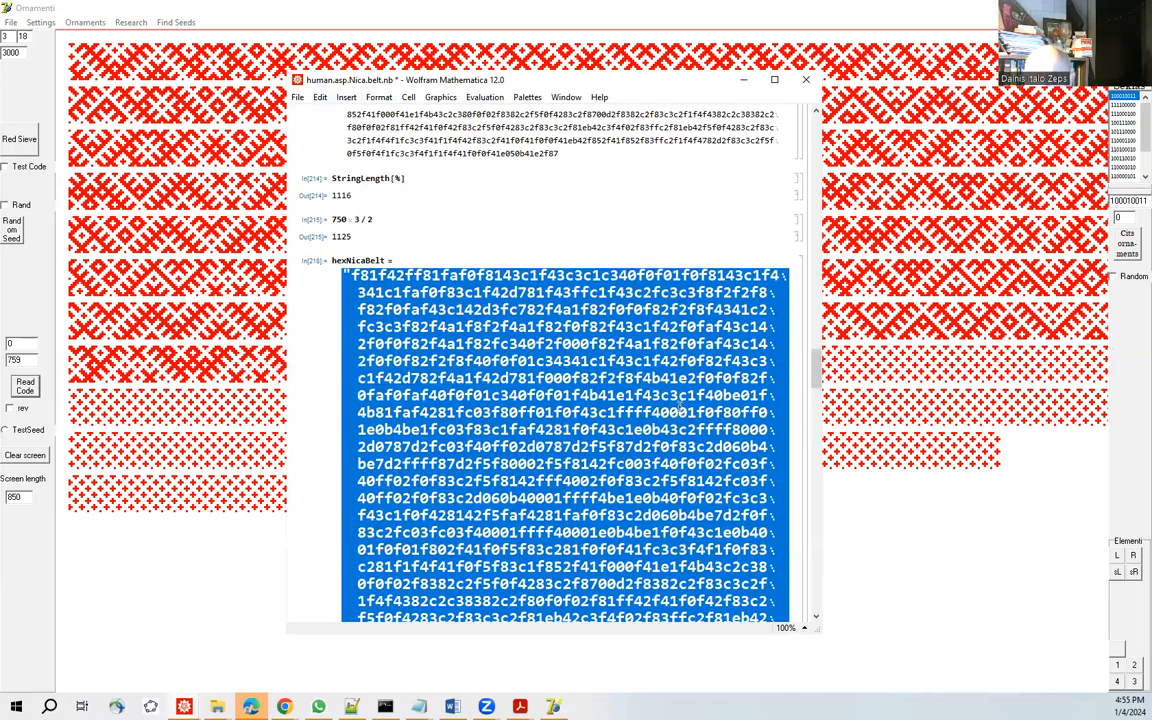
left_click(651, 395)
Highlight the whole hexadecimal code between the quotation marks of hexNicaBelt.
scroll(655, 480, "down", 3)
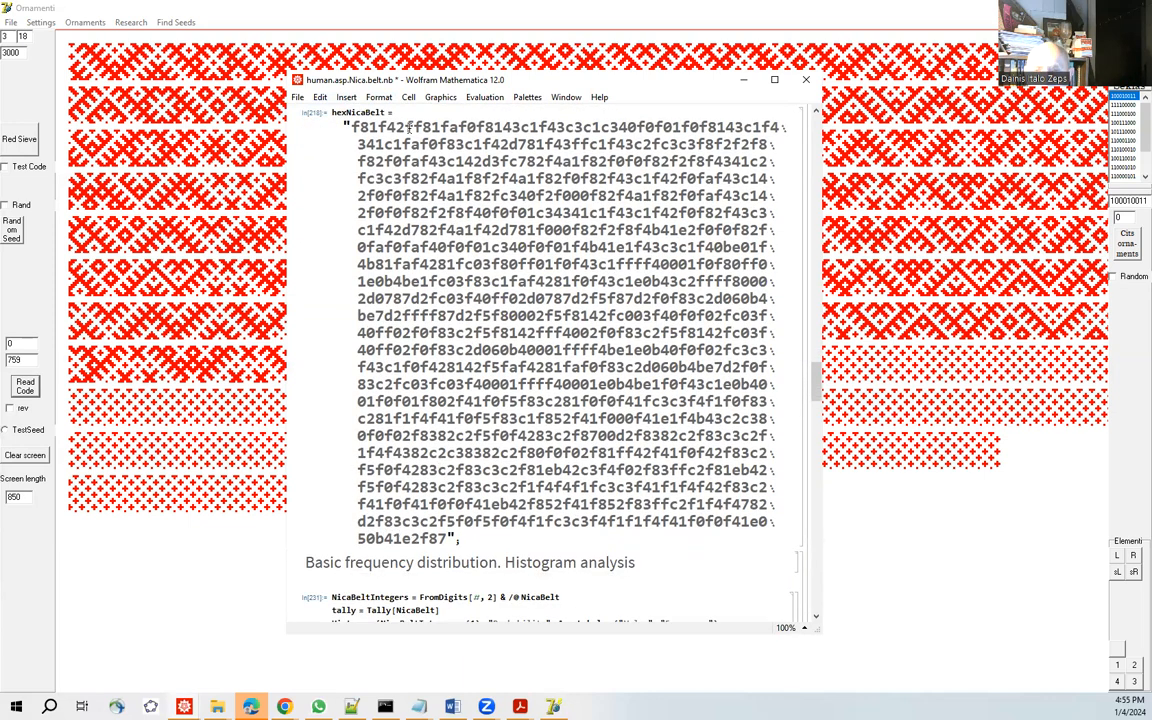
left_click_drag(349, 127, 439, 553)
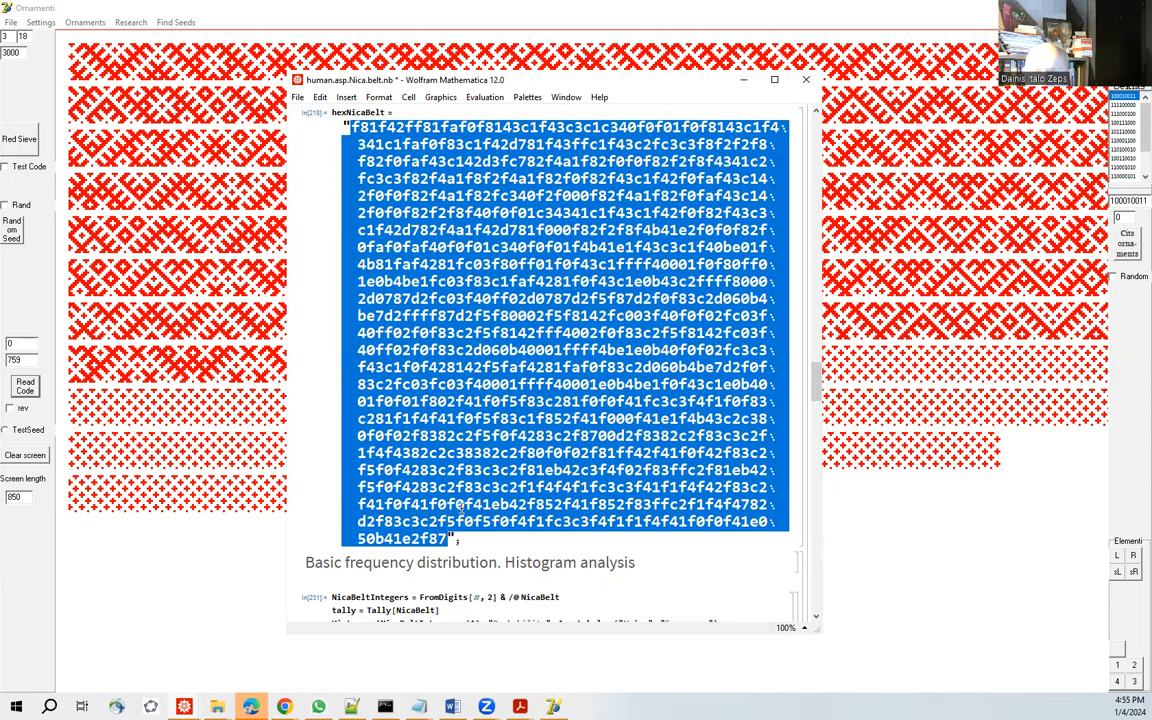
left_click(492, 366)
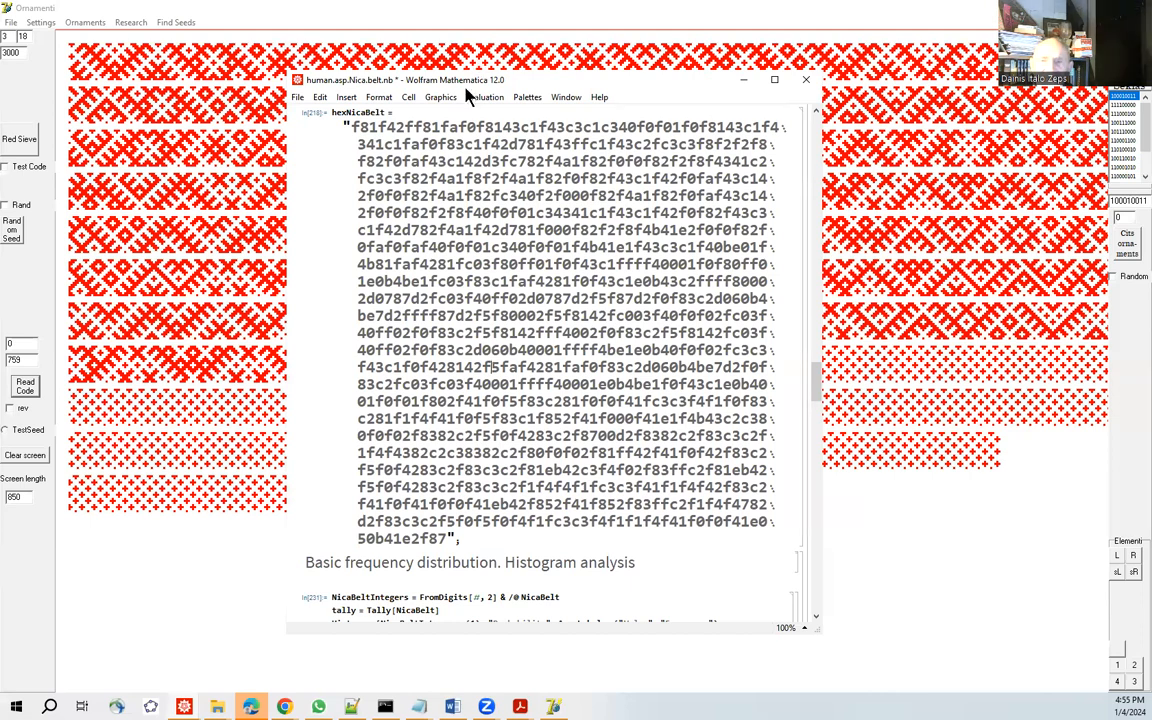
left_click_drag(348, 127, 455, 539)
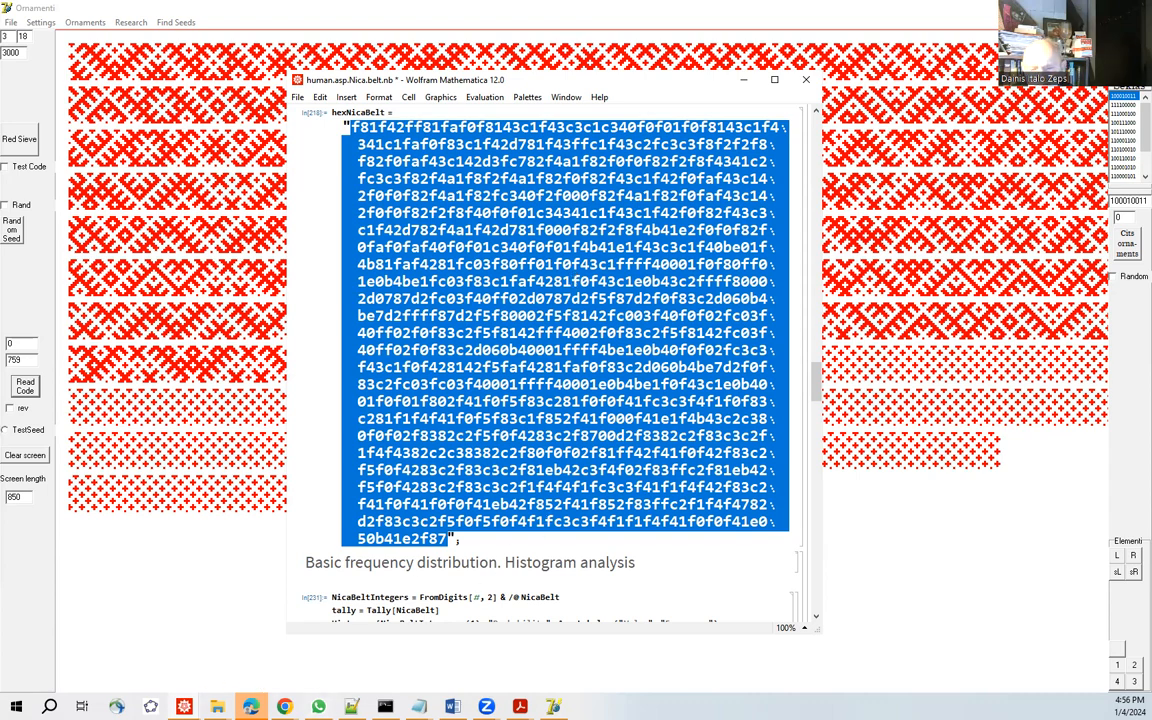
mouse_move(284, 706)
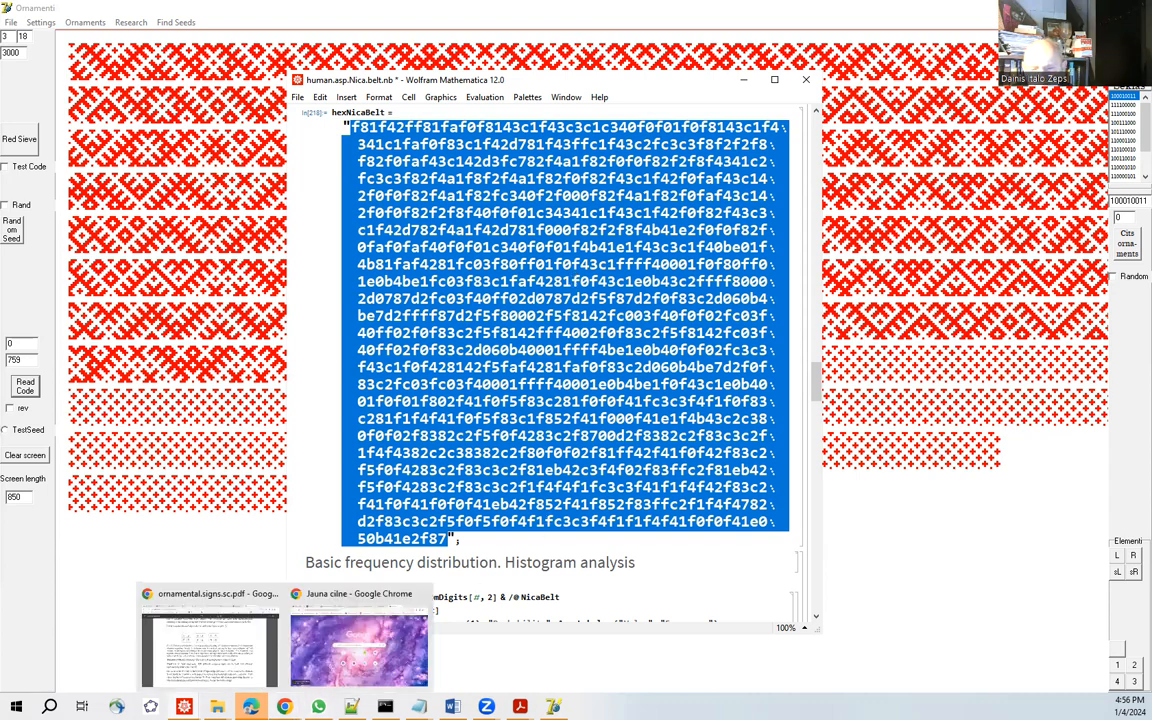
left_click(215, 650)
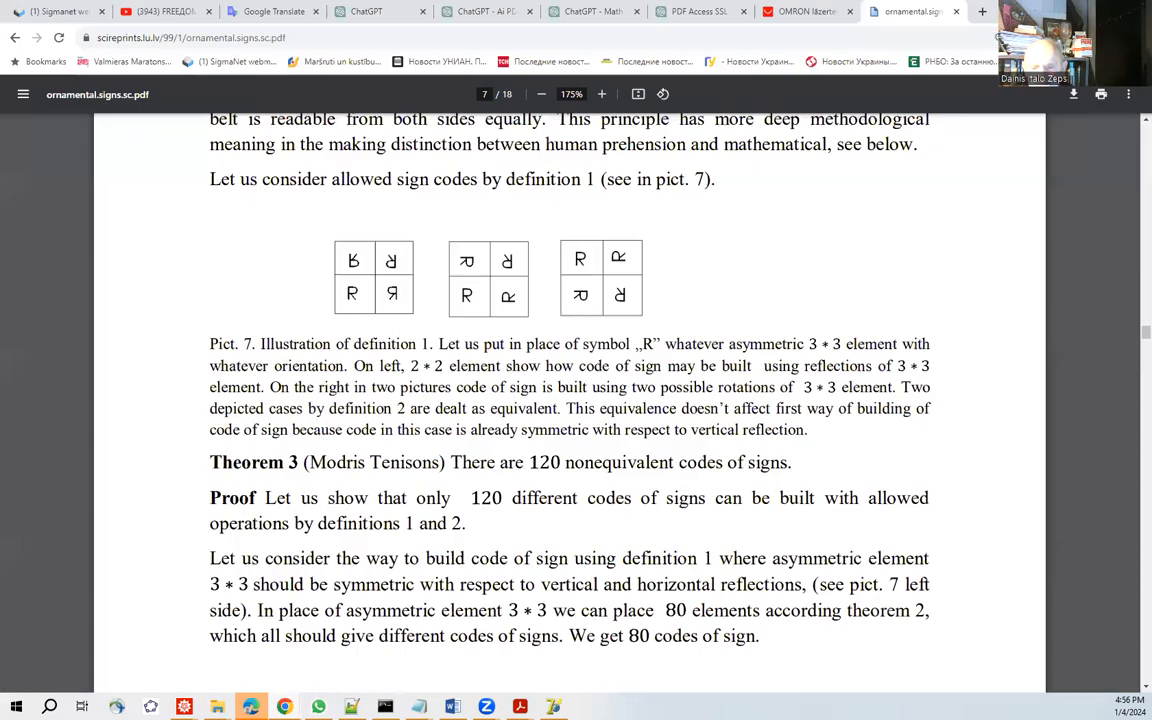
mouse_move(284, 706)
mouse_move(184, 706)
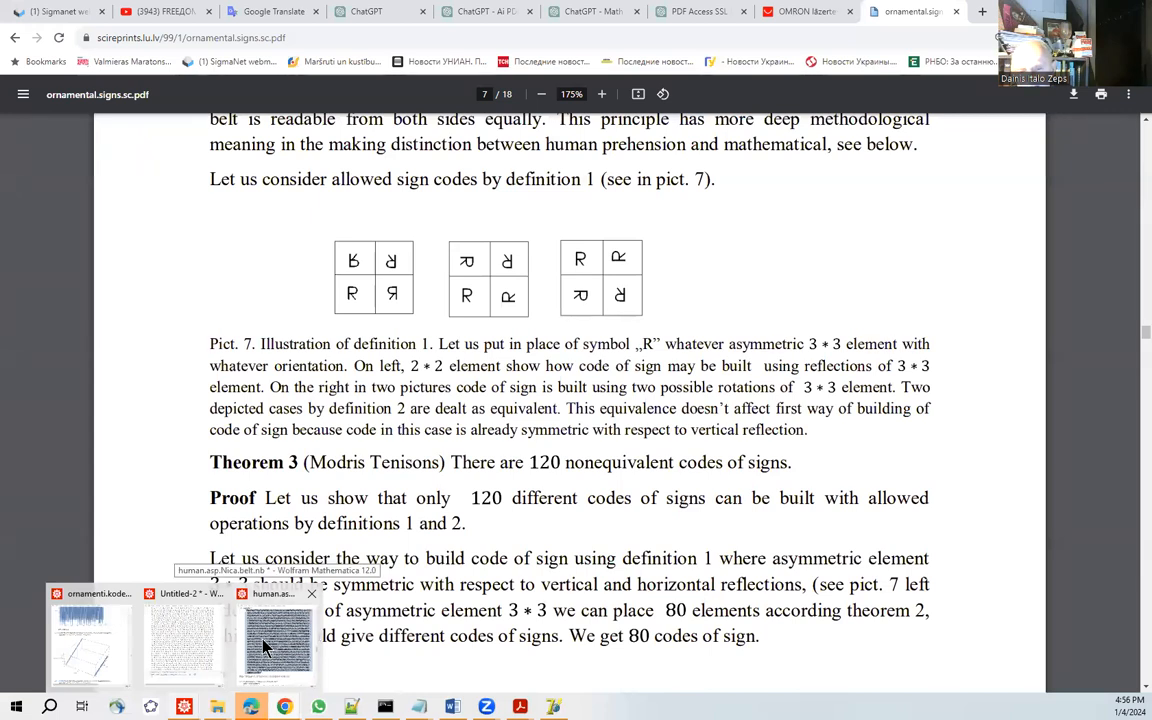
left_click(264, 644)
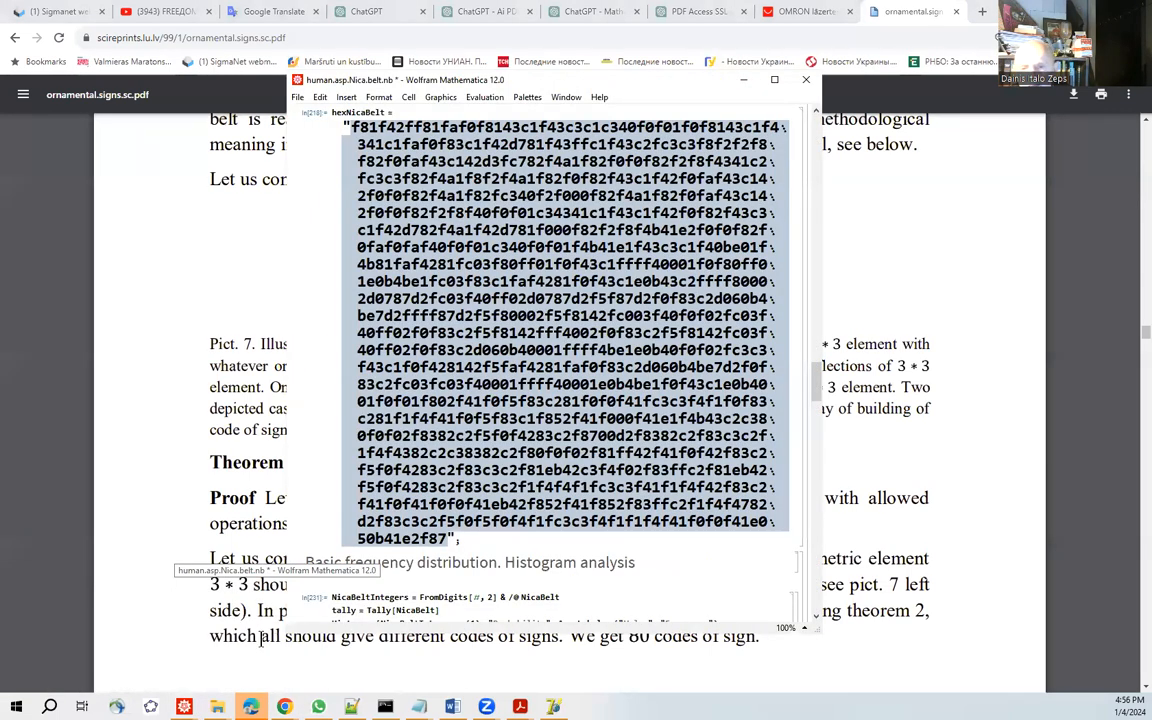
Review the human.asp.Nica.belt.nb notebook from its title and conversion functions to the NicaBelt list of binary codes.
scroll(349, 511, "up", 2)
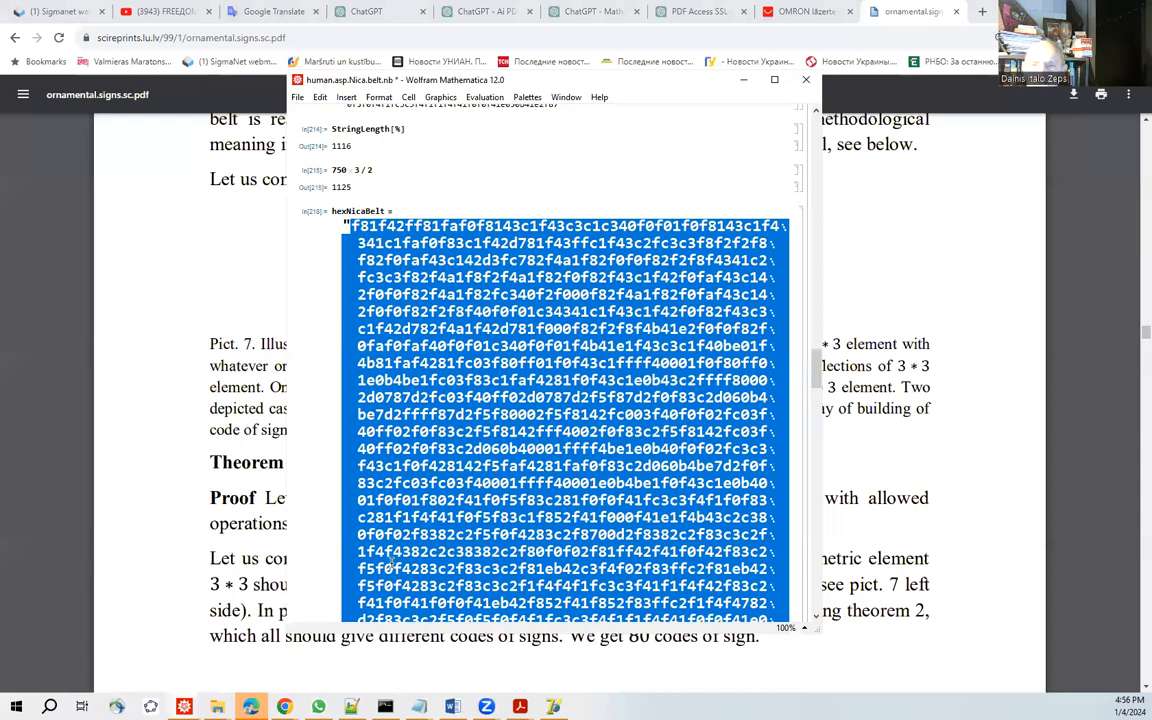
scroll(390, 563, "up", 5)
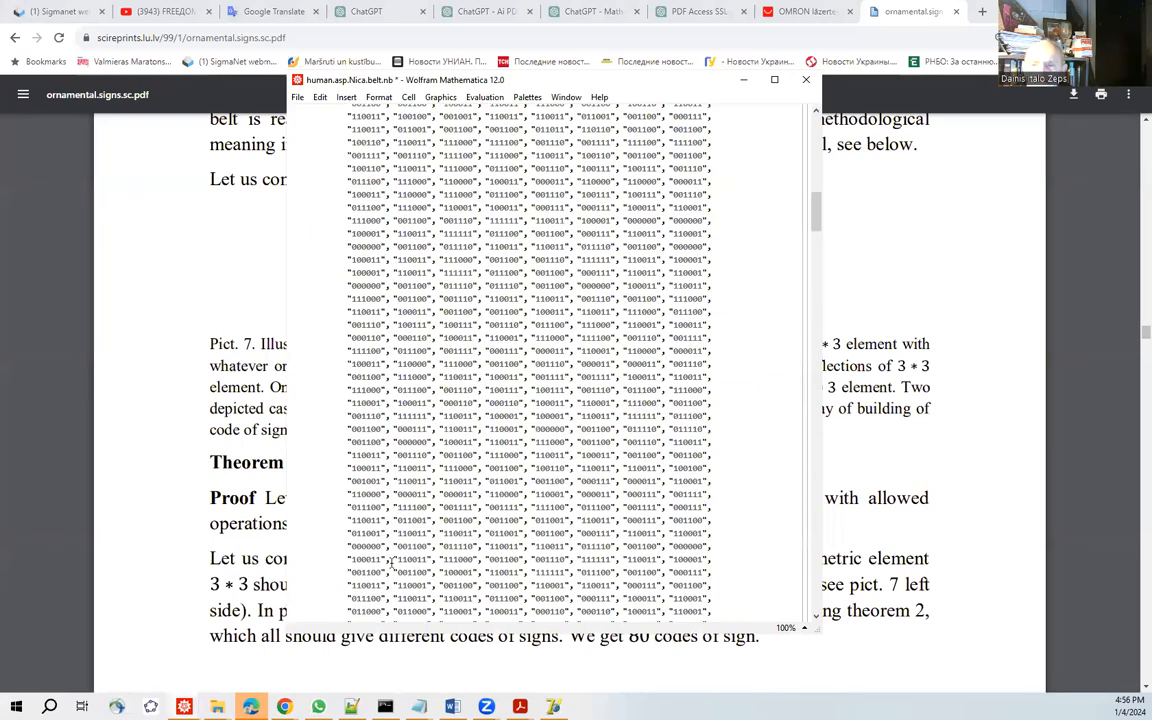
scroll(390, 563, "up", 5)
scroll(321, 442, "up", 8)
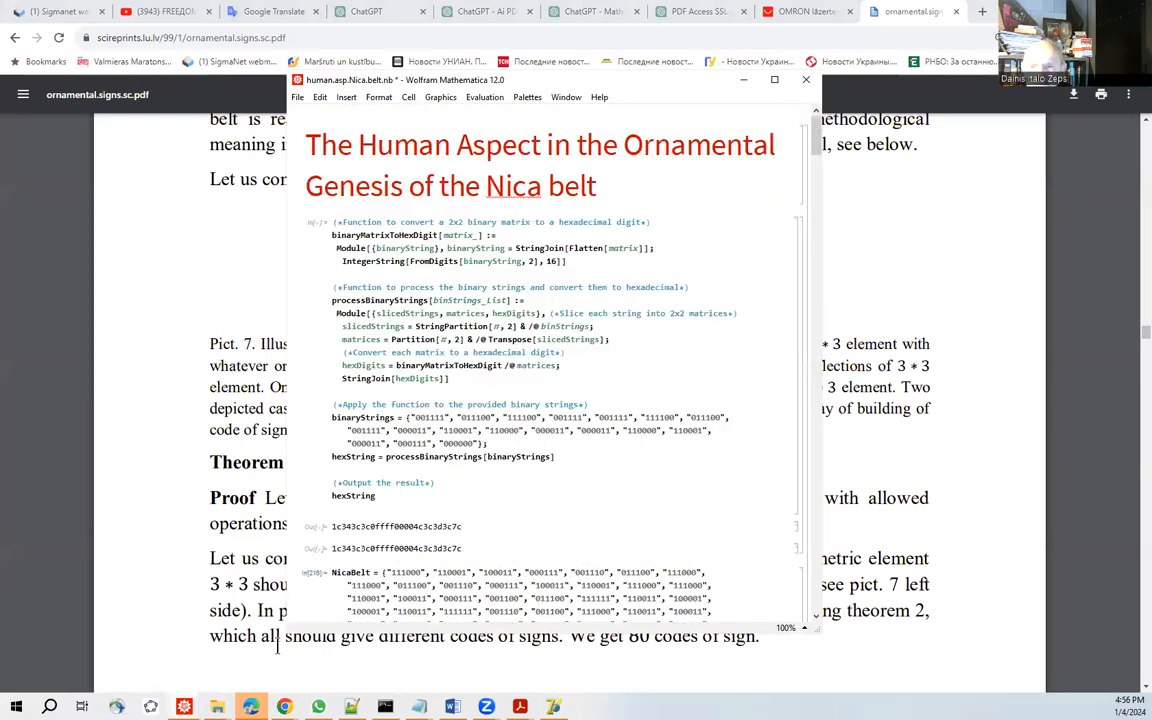
scroll(540, 447, "down", 5)
scroll(540, 447, "down", 4)
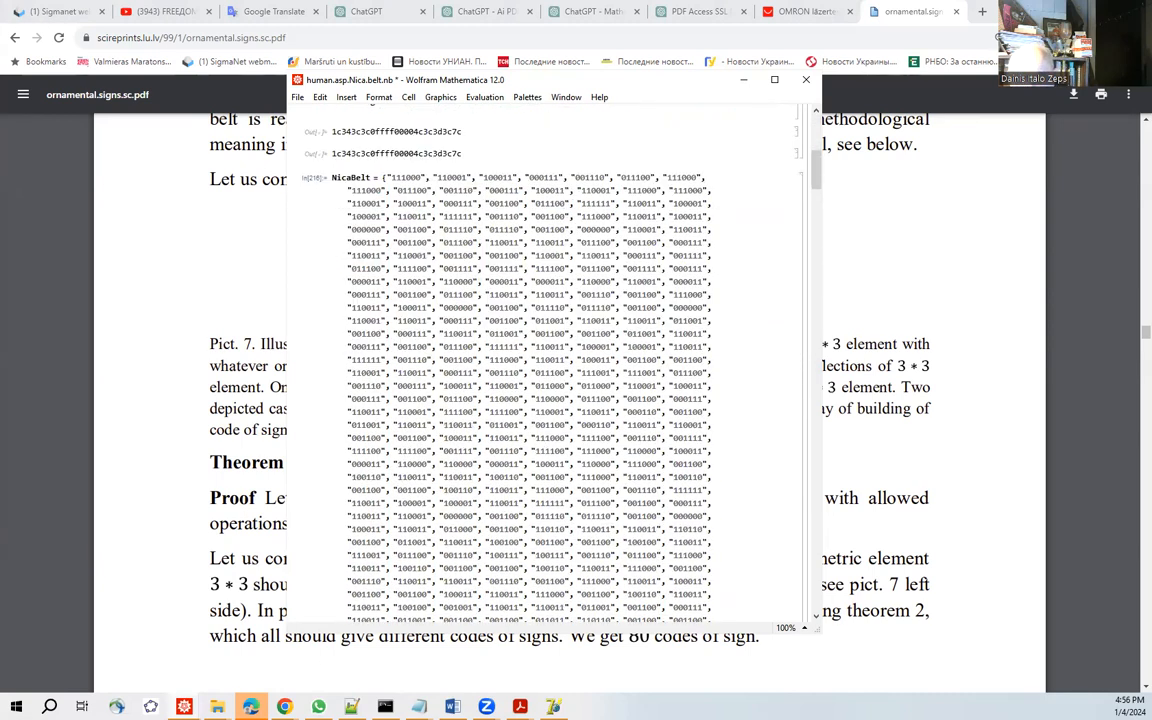
Switch to the ornamenti.kodesana.nb notebook and examine its 3D visualisation, time series plot, heat map and frequency histogram.
mouse_move(184, 706)
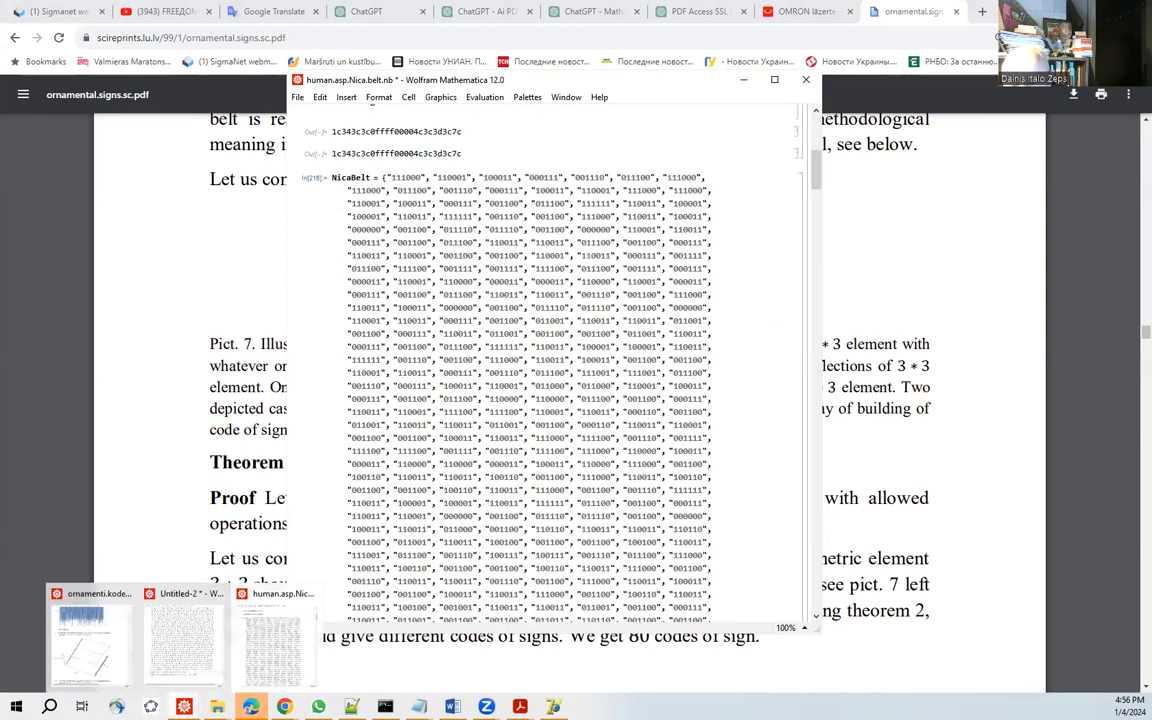
left_click(110, 661)
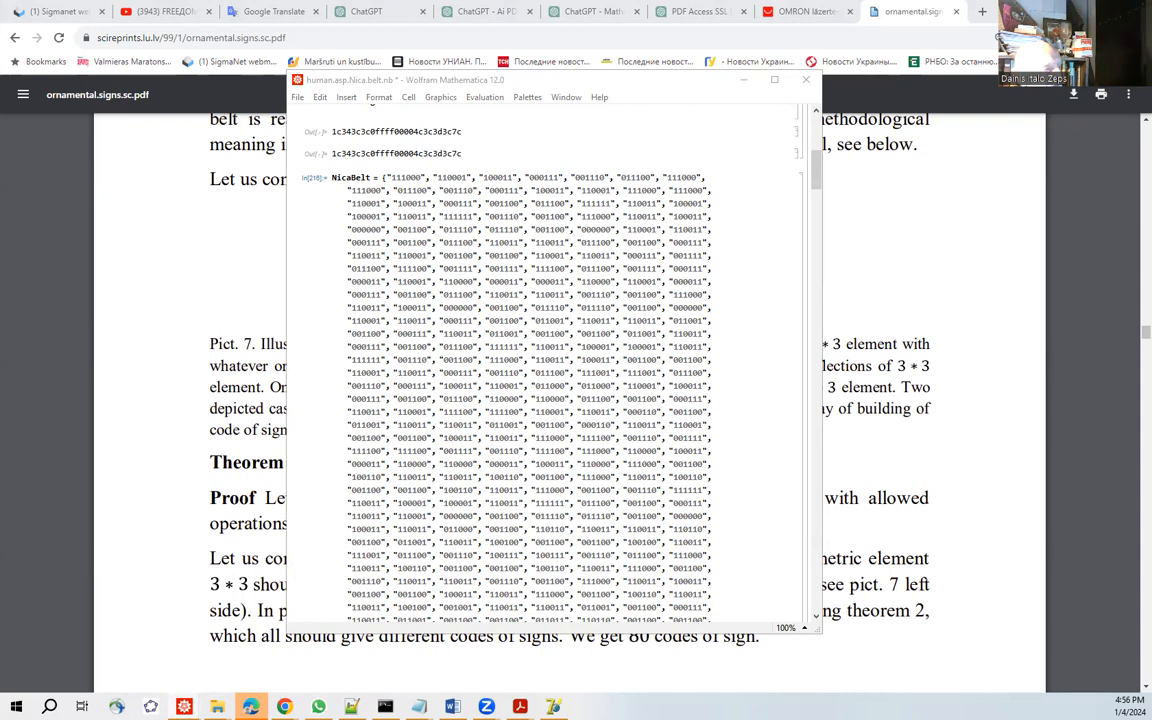
key("alt+Tab")
scroll(610, 415, "up", 4)
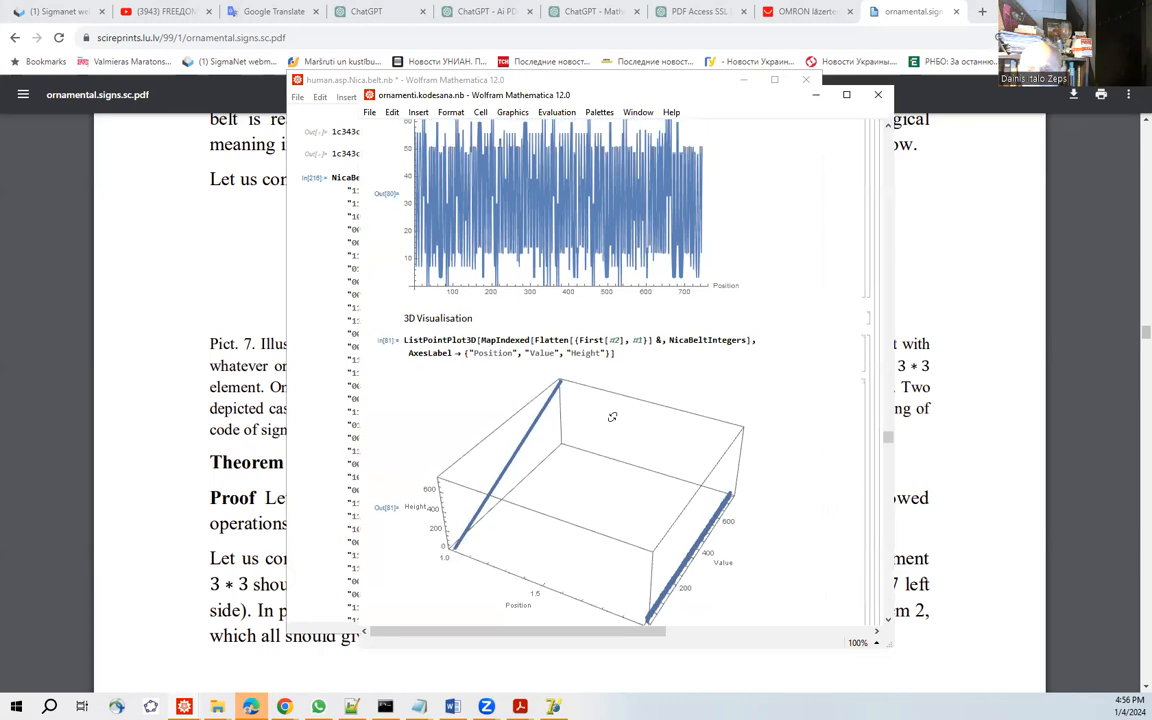
scroll(401, 671, "up", 4)
scroll(400, 560, "up", 10)
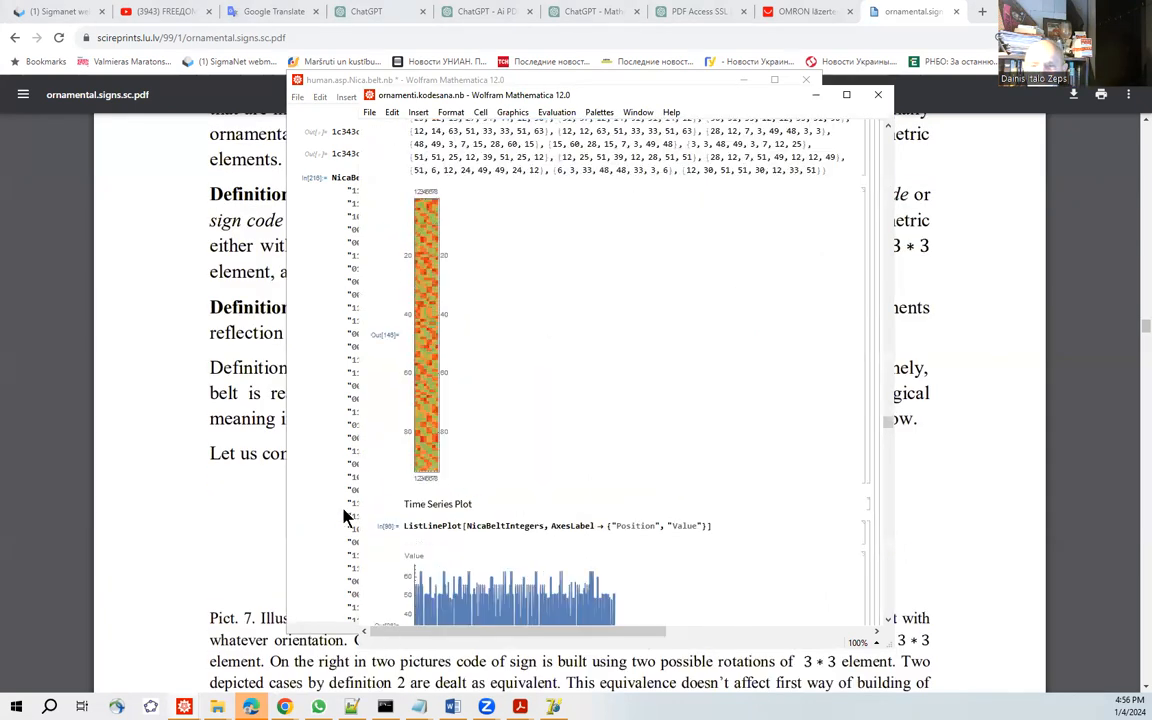
scroll(350, 450, "up", 2)
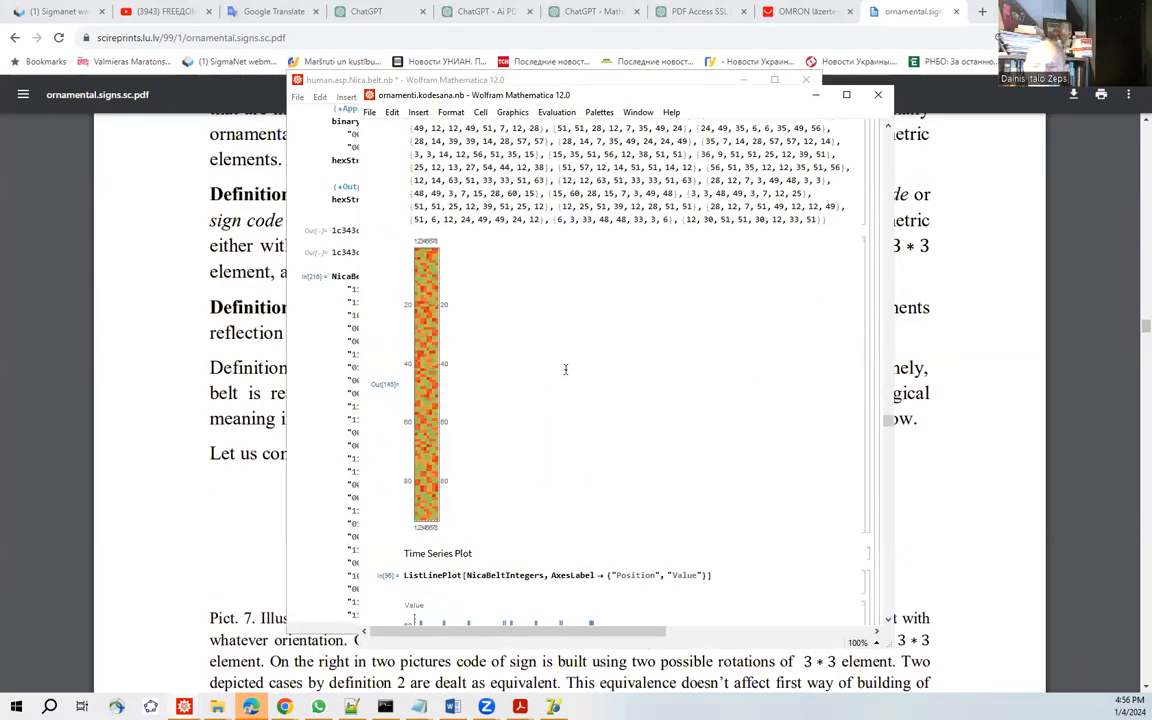
scroll(491, 428, "up", 5)
scroll(491, 428, "up", 1)
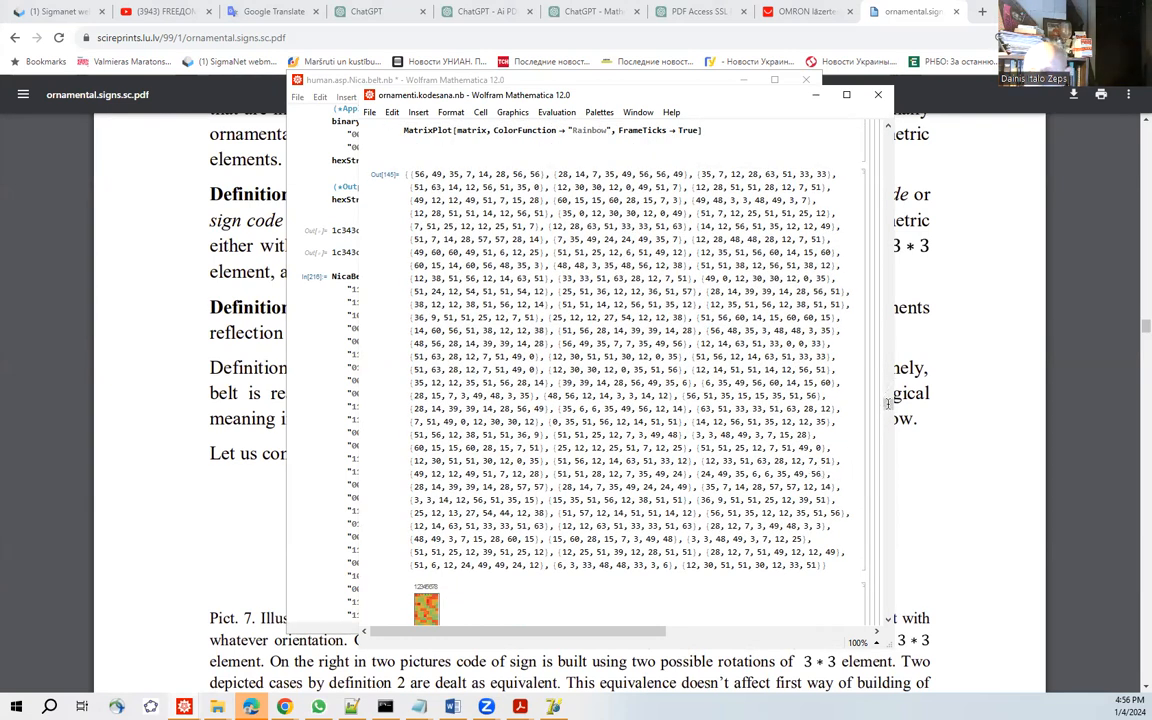
scroll(610, 257, "up", 3)
scroll(519, 268, "up", 6)
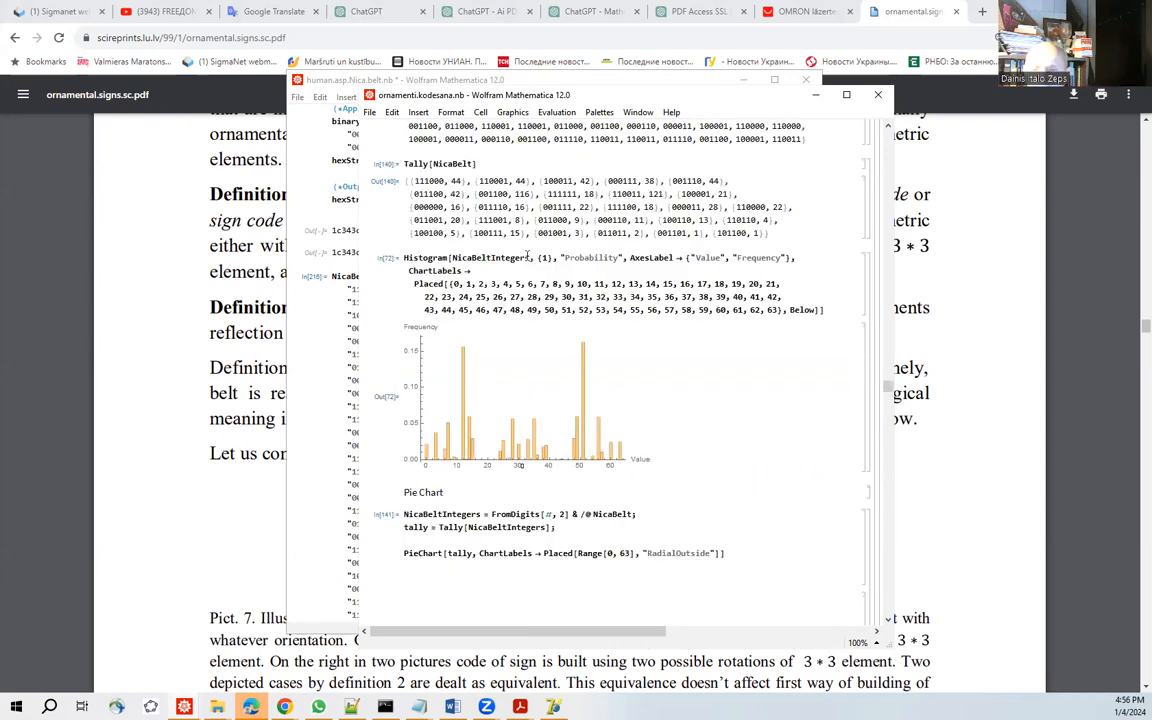
Maximize the ornamenti.kodesana.nb notebook window and enlarge the Pie Chart graphic to about twice its size.
scroll(512, 302, "down", 4)
scroll(565, 360, "down", 3)
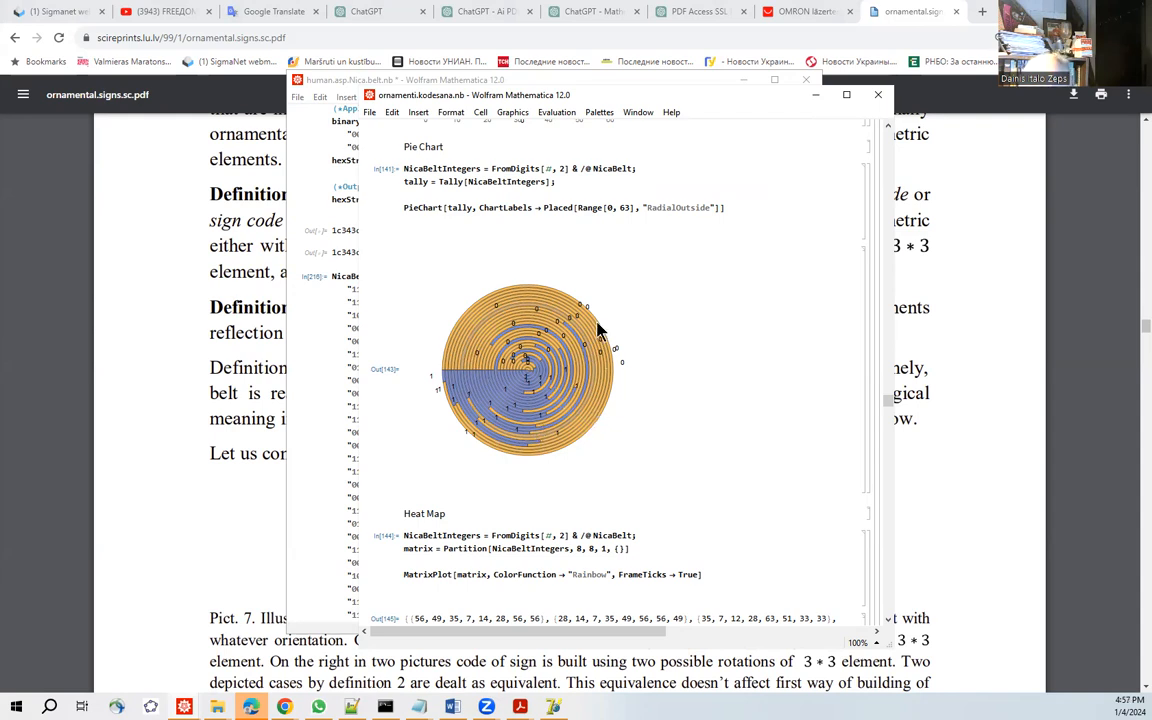
left_click(510, 455)
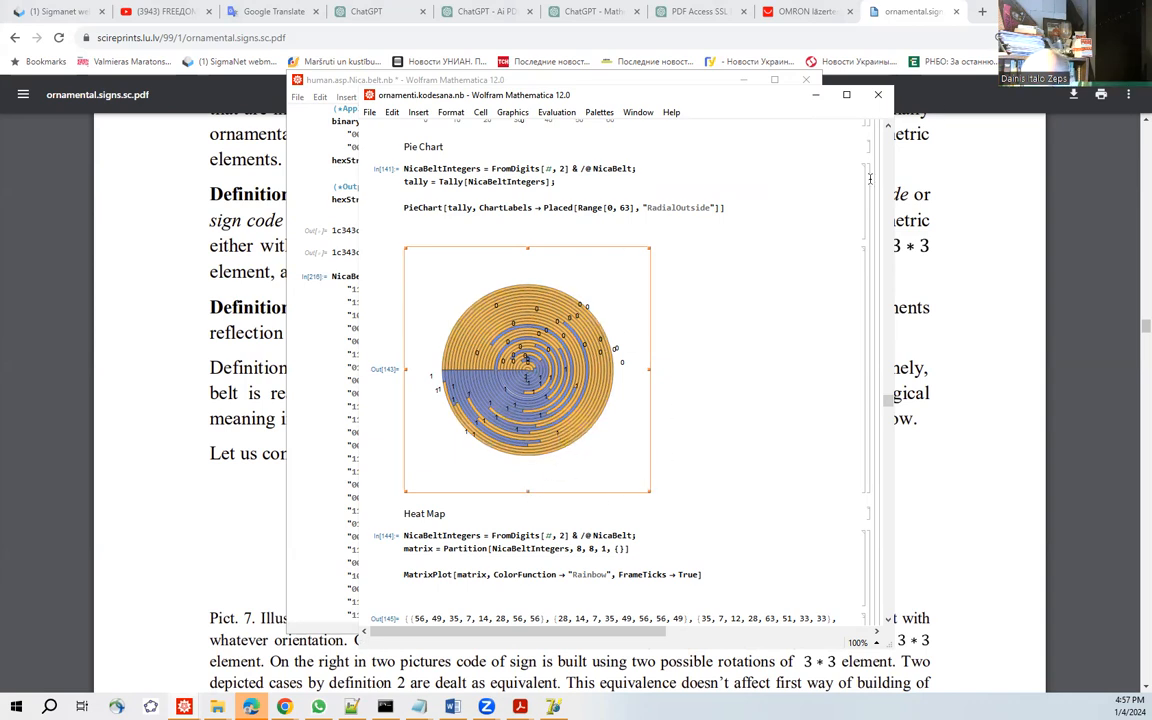
left_click(846, 95)
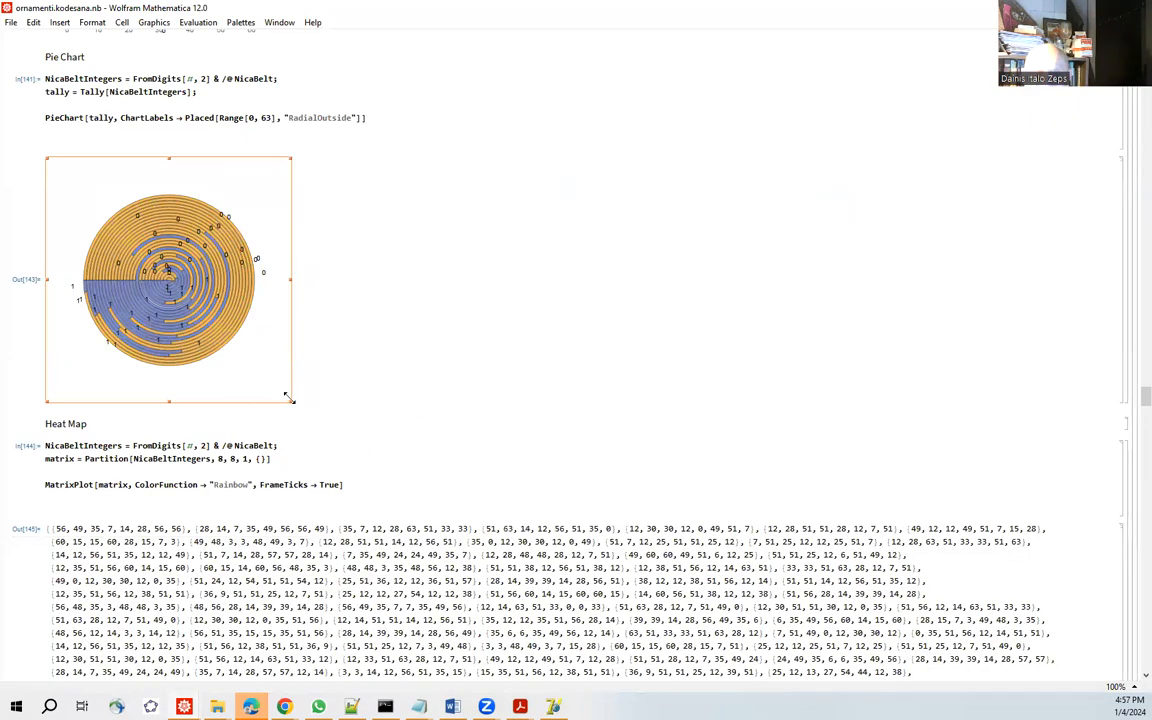
left_click_drag(288, 399, 560, 508)
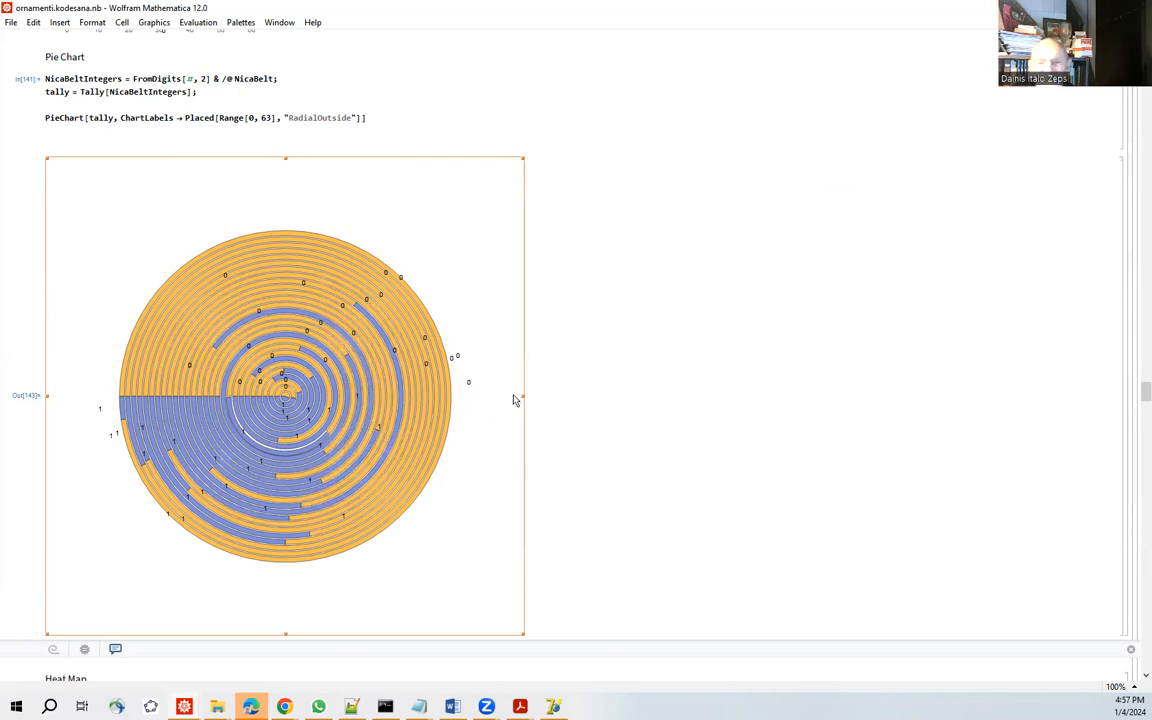
left_click_drag(522, 157, 591, 93)
scroll(480, 323, "down", 3)
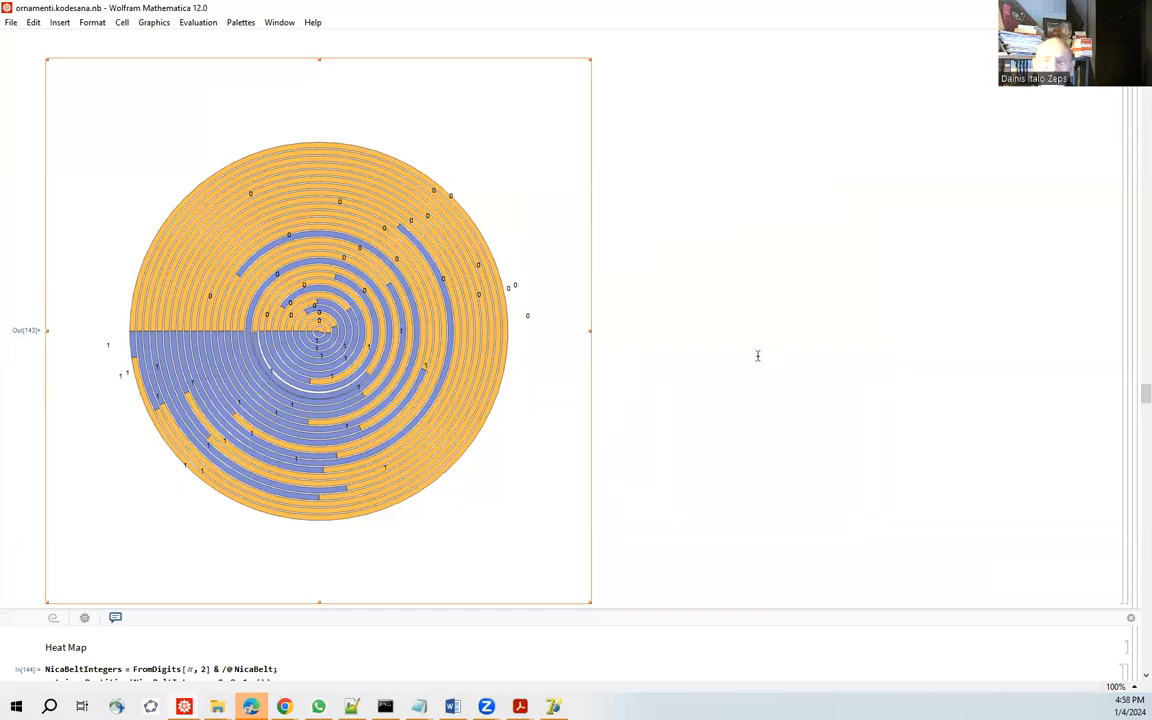
left_click(670, 353)
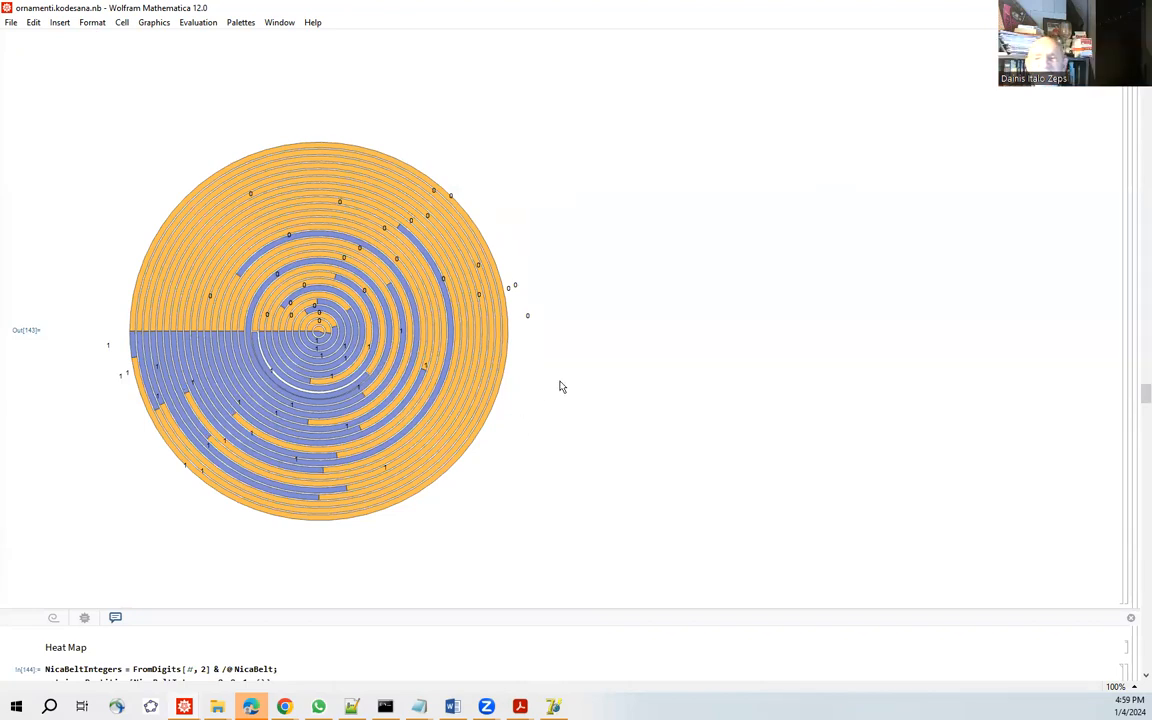
Restore the ornamenti.kodesana.nb window from full screen to its smaller size.
mouse_move(296, 340)
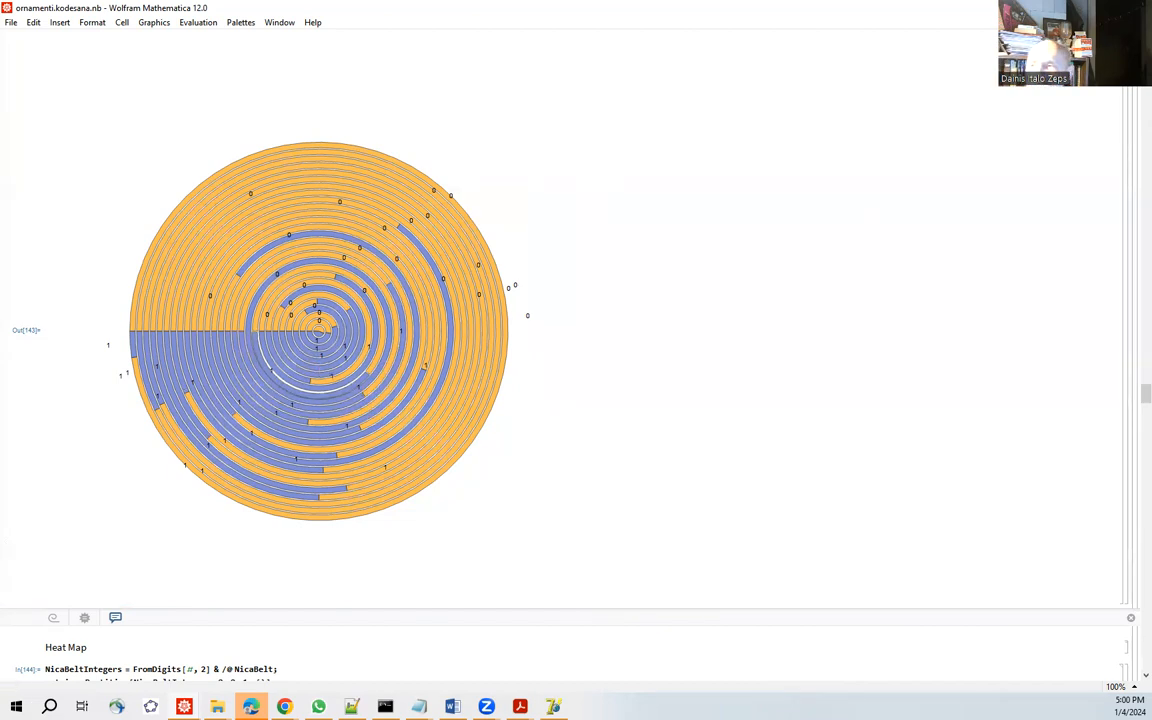
left_click(1103, 8)
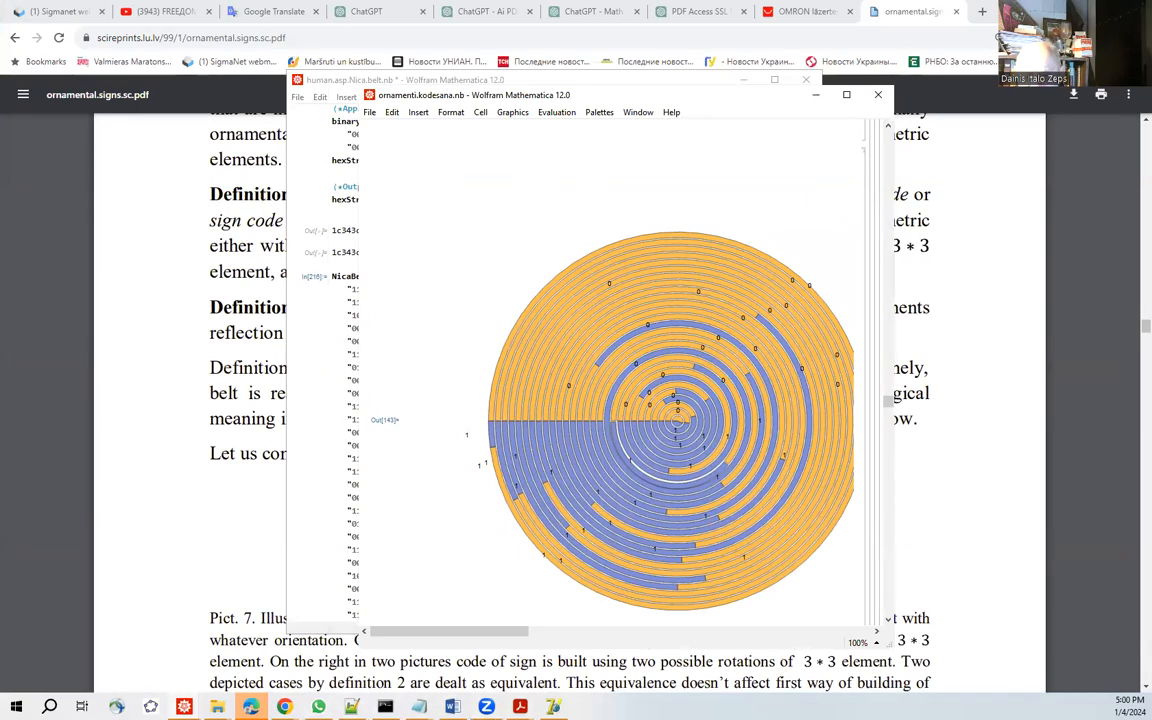
mouse_move(486, 706)
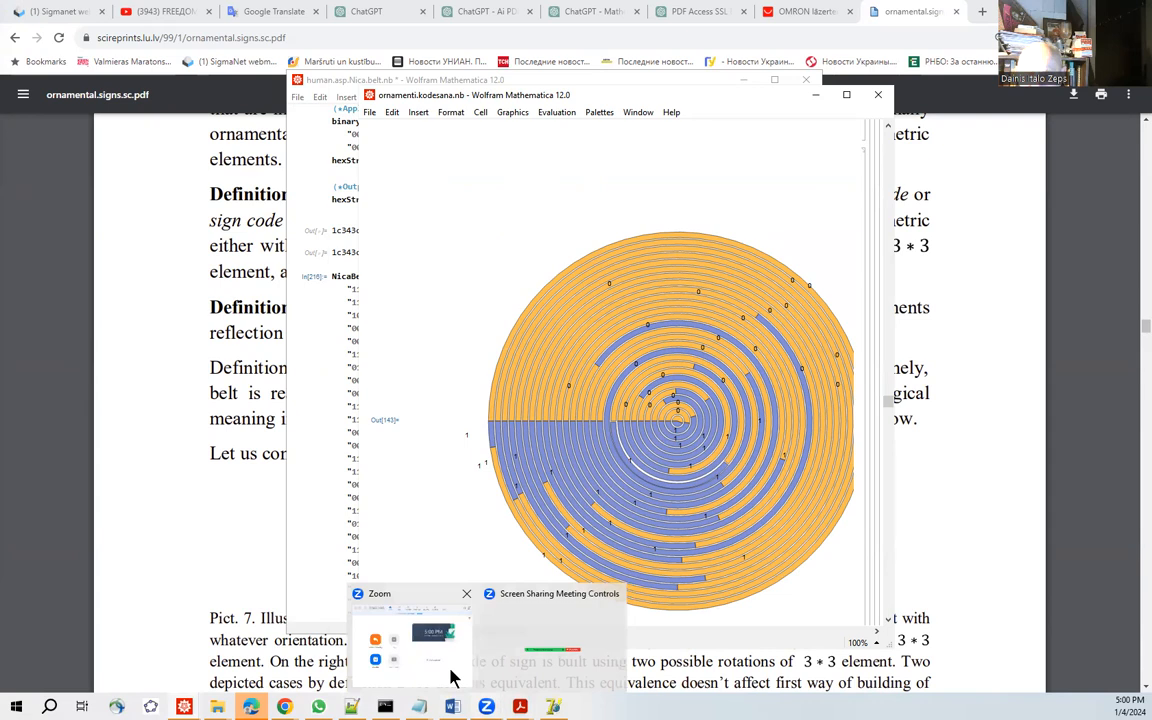
left_click(506, 645)
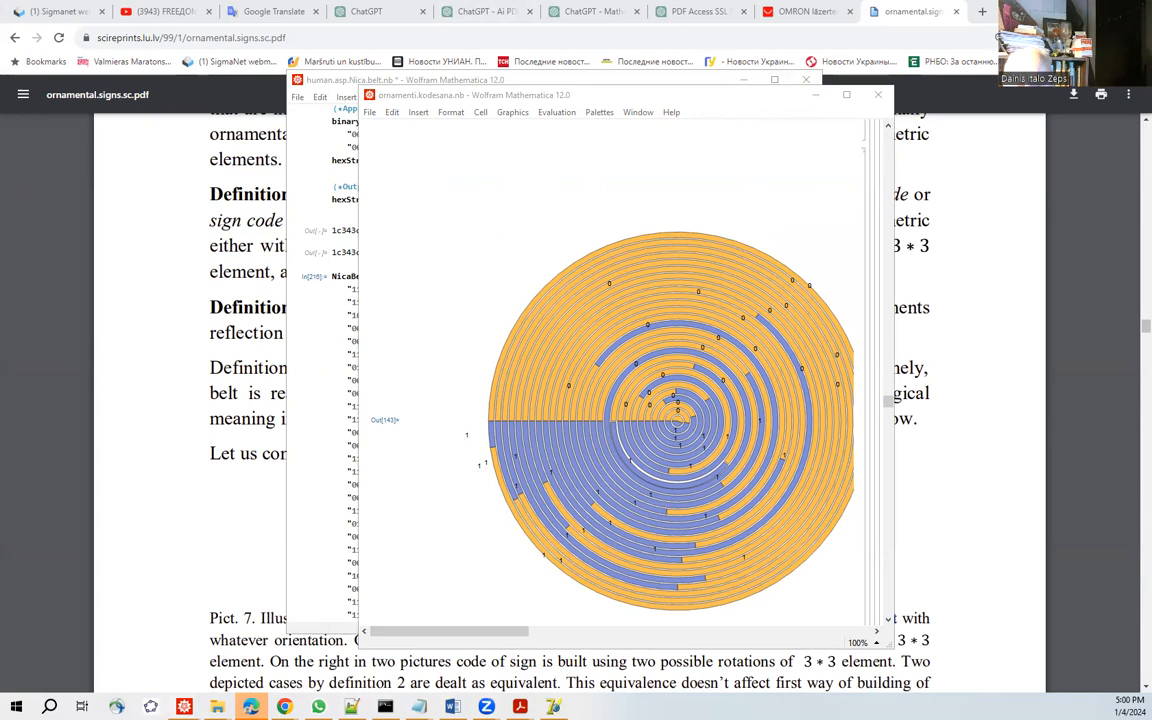
mouse_move(284, 706)
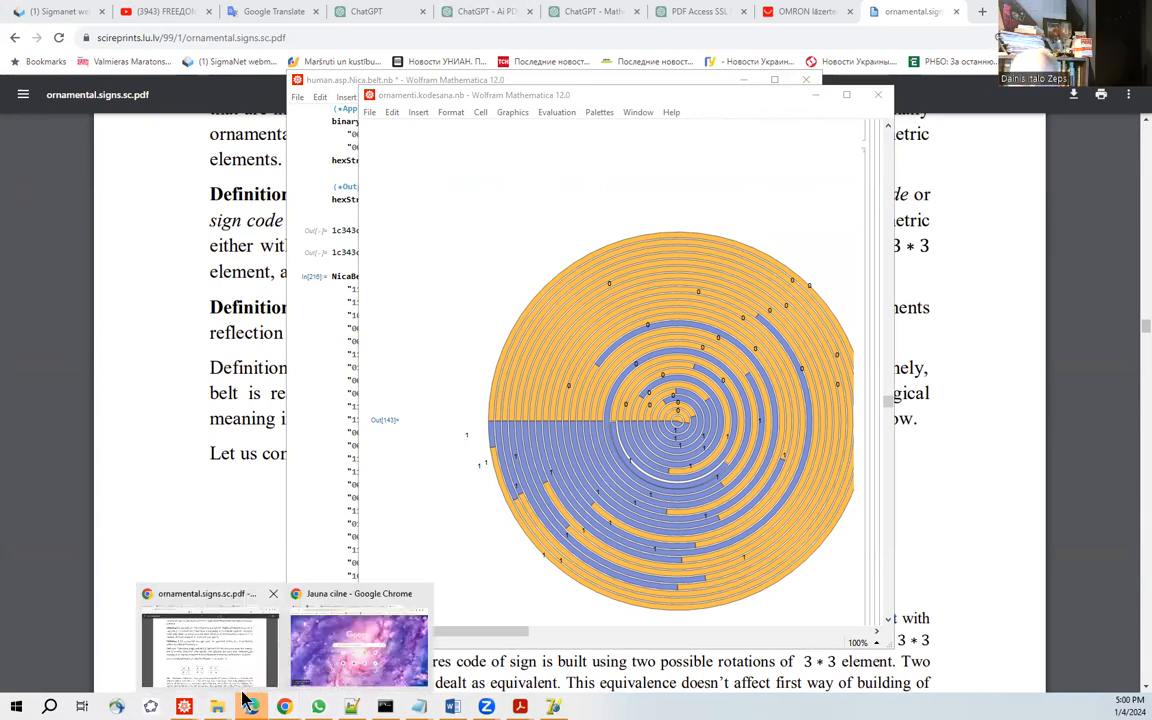
mouse_move(486, 706)
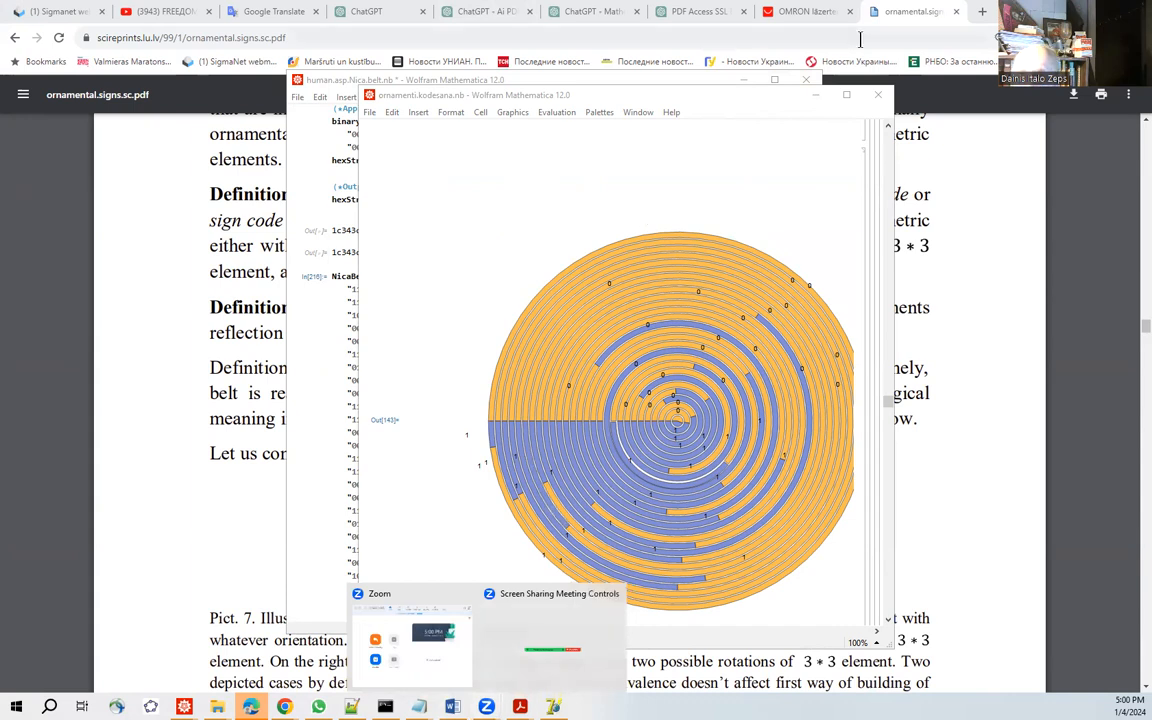
Put away the notebooks and the ornamental.signs.sc.pdf article and switch back to the Ornamenti program with its red belt patterns.
left_click(1073, 10)
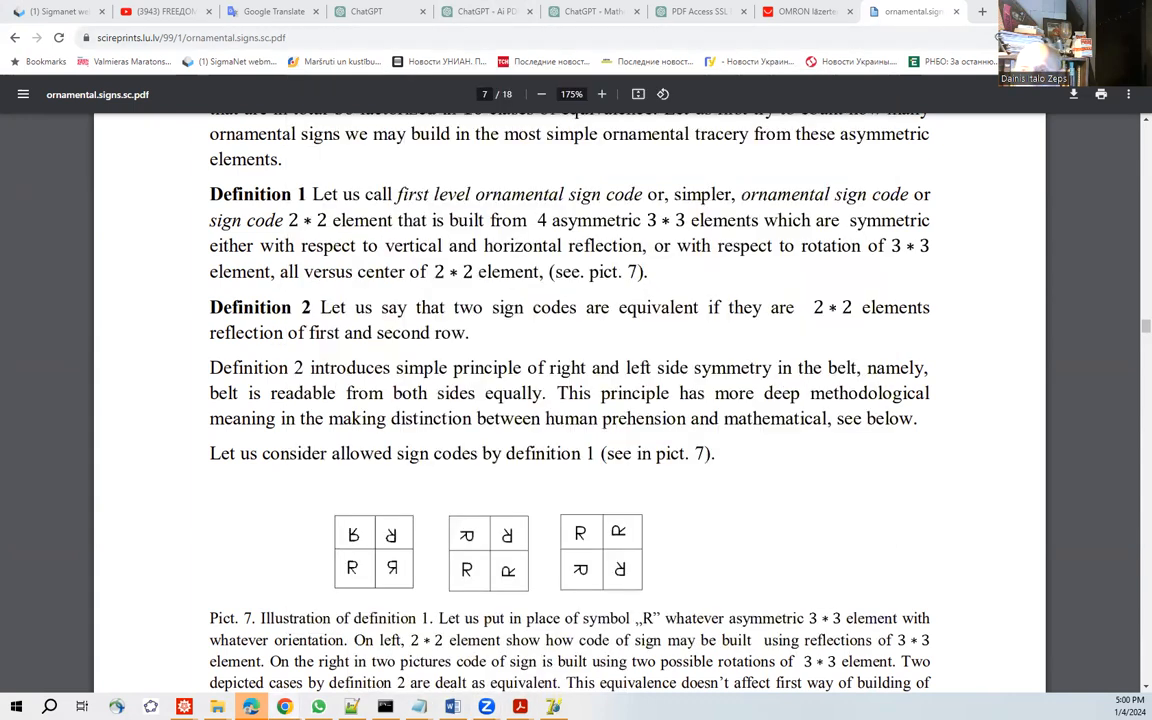
left_click(930, 84)
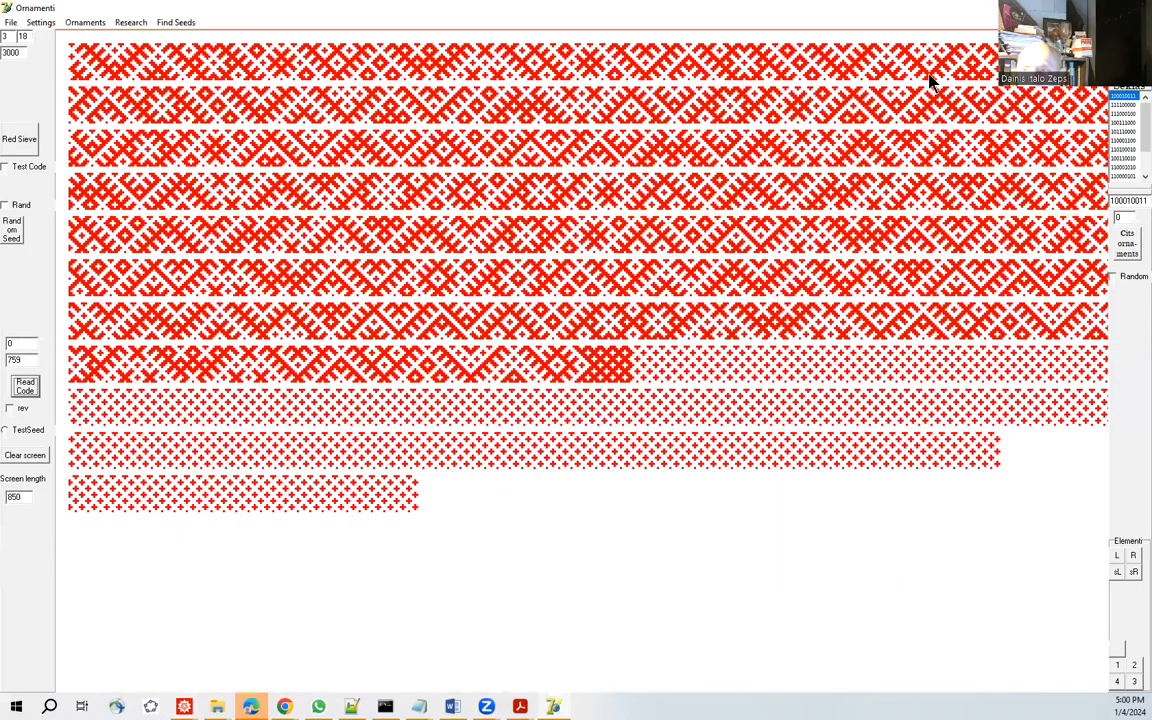